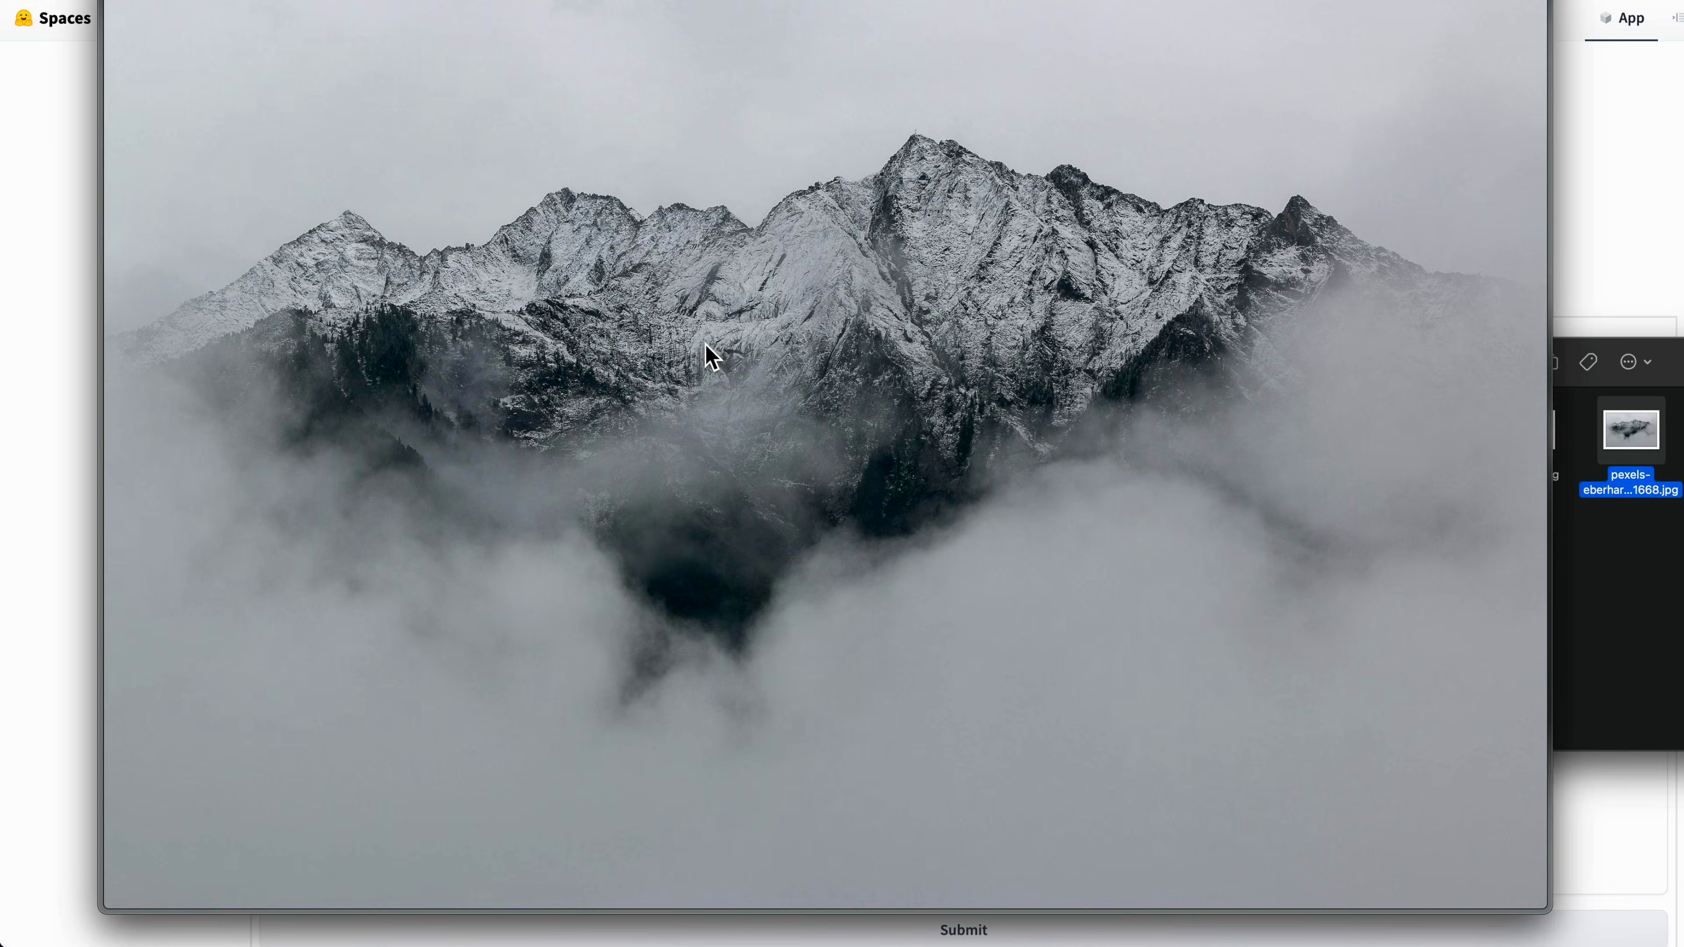
Convert the mountain photo from the Elements folder into a 3D mesh with ZoeDepth's Image to 3D demo.
key("space")
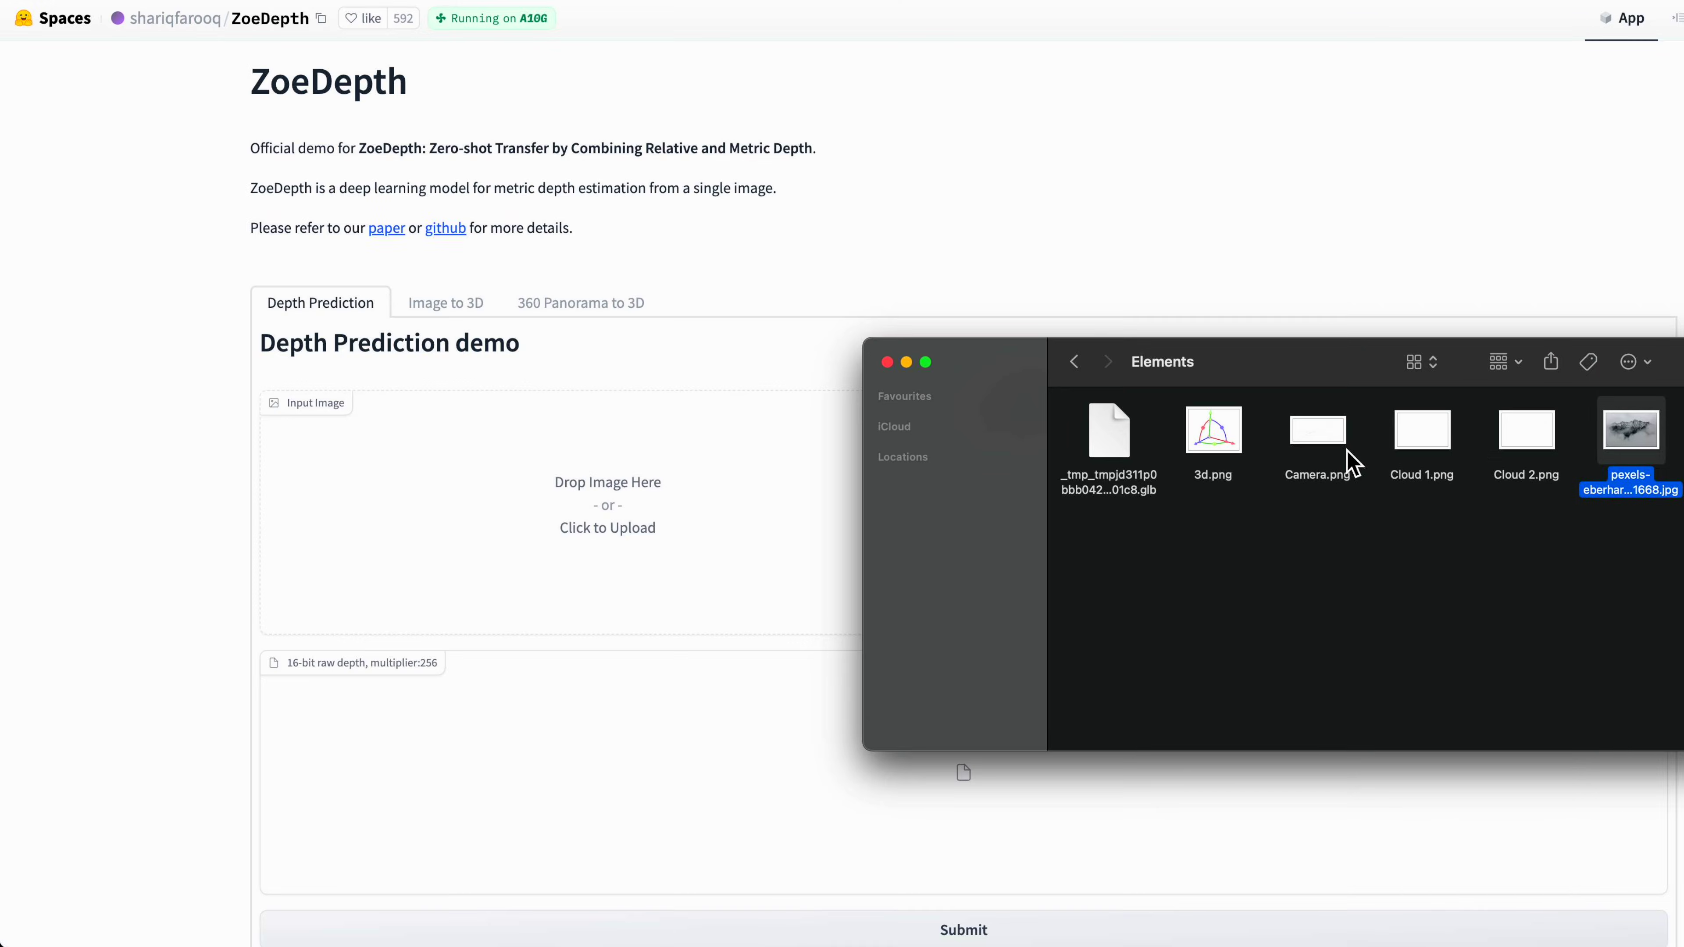
key("space")
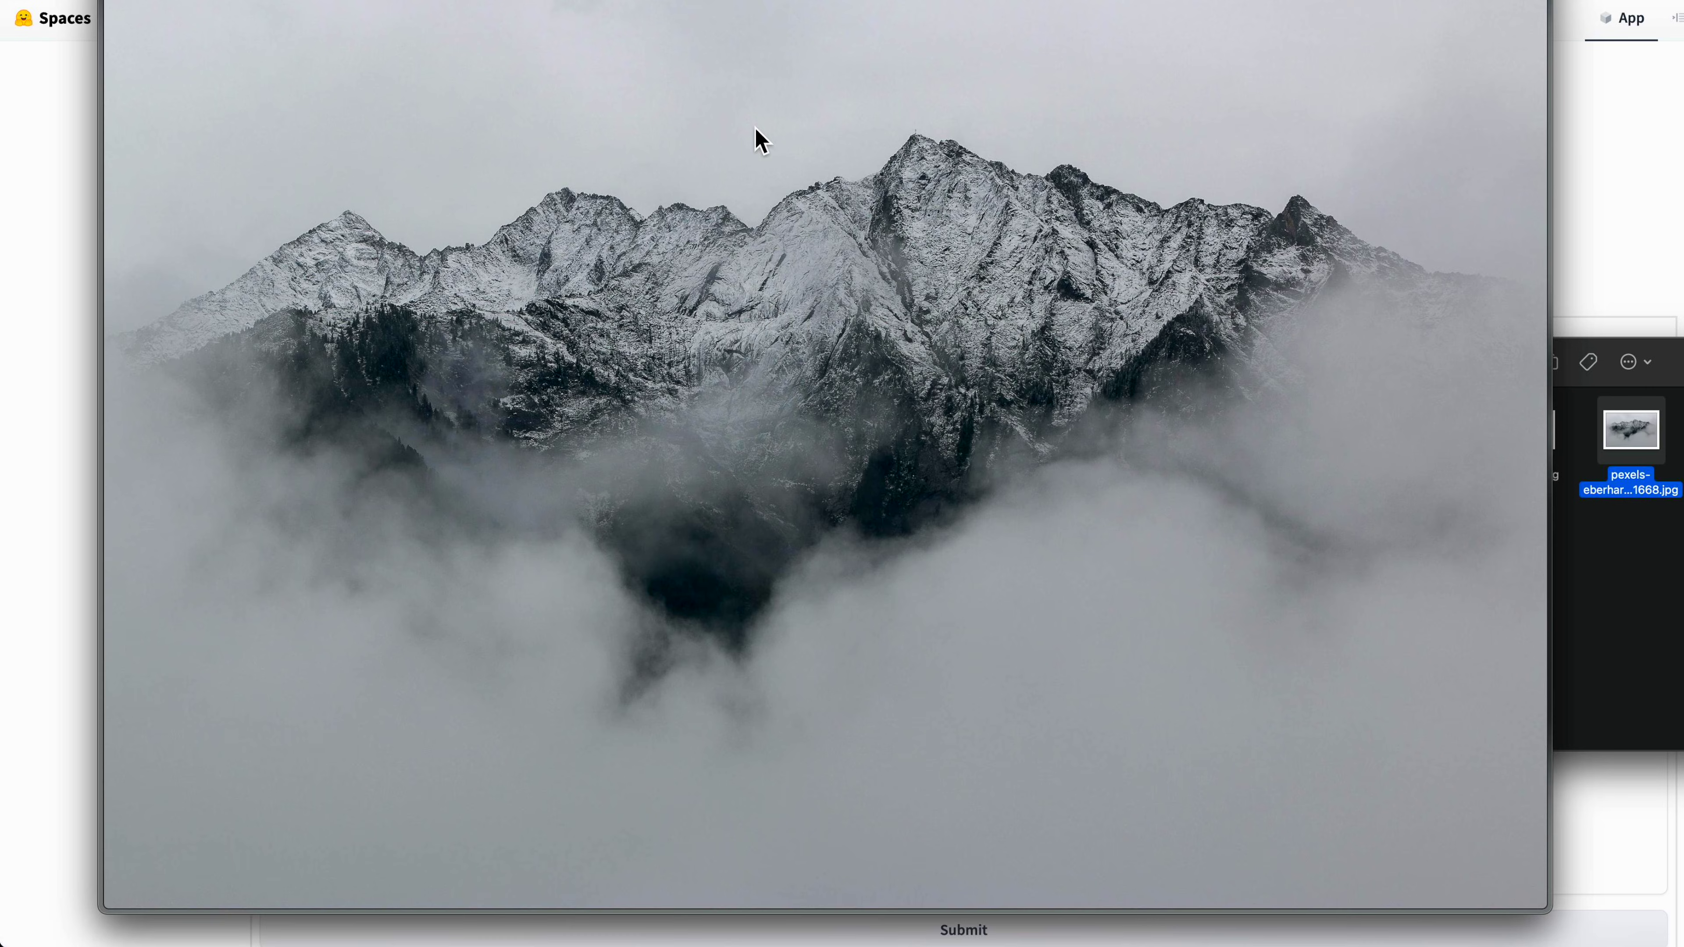
key("space")
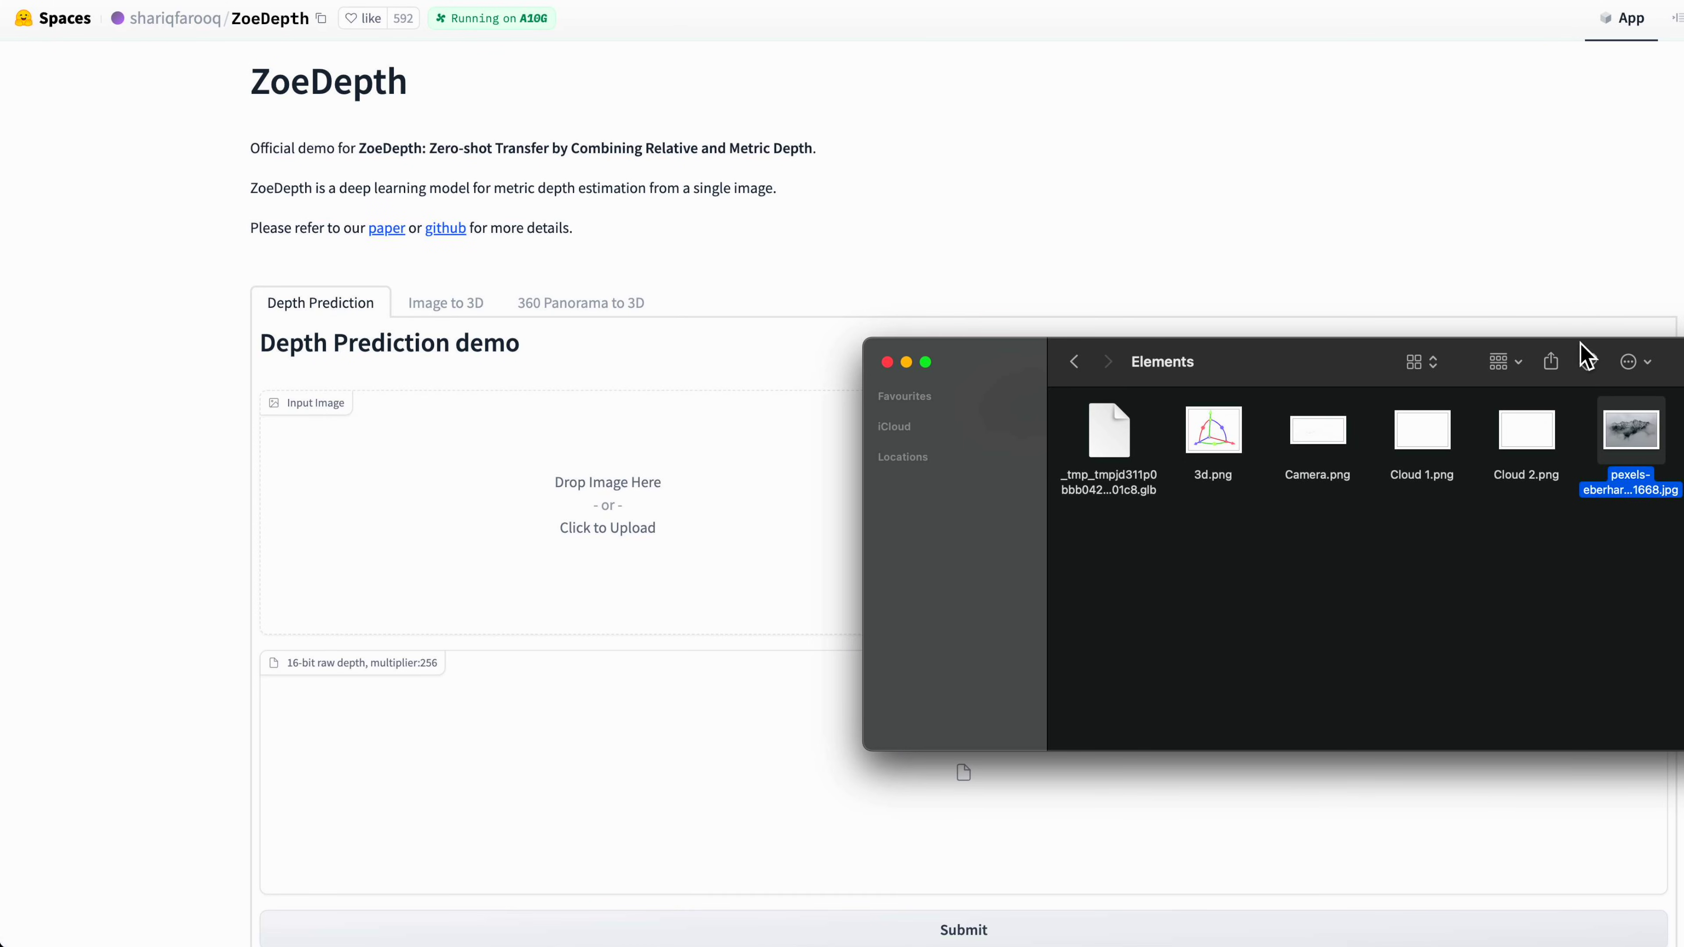
left_click(459, 332)
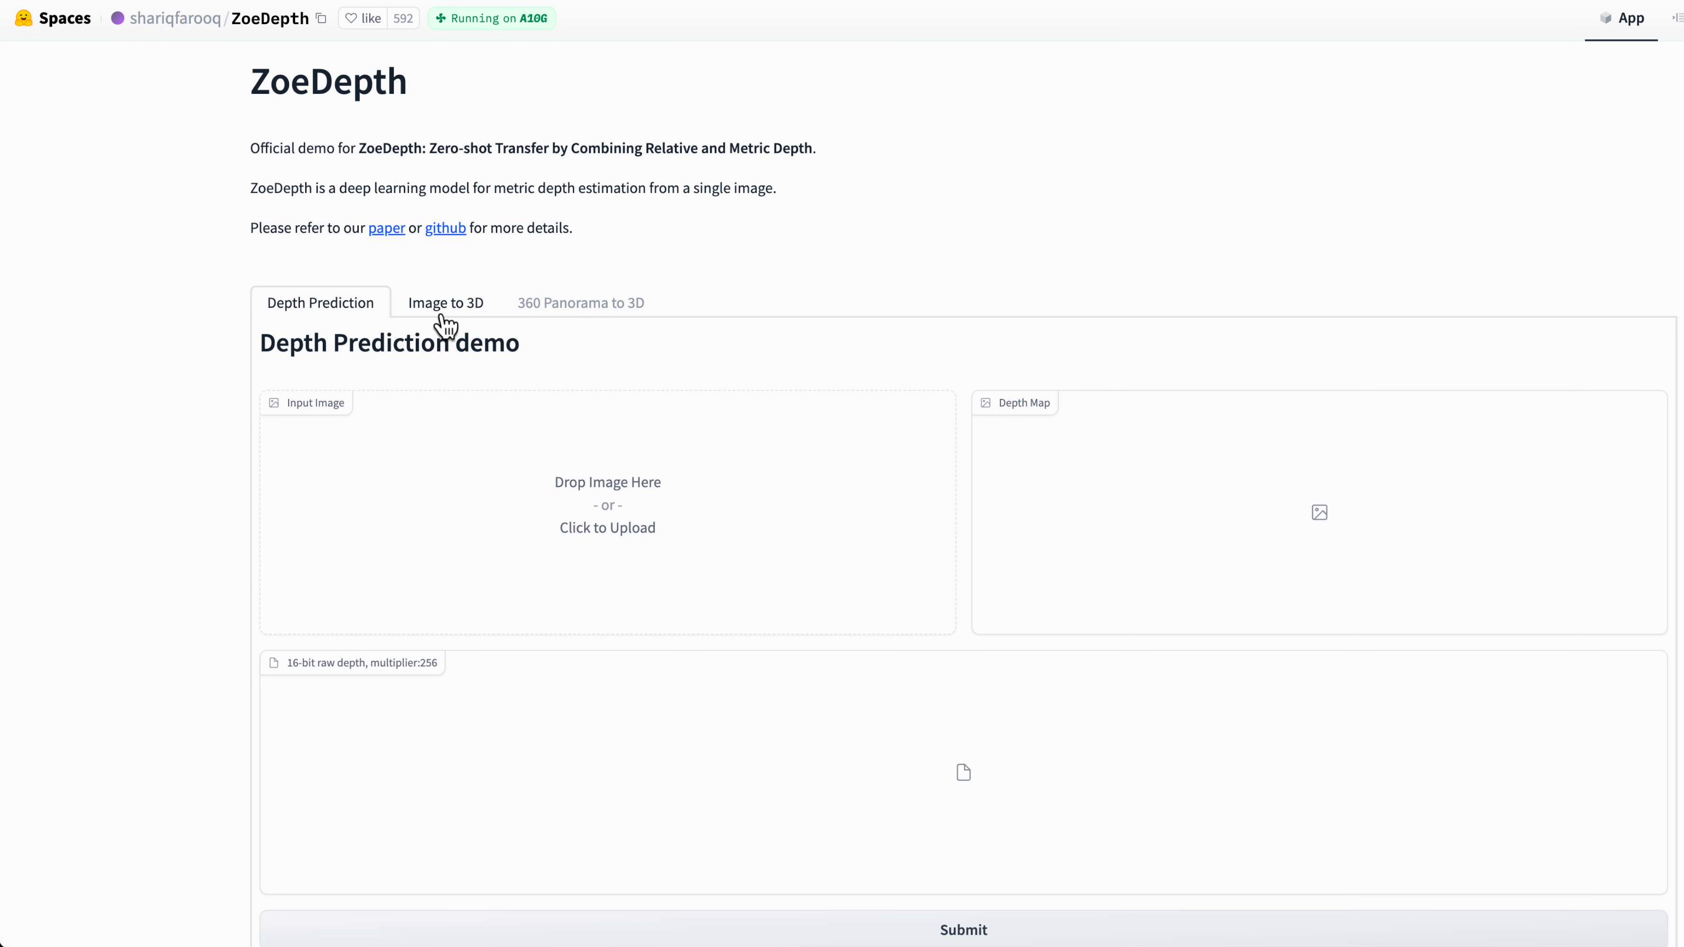
left_click(443, 317)
key("super+Tab")
left_click_drag(1641, 435, 549, 472)
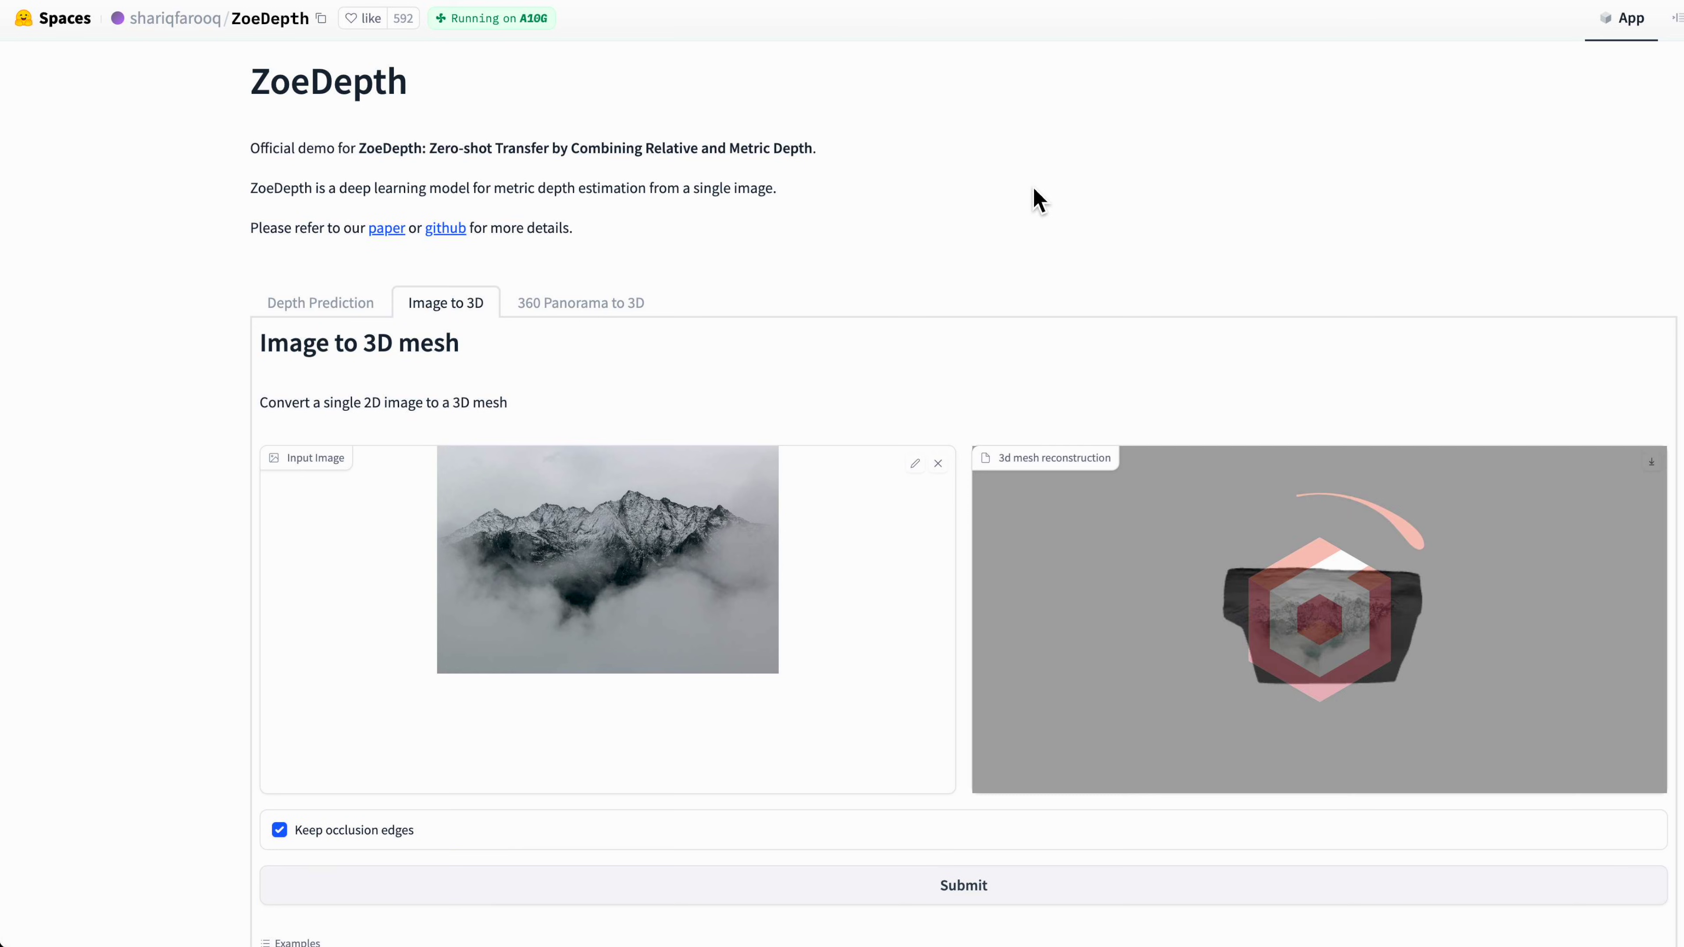
Inspect and download the reconstructed mesh, and bring it into the After Effects project as Model.glb in a Model folder.
scroll(1289, 651, "up", 5)
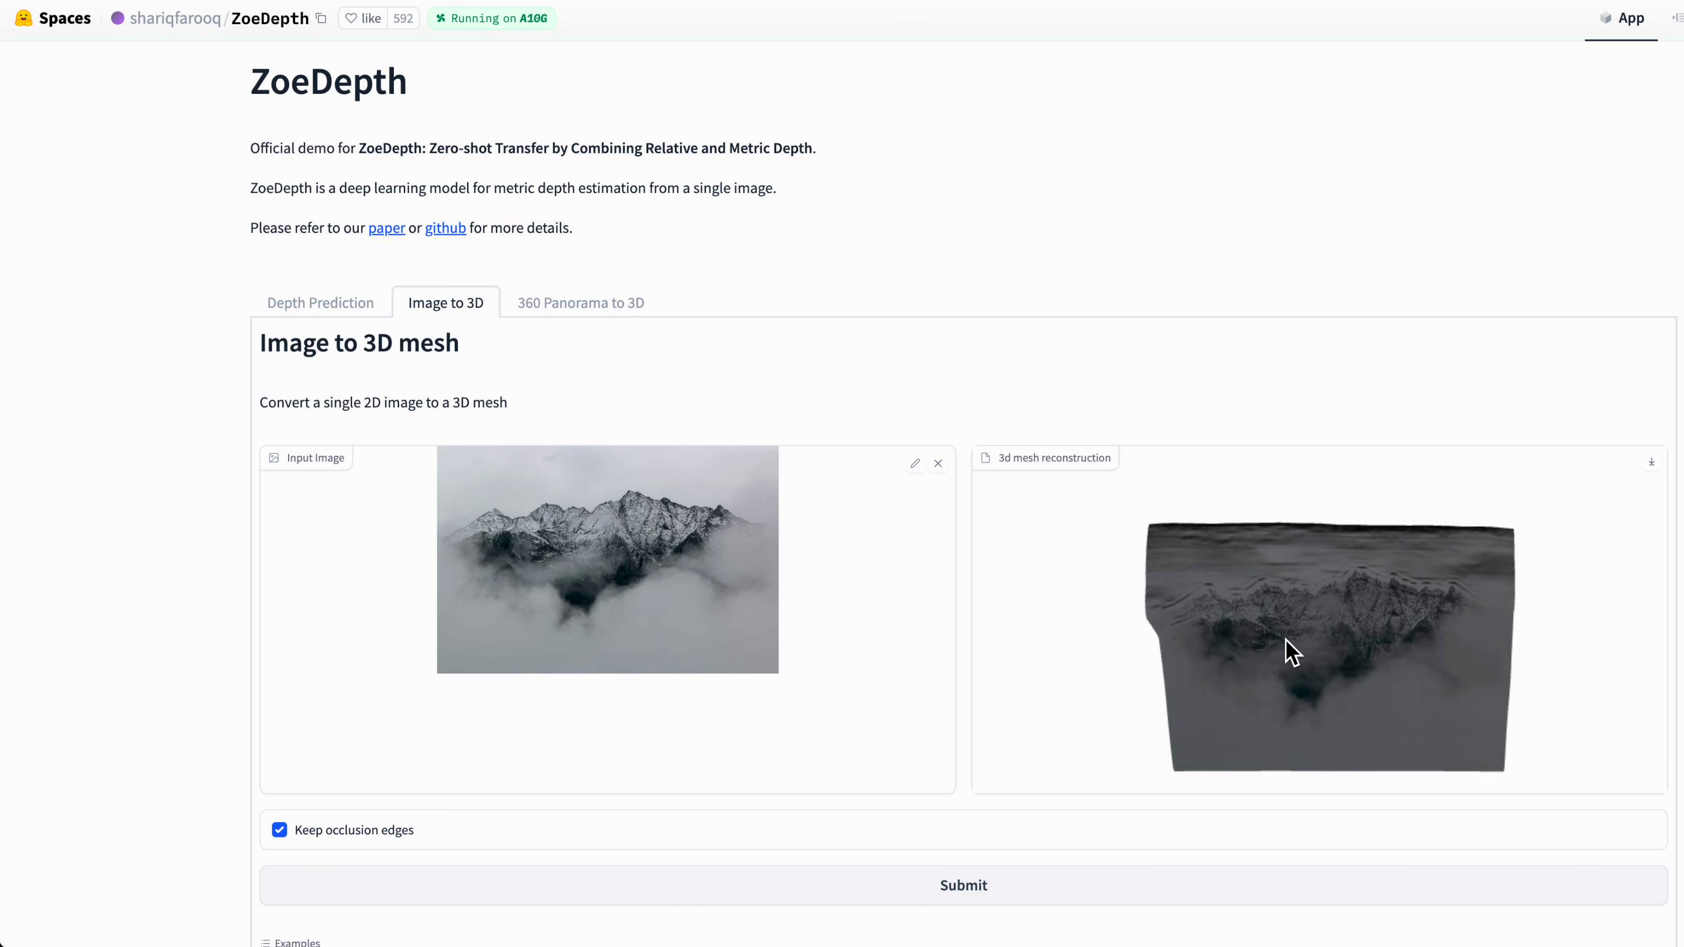
scroll(1289, 651, "down", 3)
left_click_drag(1294, 633, 1488, 543)
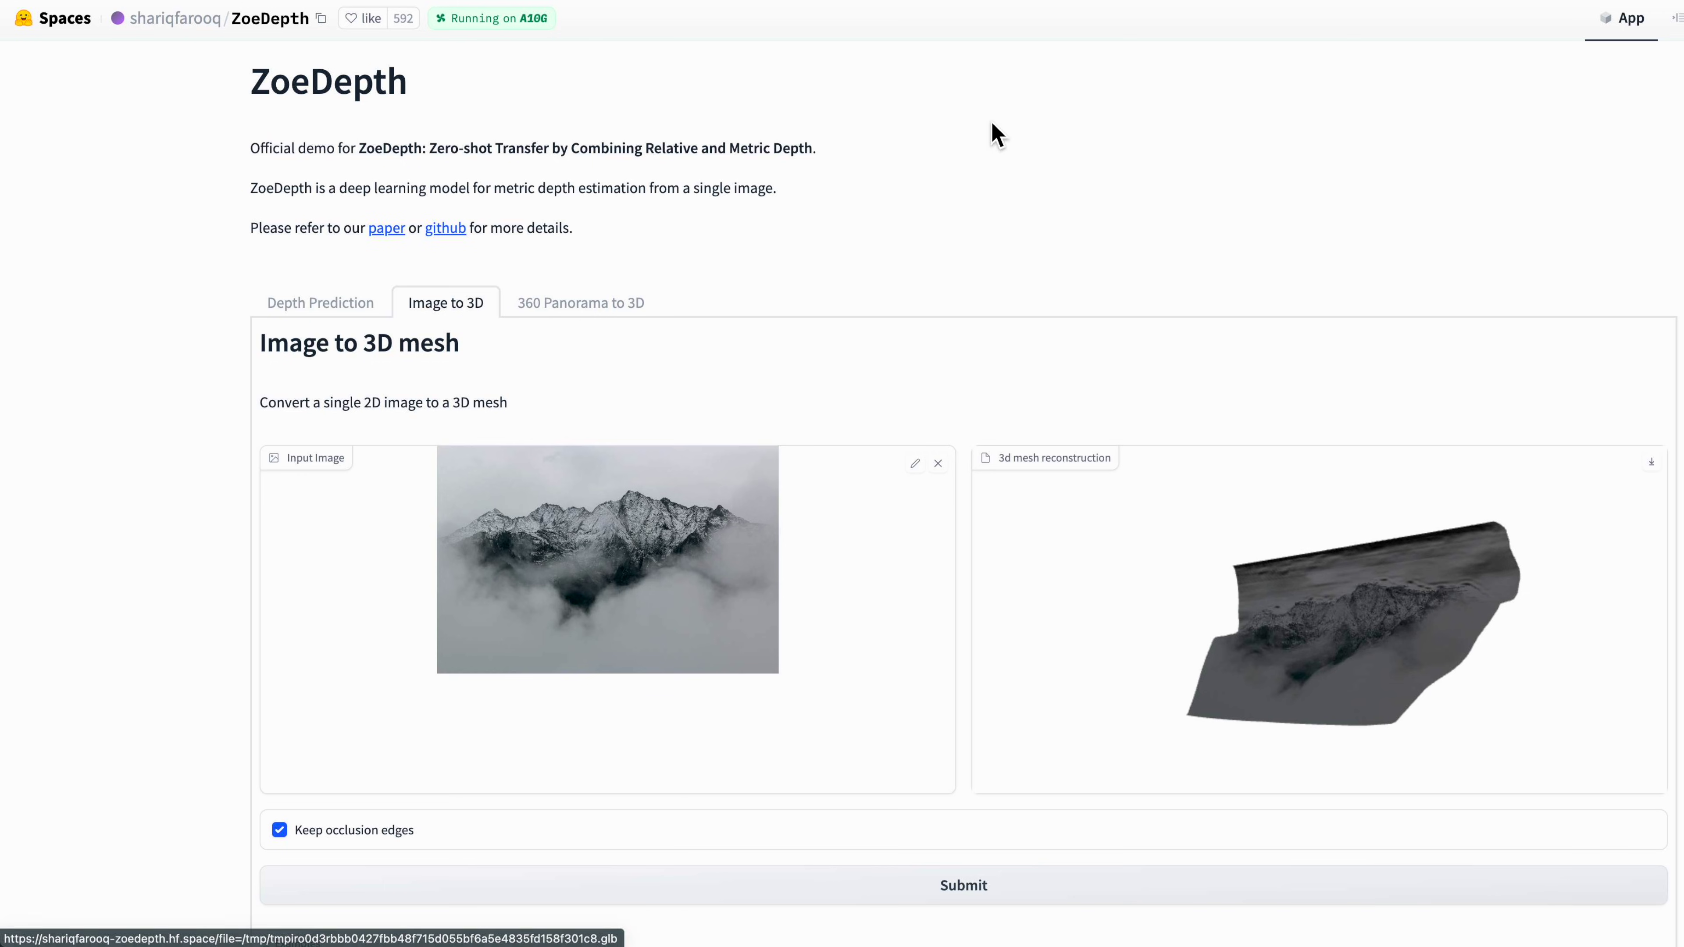
left_click_drag(1177, 684, 105, 303)
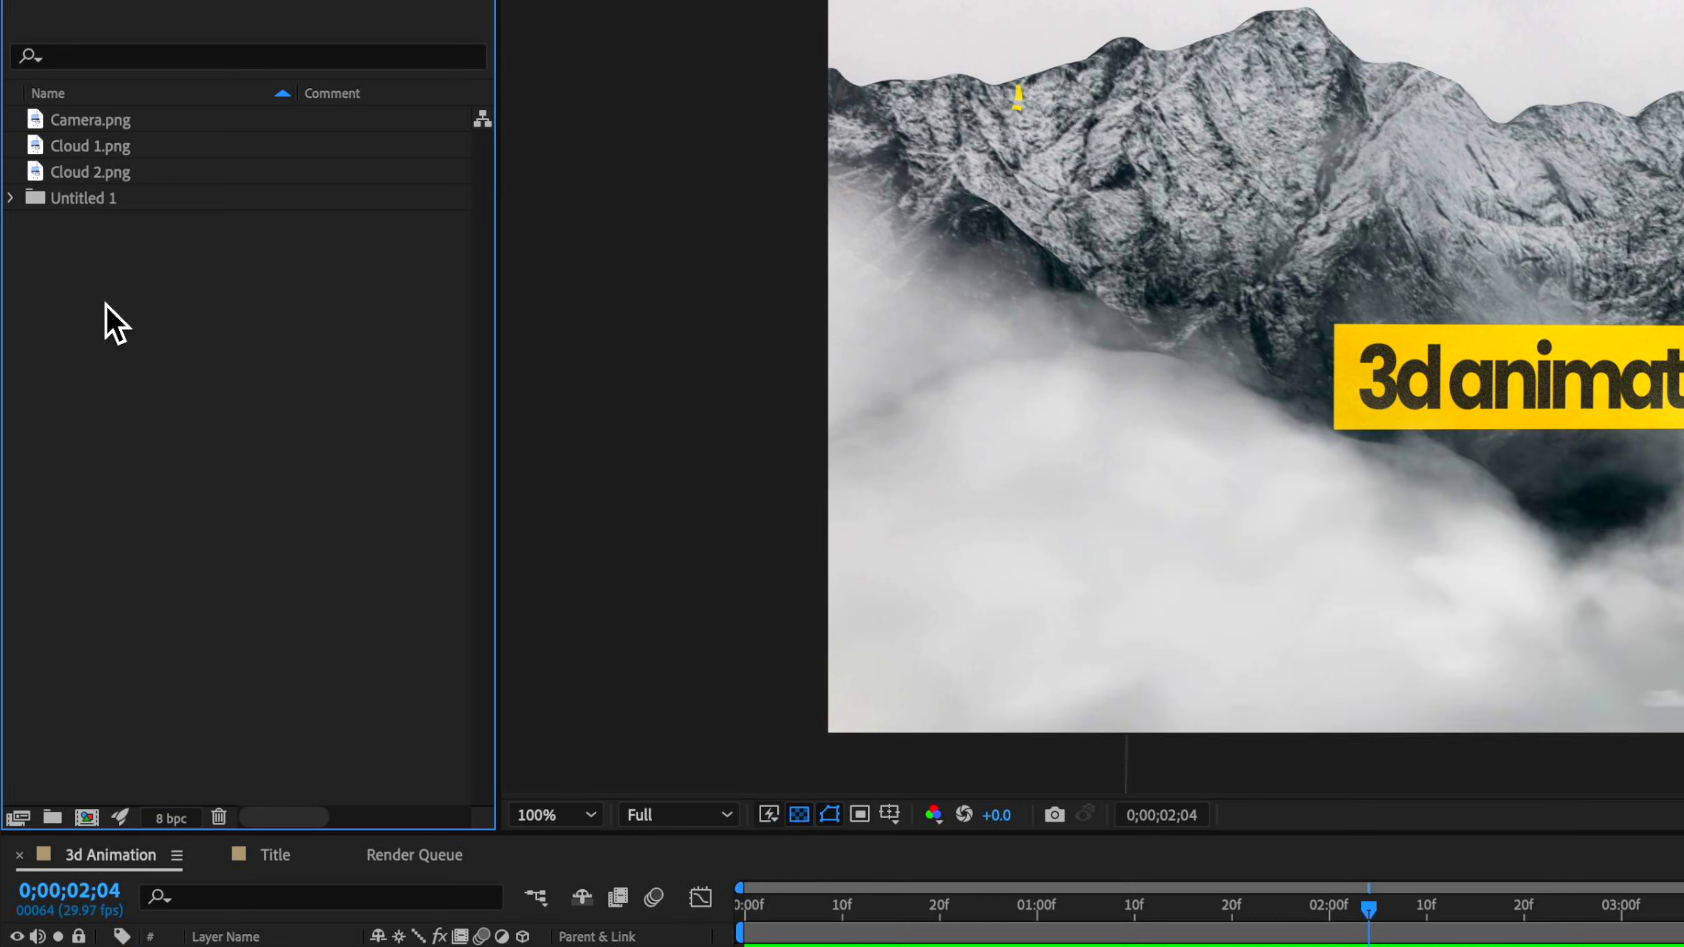
left_click(100, 225)
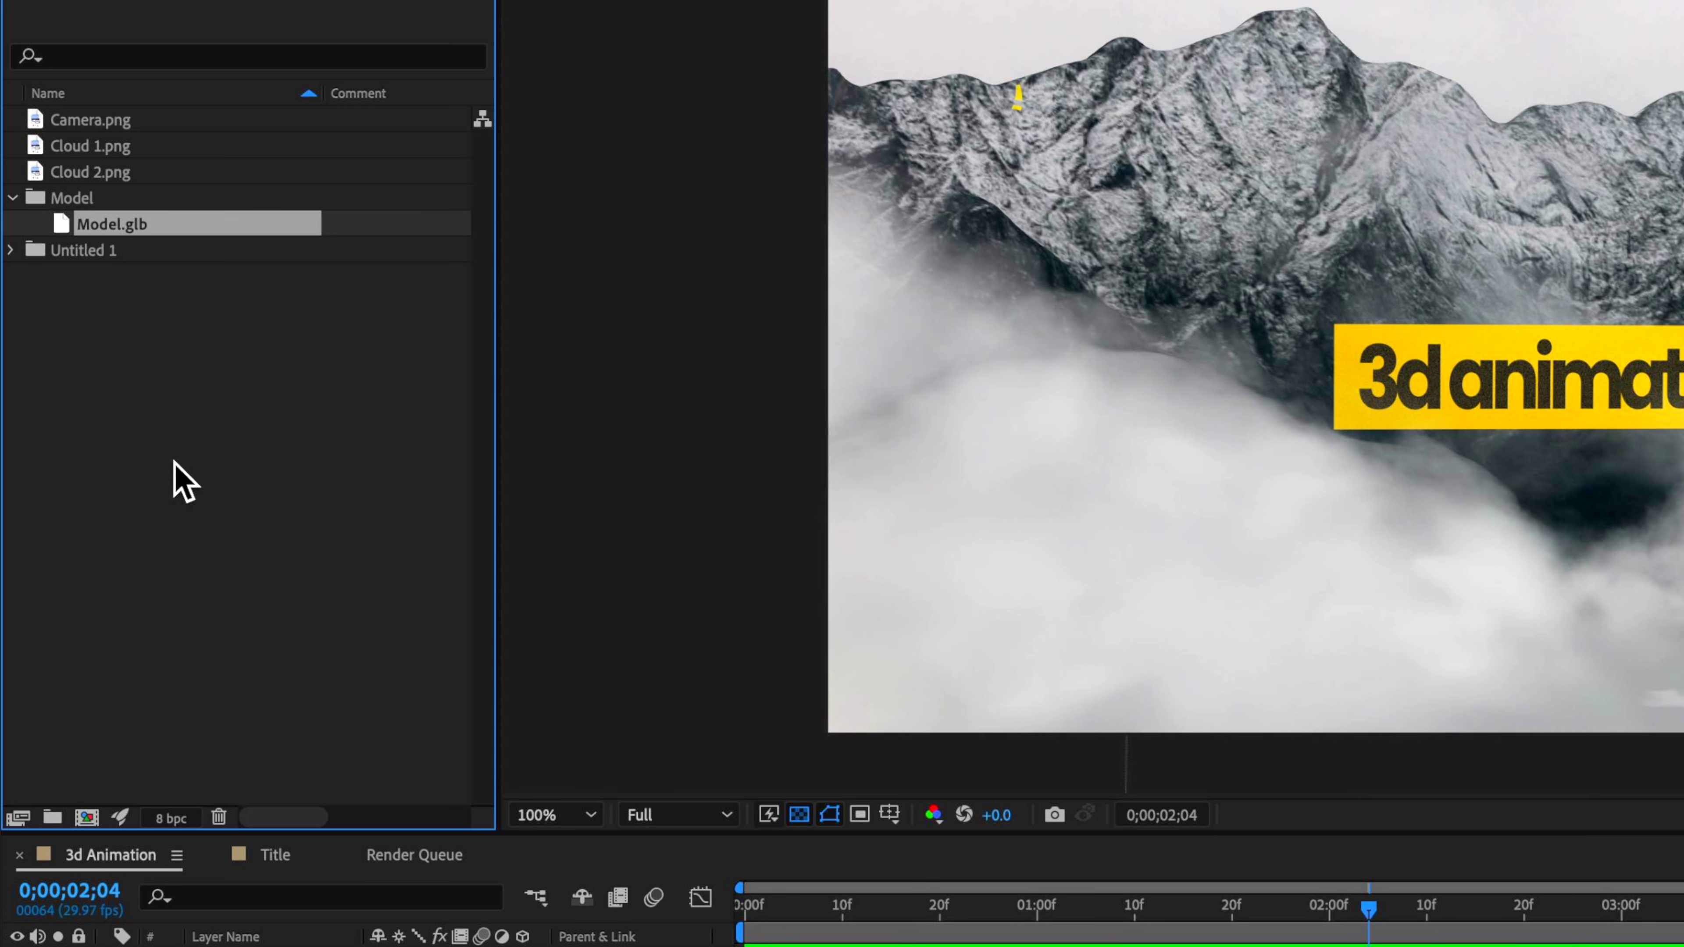
Create a new 1920x1080, 29.97 fps composition named 3D.
right_click(129, 375)
left_click(150, 398)
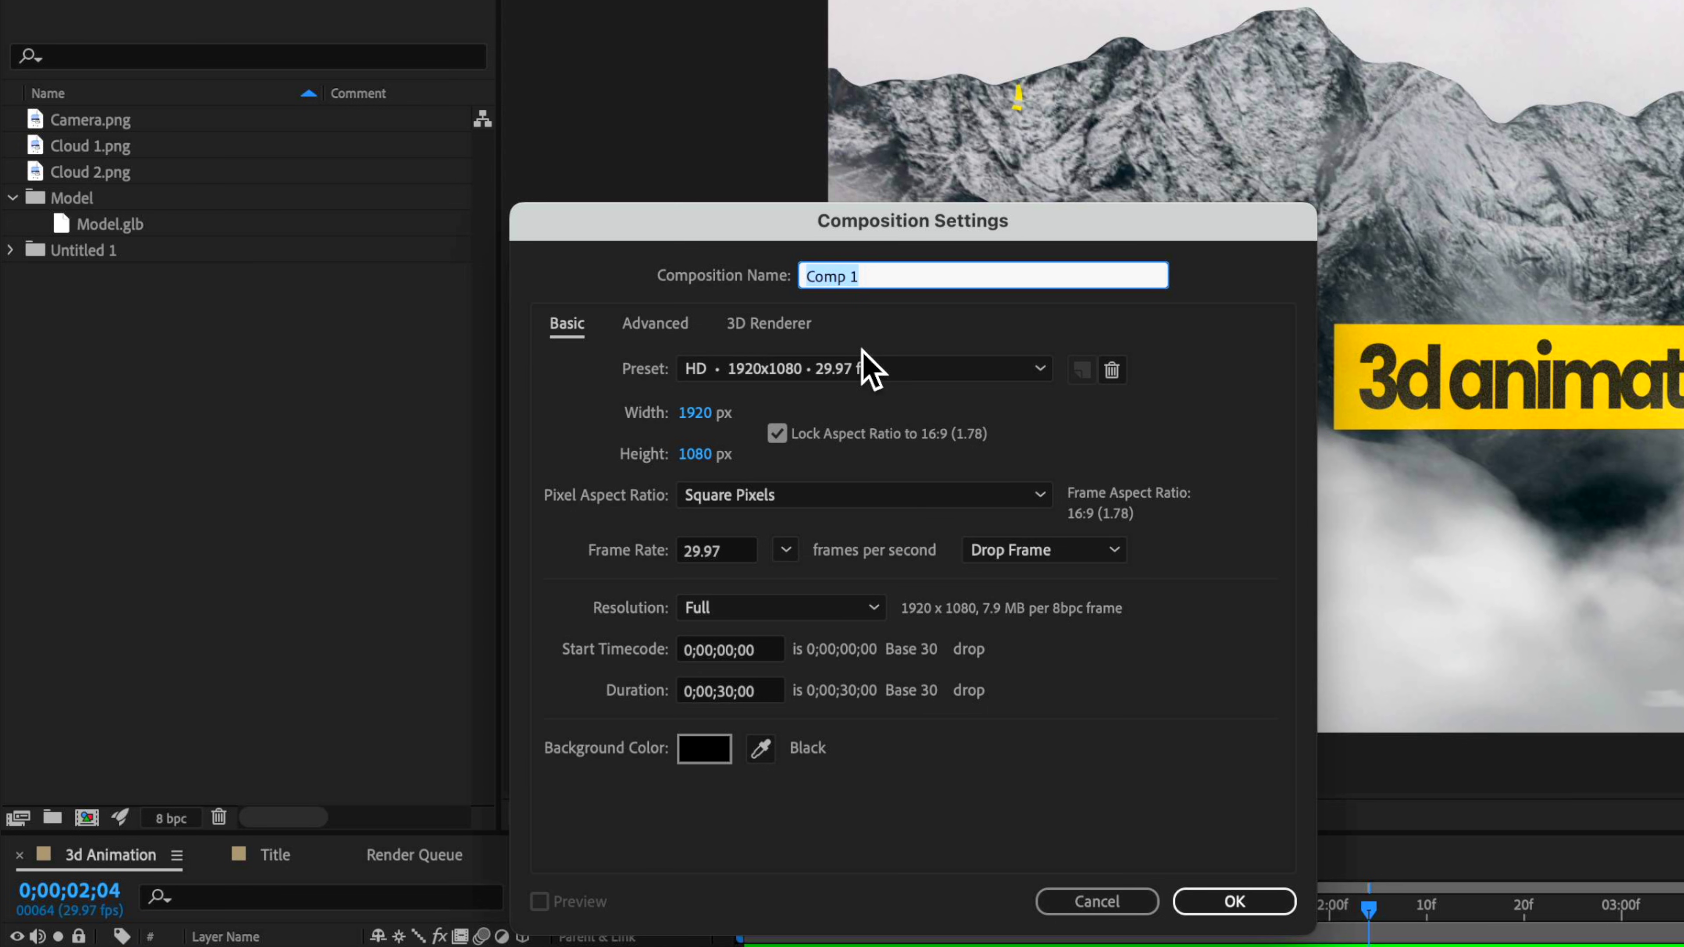
type("3D")
left_click(1234, 902)
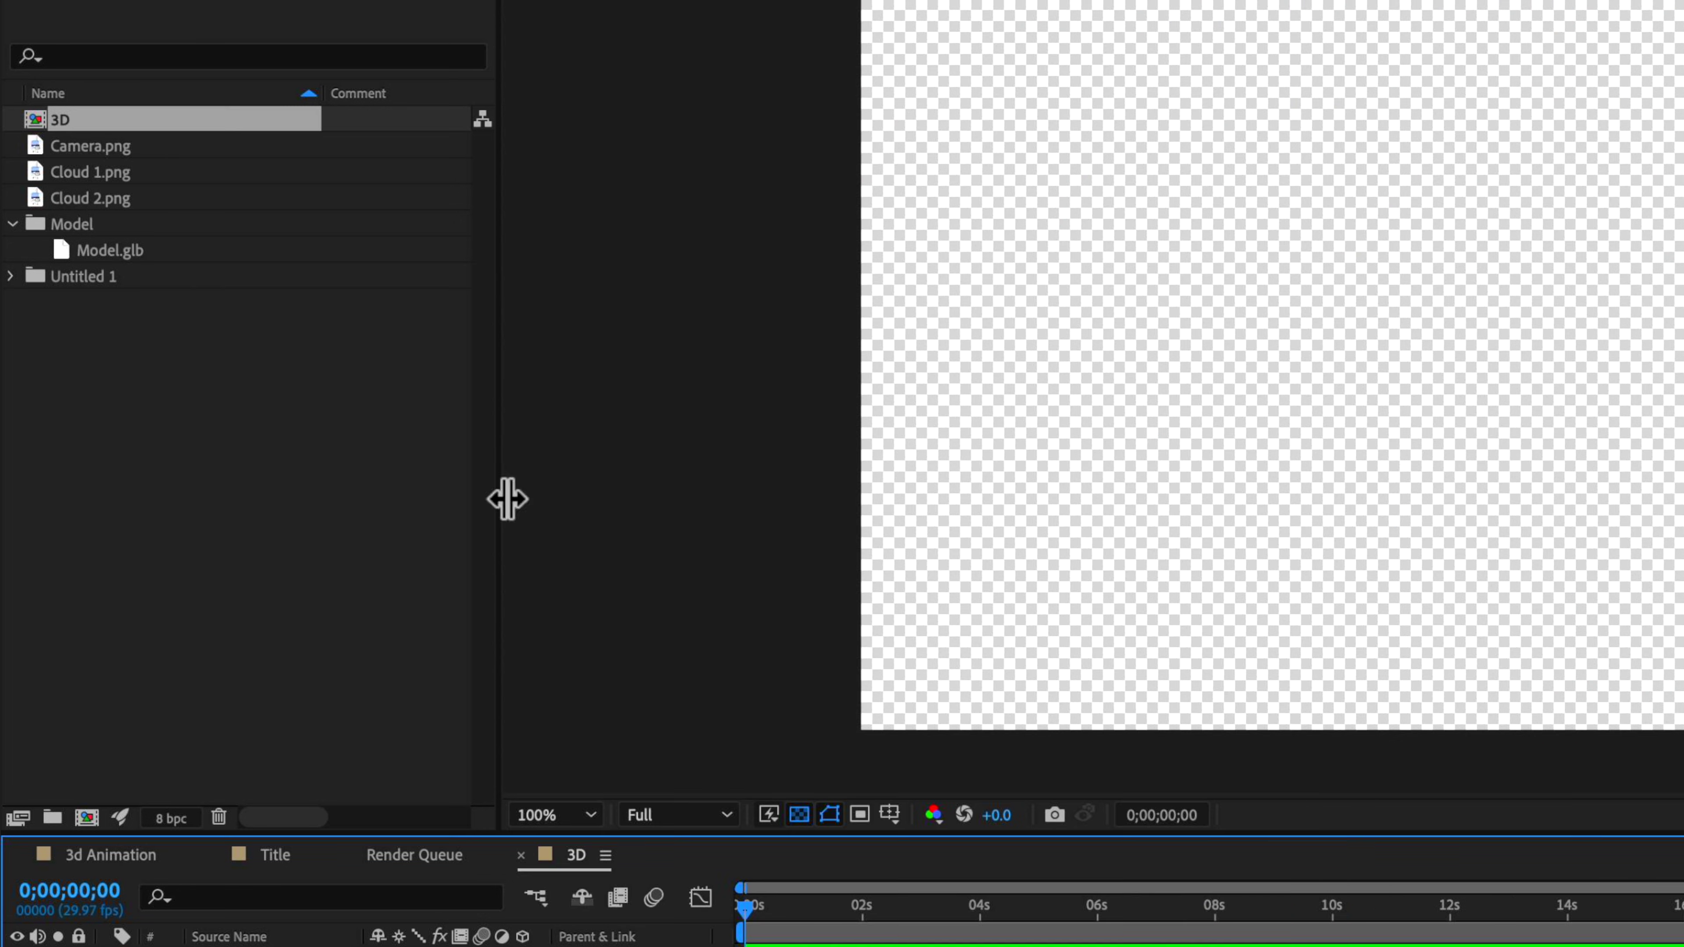
Add Model.glb to the 3D composition, with Make Comp Size applied and Flip Z Axis enabled in its model settings.
left_click_drag(110, 252, 245, 946)
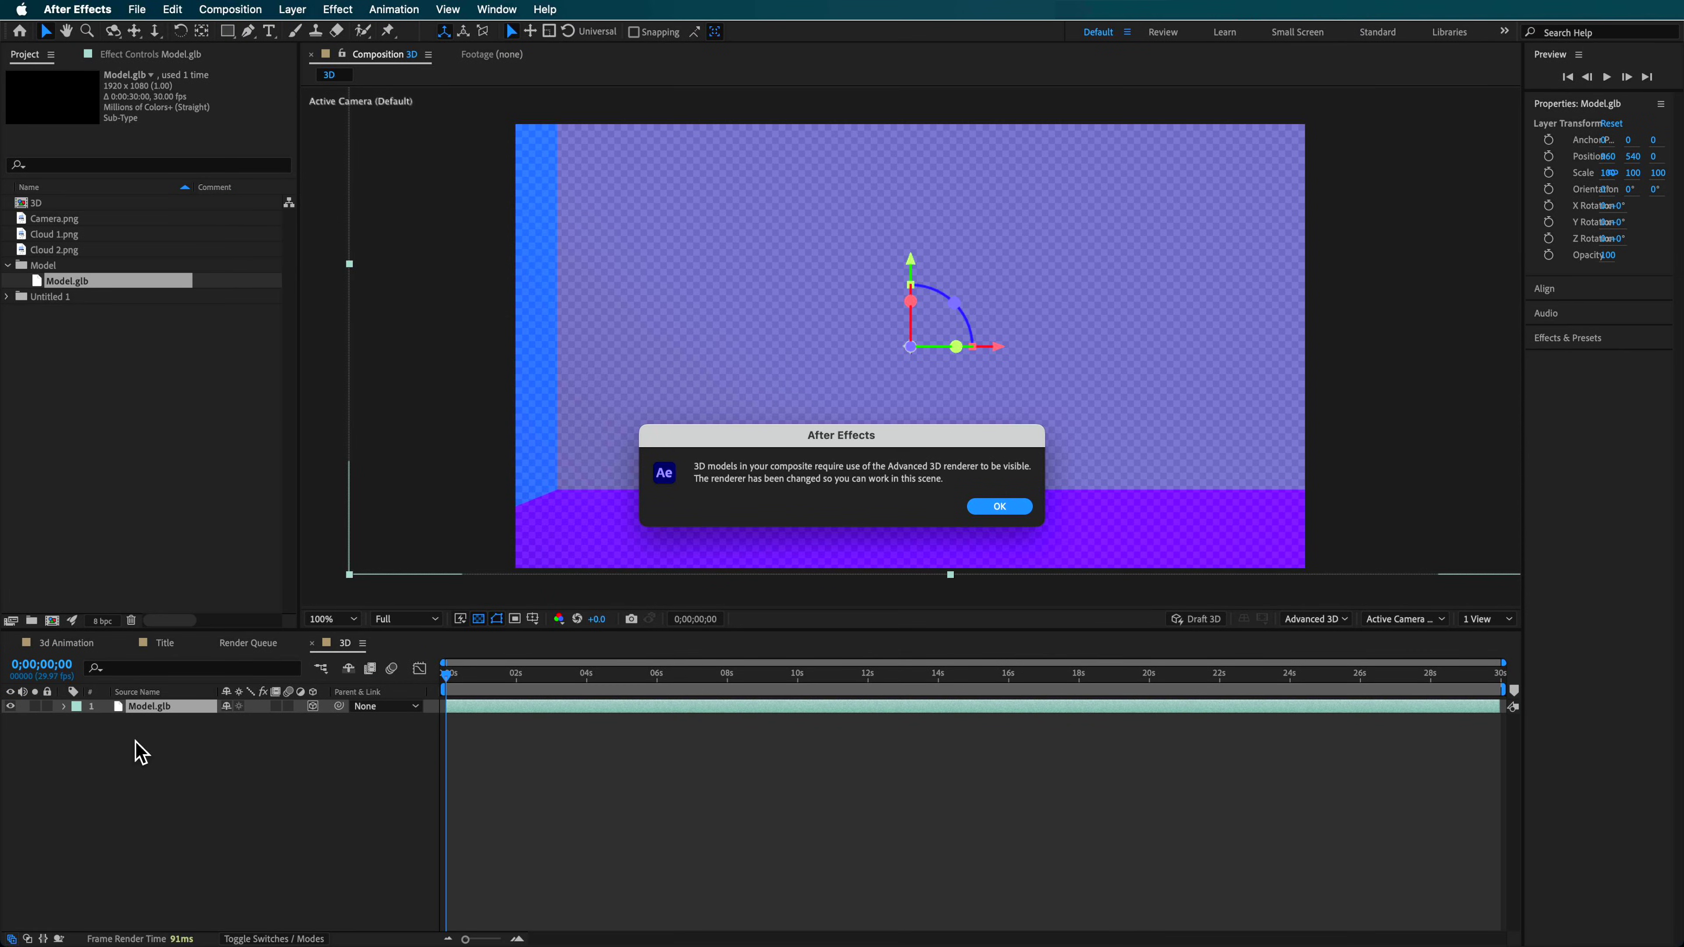
left_click(997, 507)
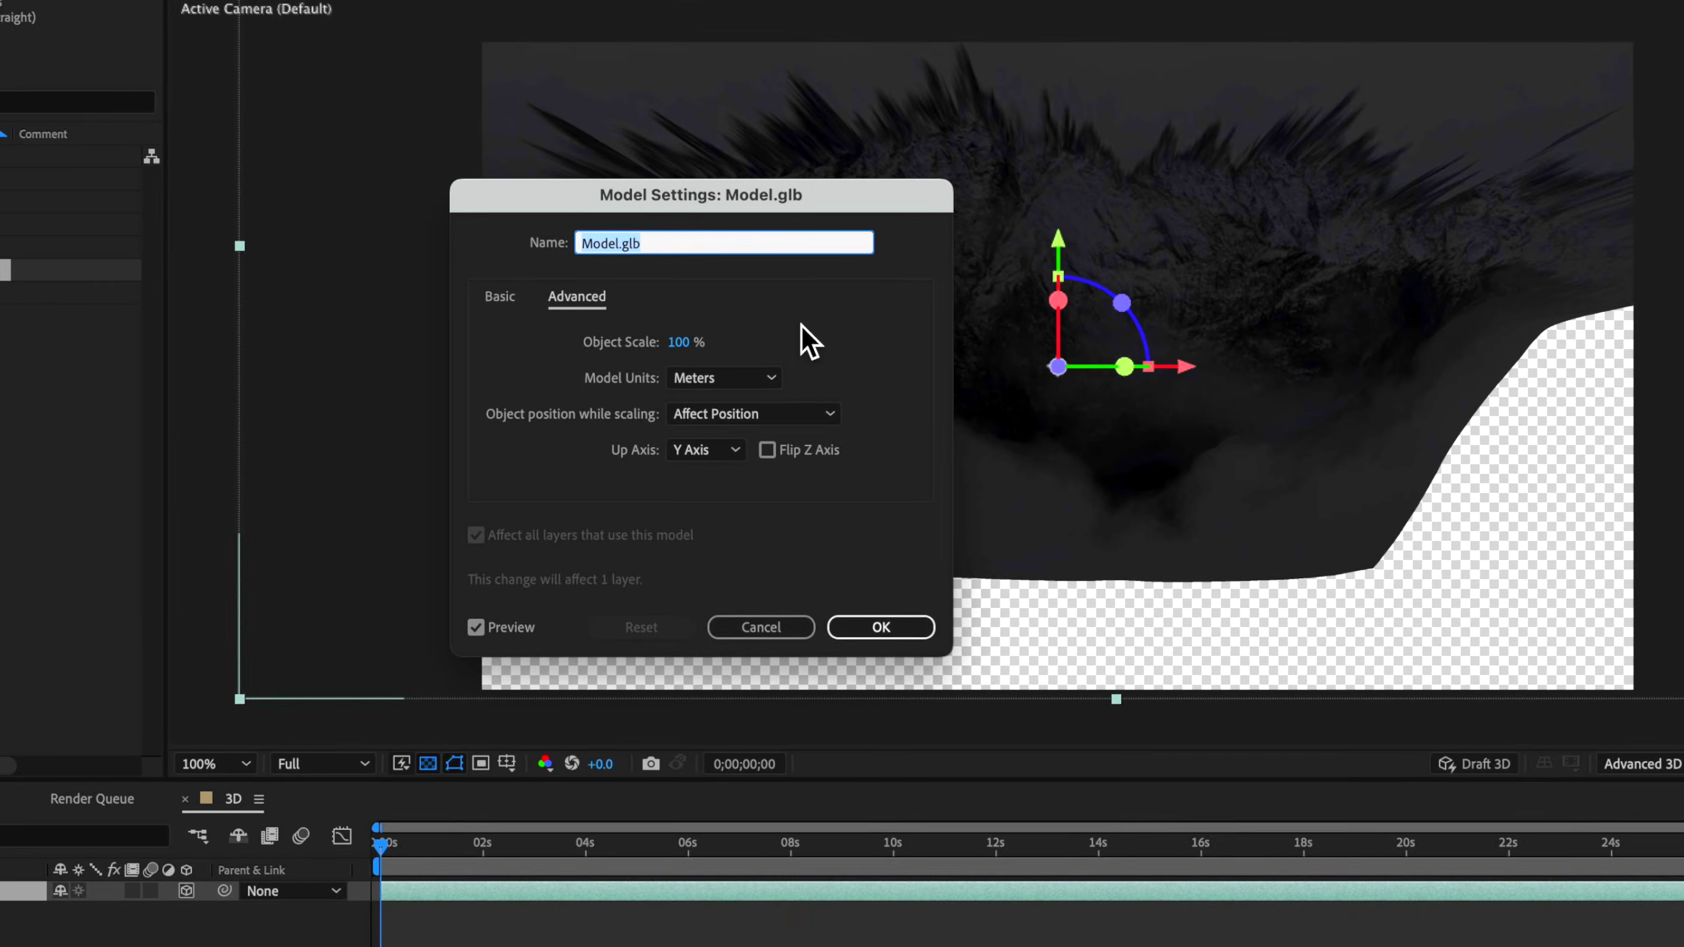
left_click(529, 299)
left_click(538, 391)
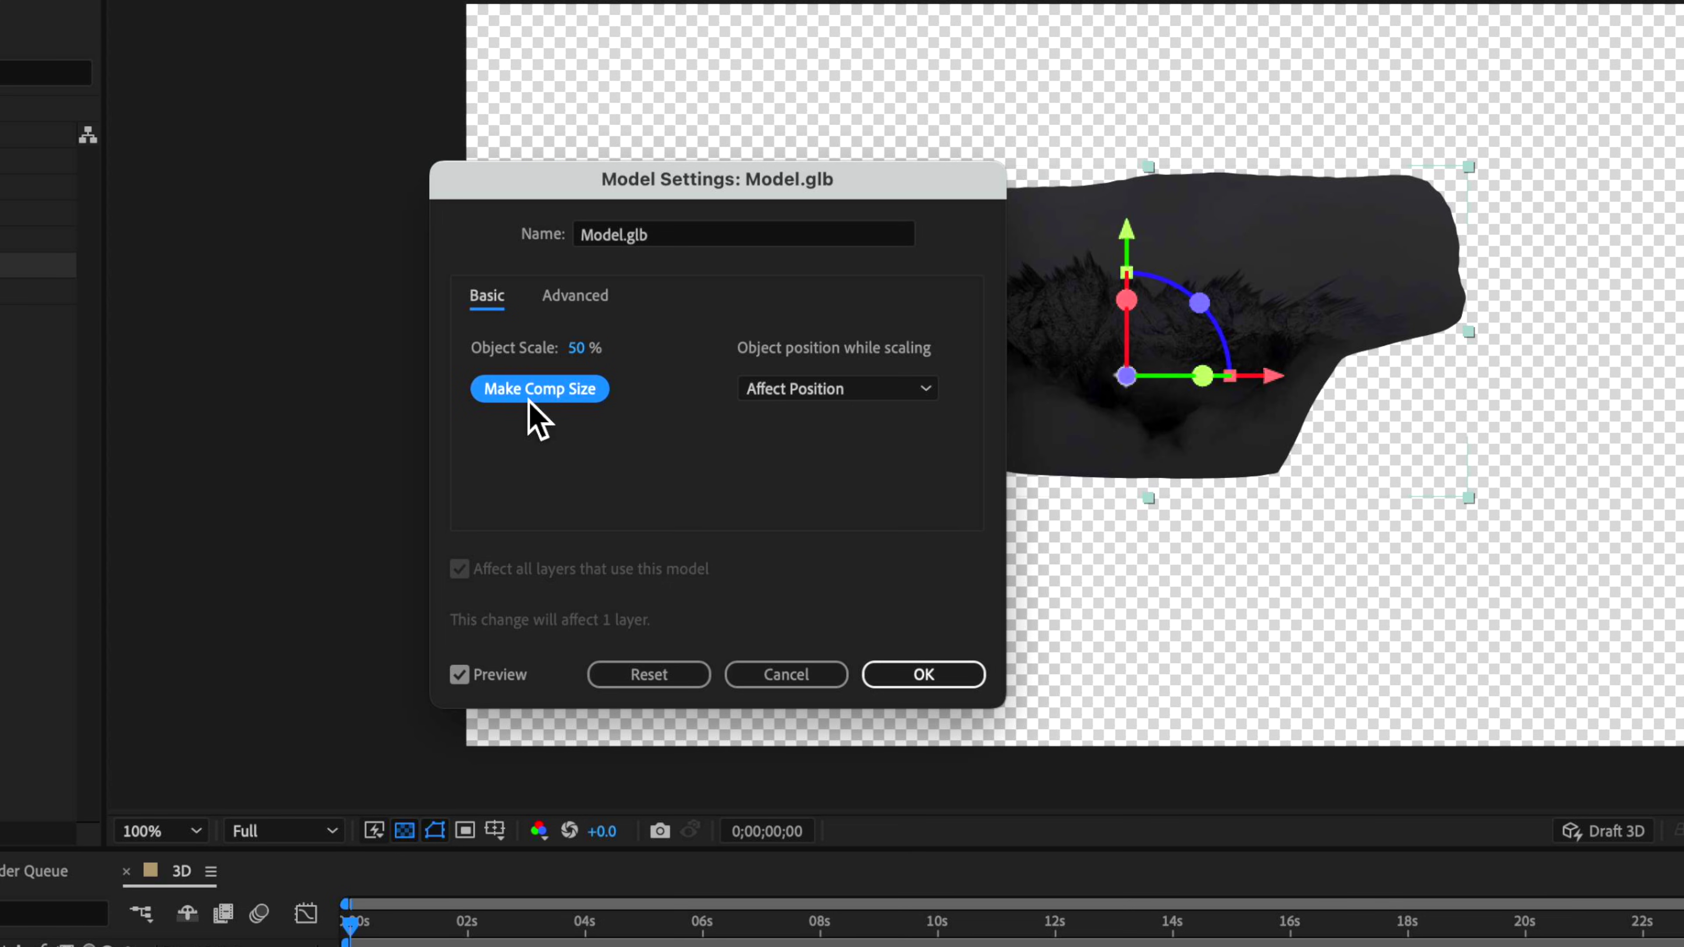
left_click(575, 297)
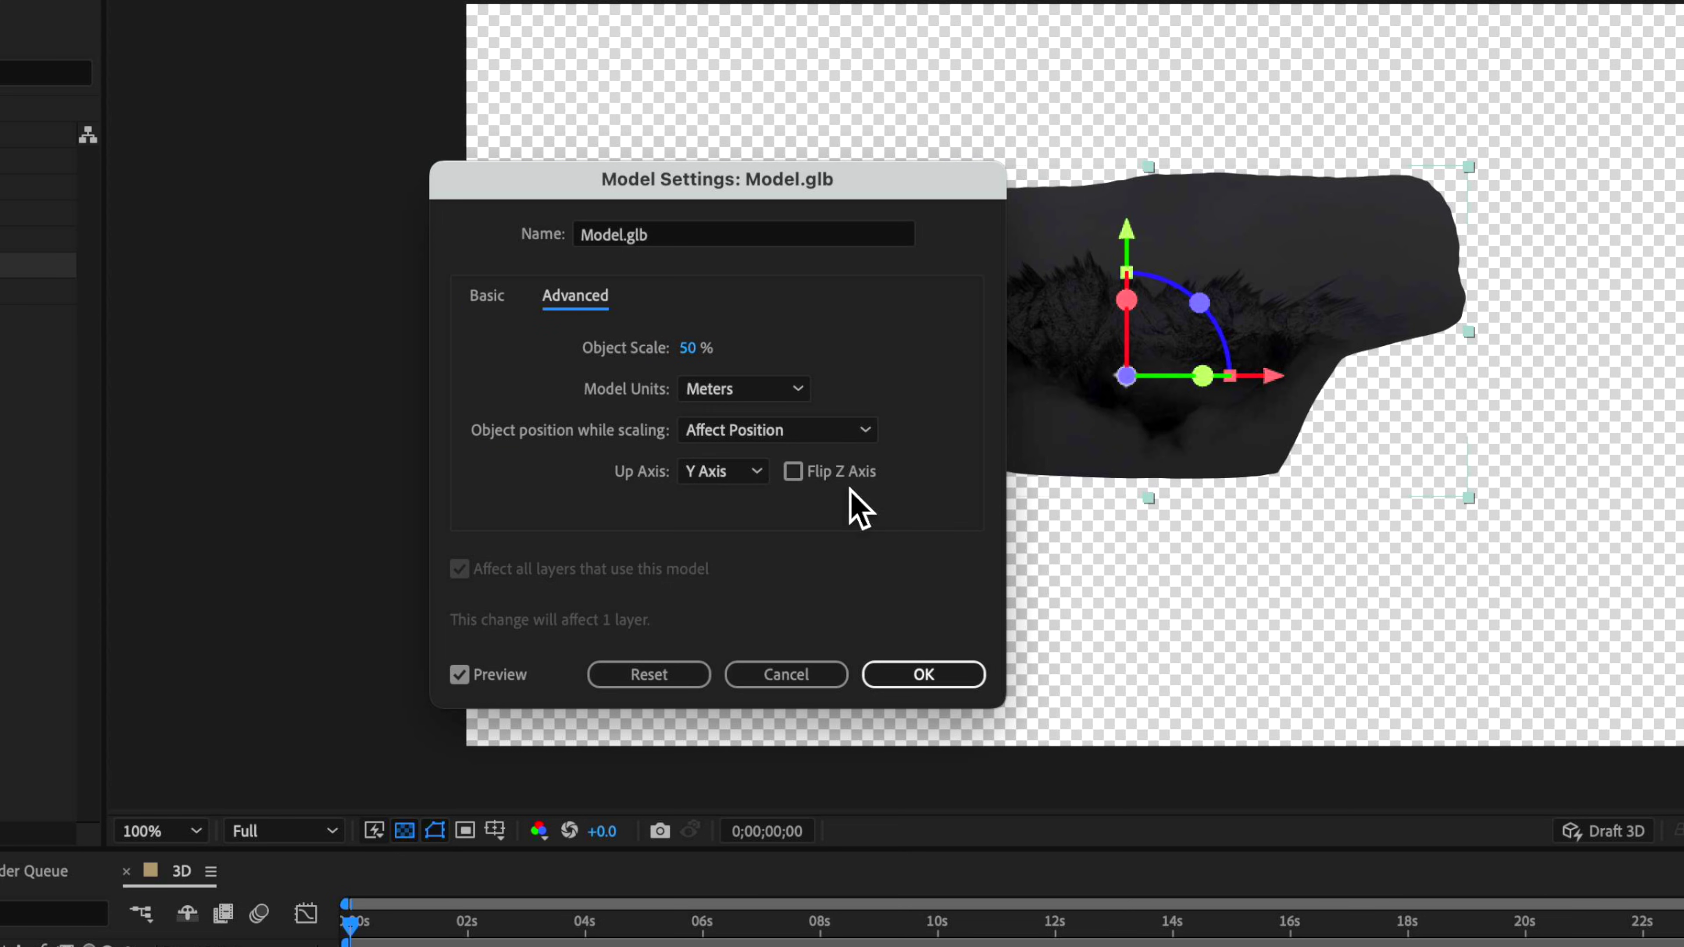
left_click(794, 471)
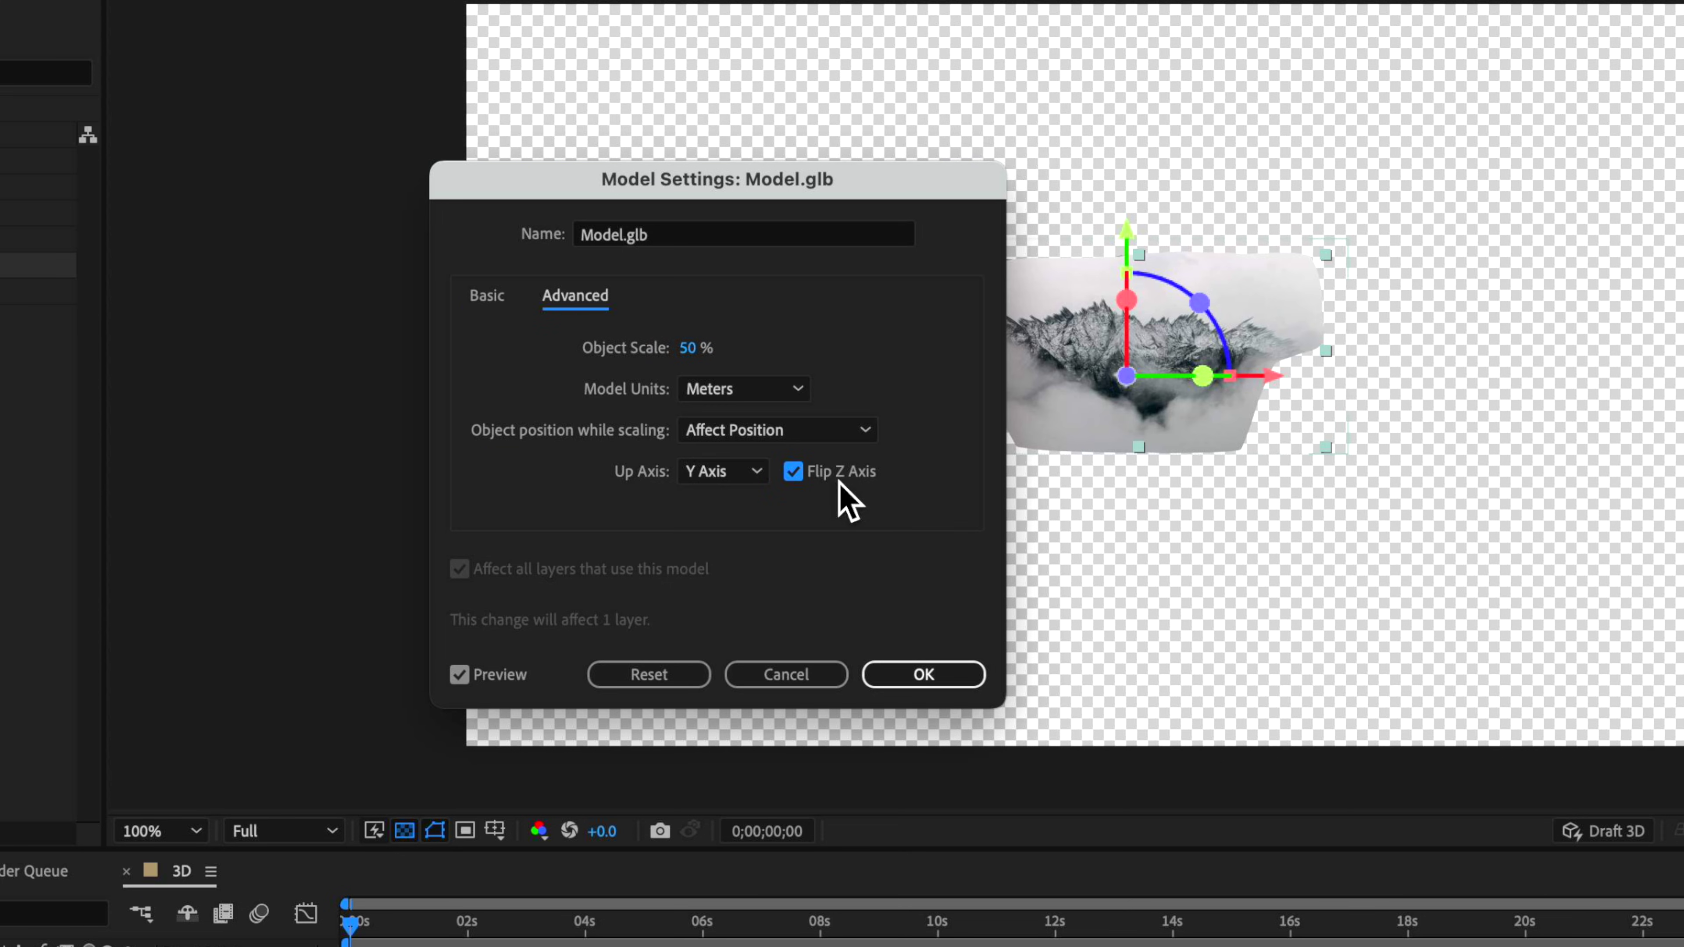
left_click(928, 680)
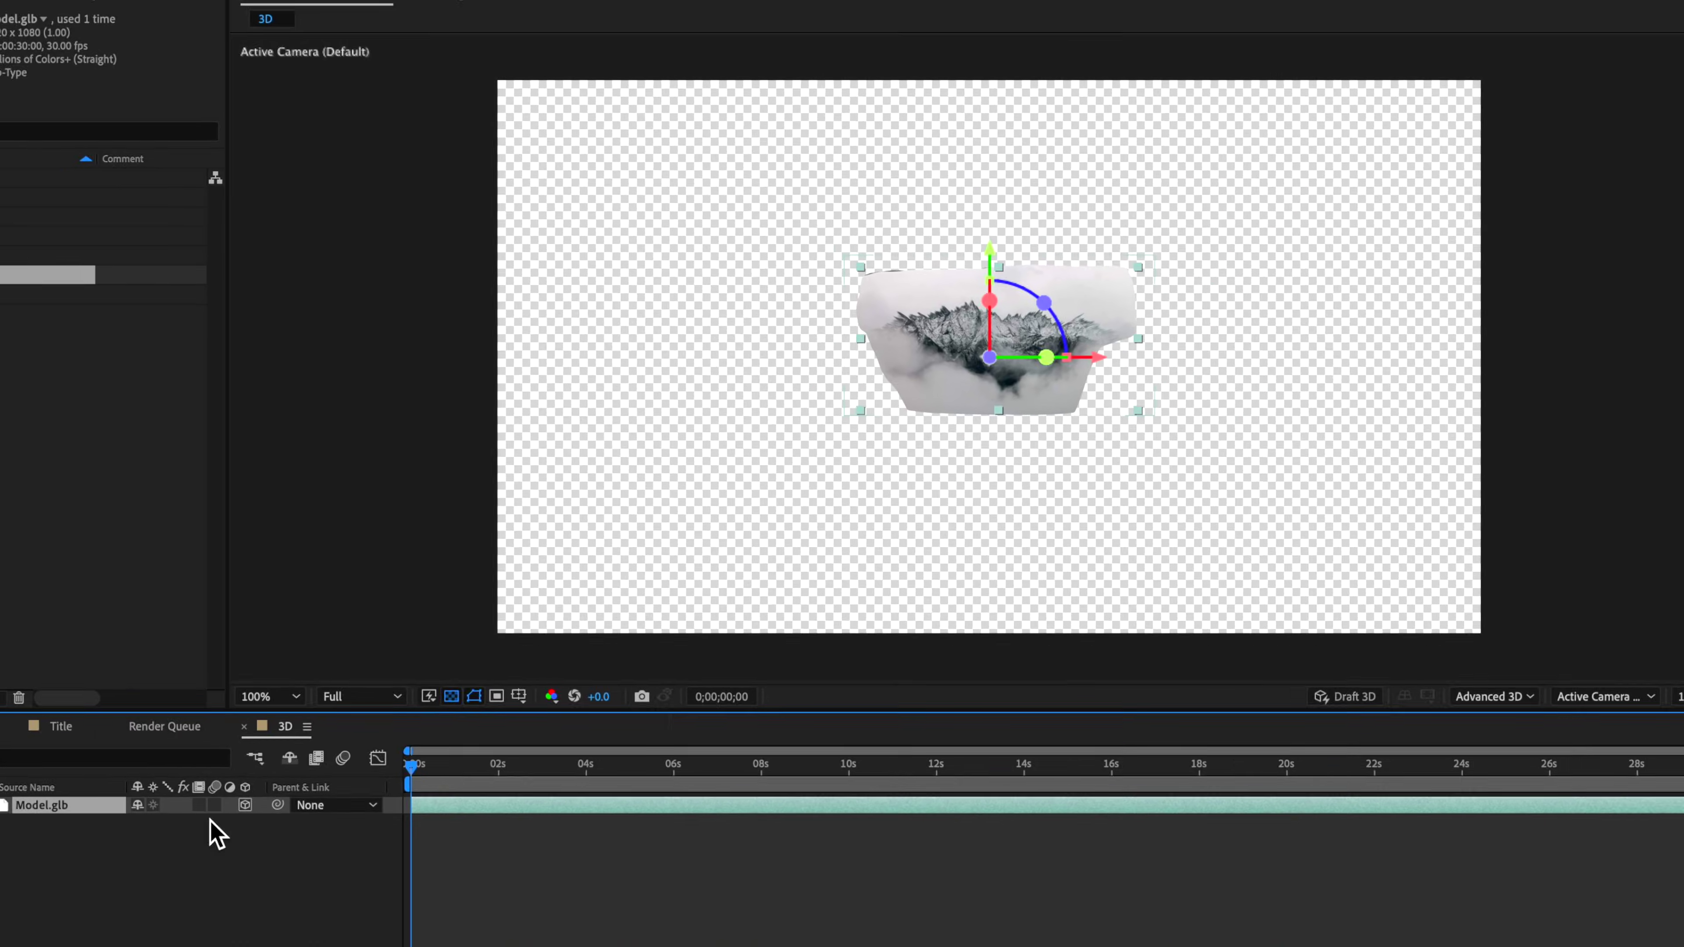
Add a two-node camera with the 35mm preset to the 3D composition.
right_click(67, 820)
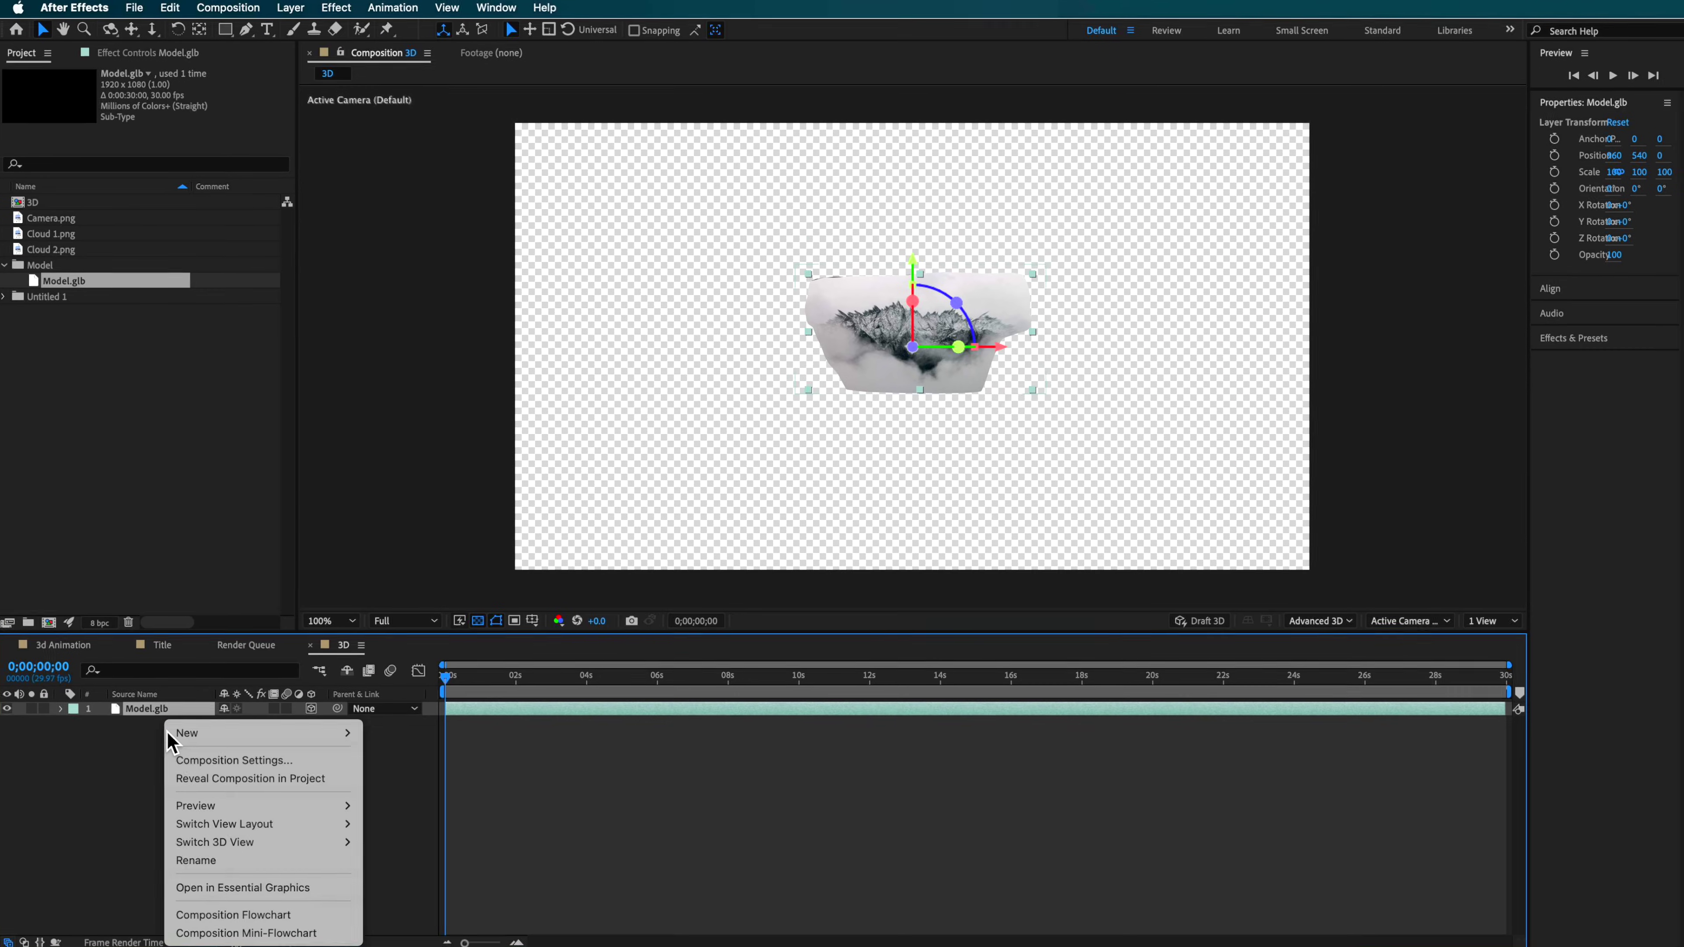
mouse_move(185, 835)
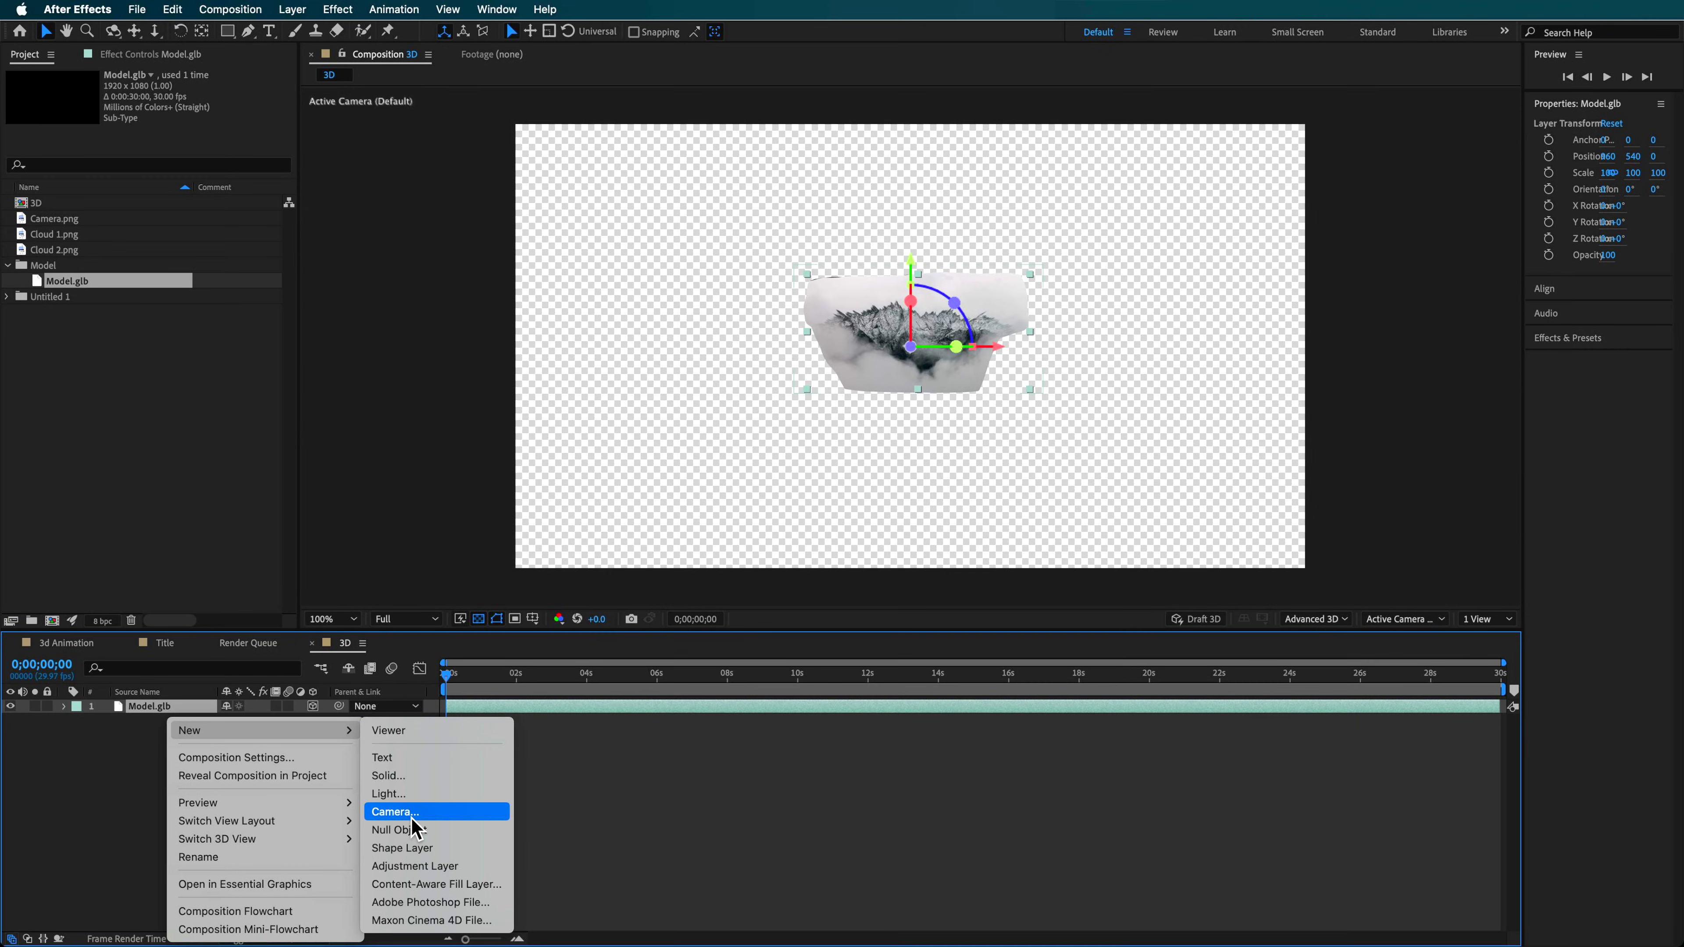
left_click(412, 821)
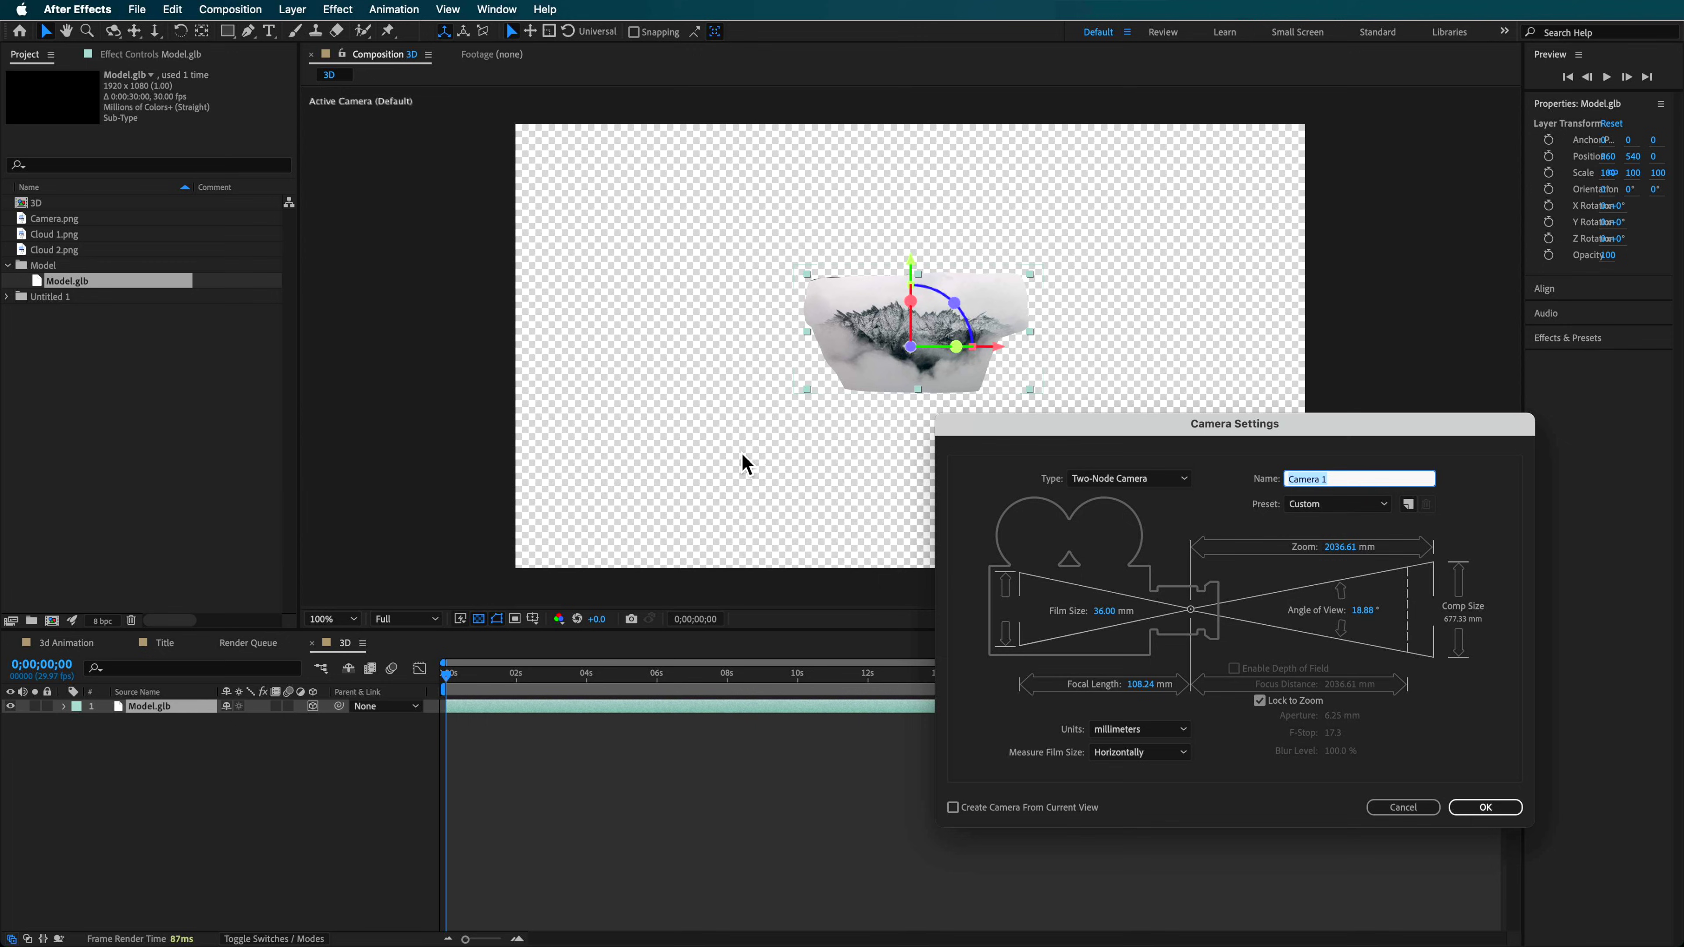
left_click_drag(1260, 442, 665, 285)
left_click(708, 338)
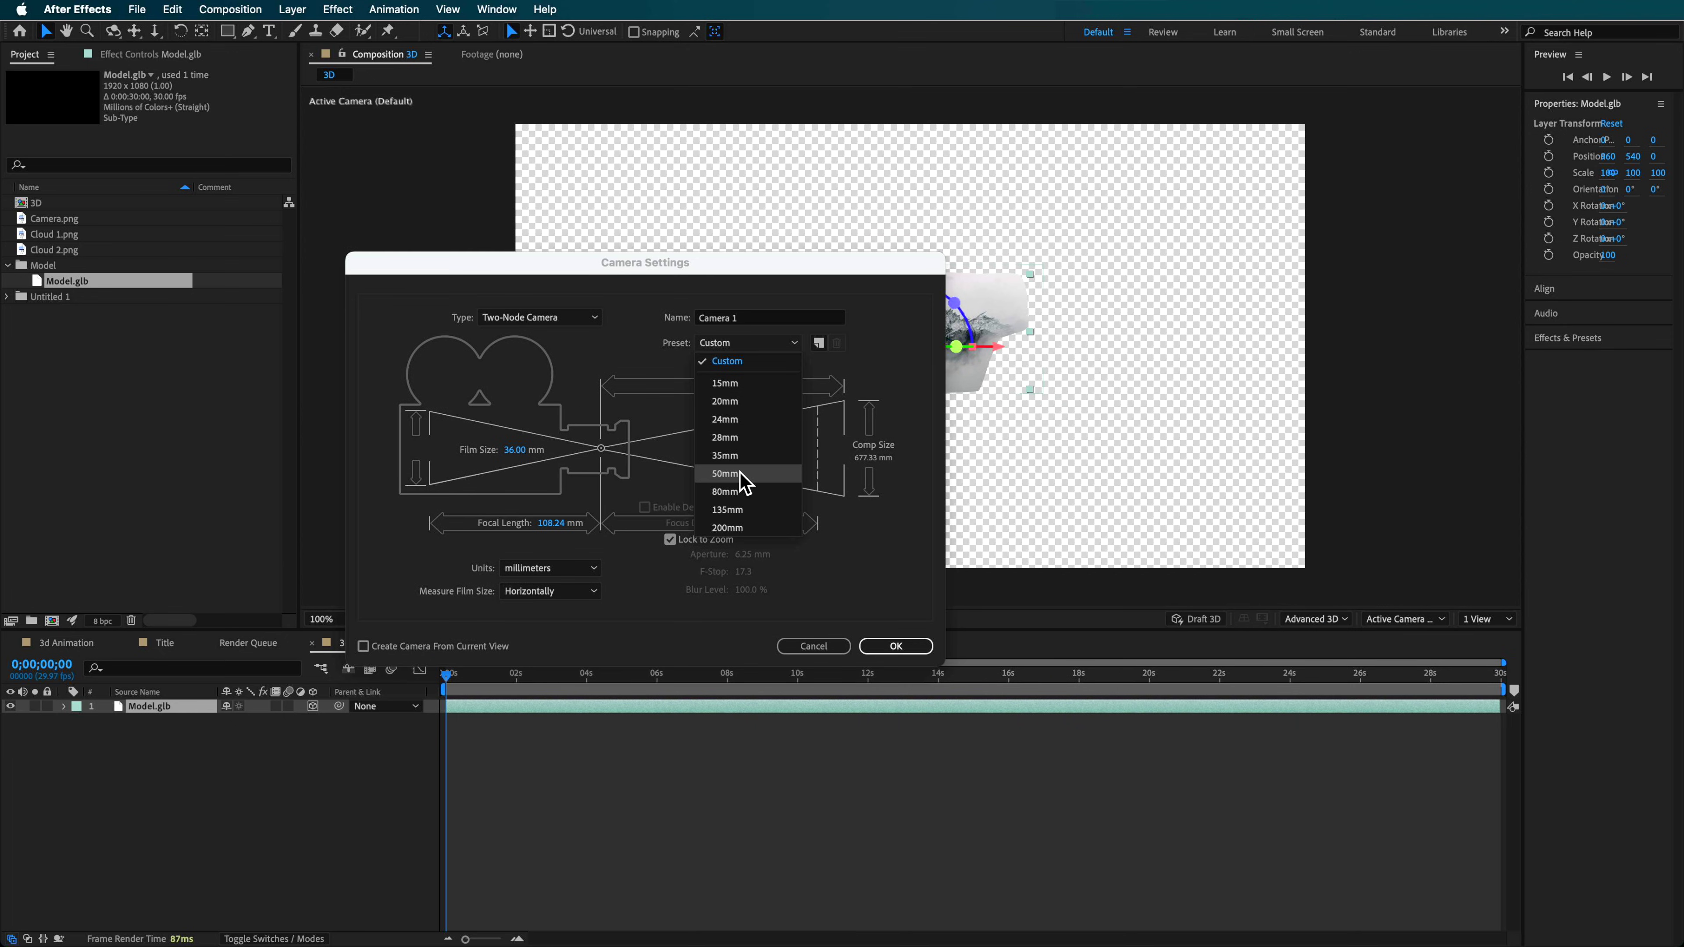
left_click(707, 455)
left_click(895, 646)
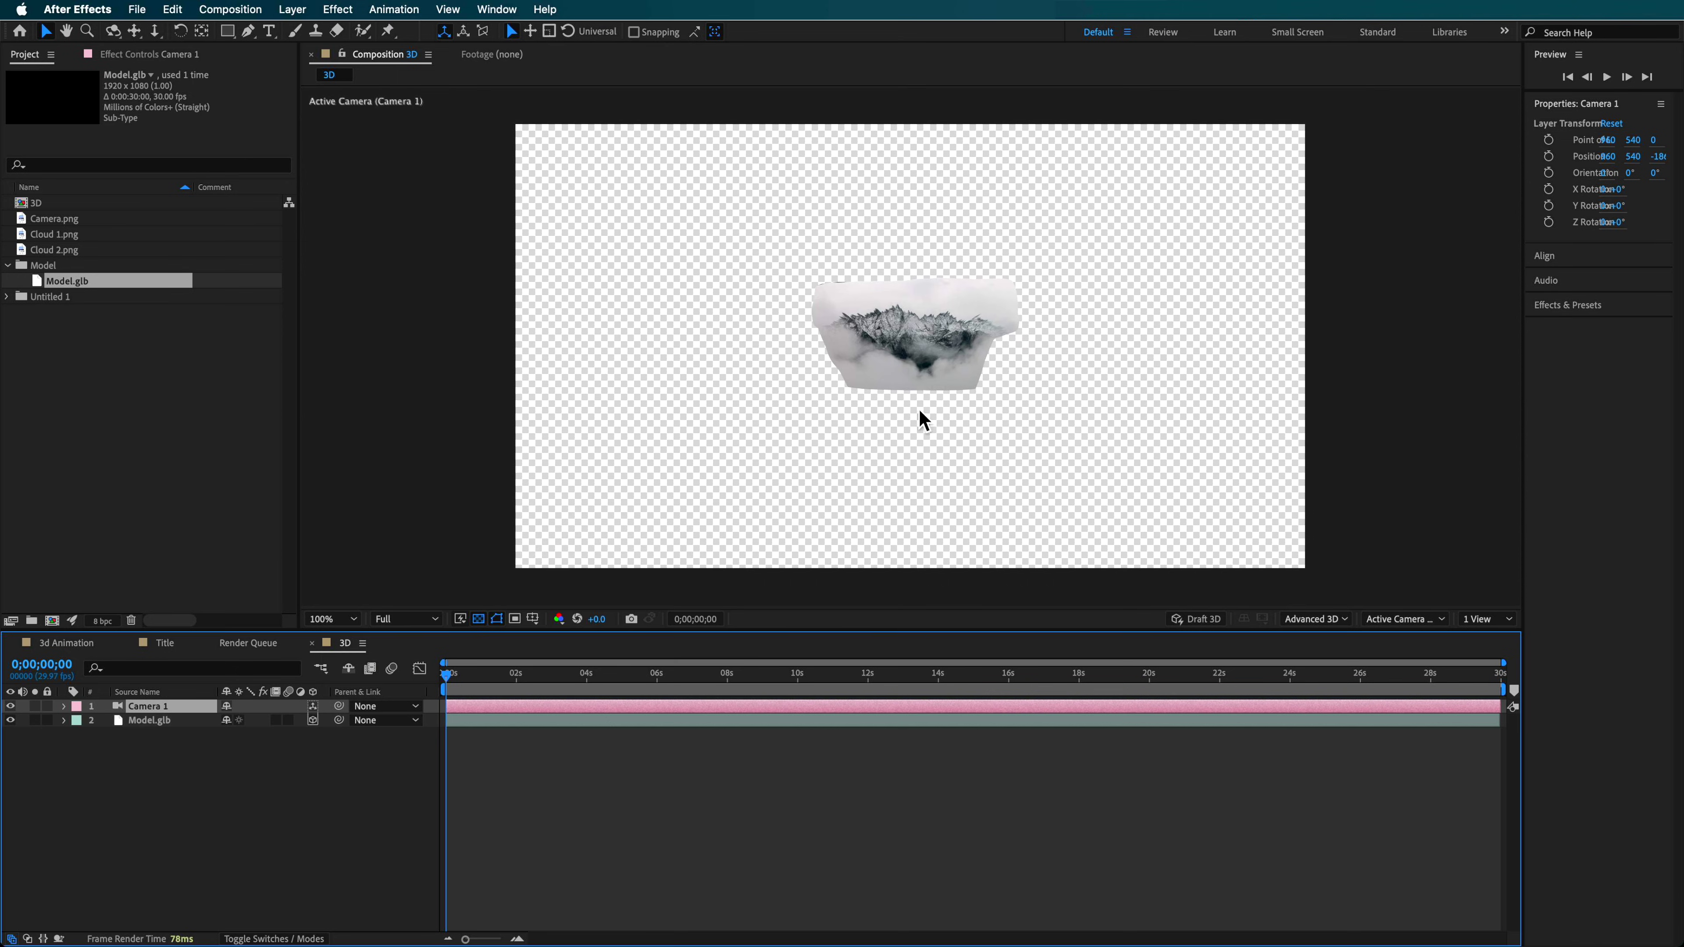
Dolly Camera 1 toward the model until the mountain fills most of the frame.
key("c")
key("c")
left_click_drag(903, 253, 857, 52)
left_click_drag(981, 339, 912, 108)
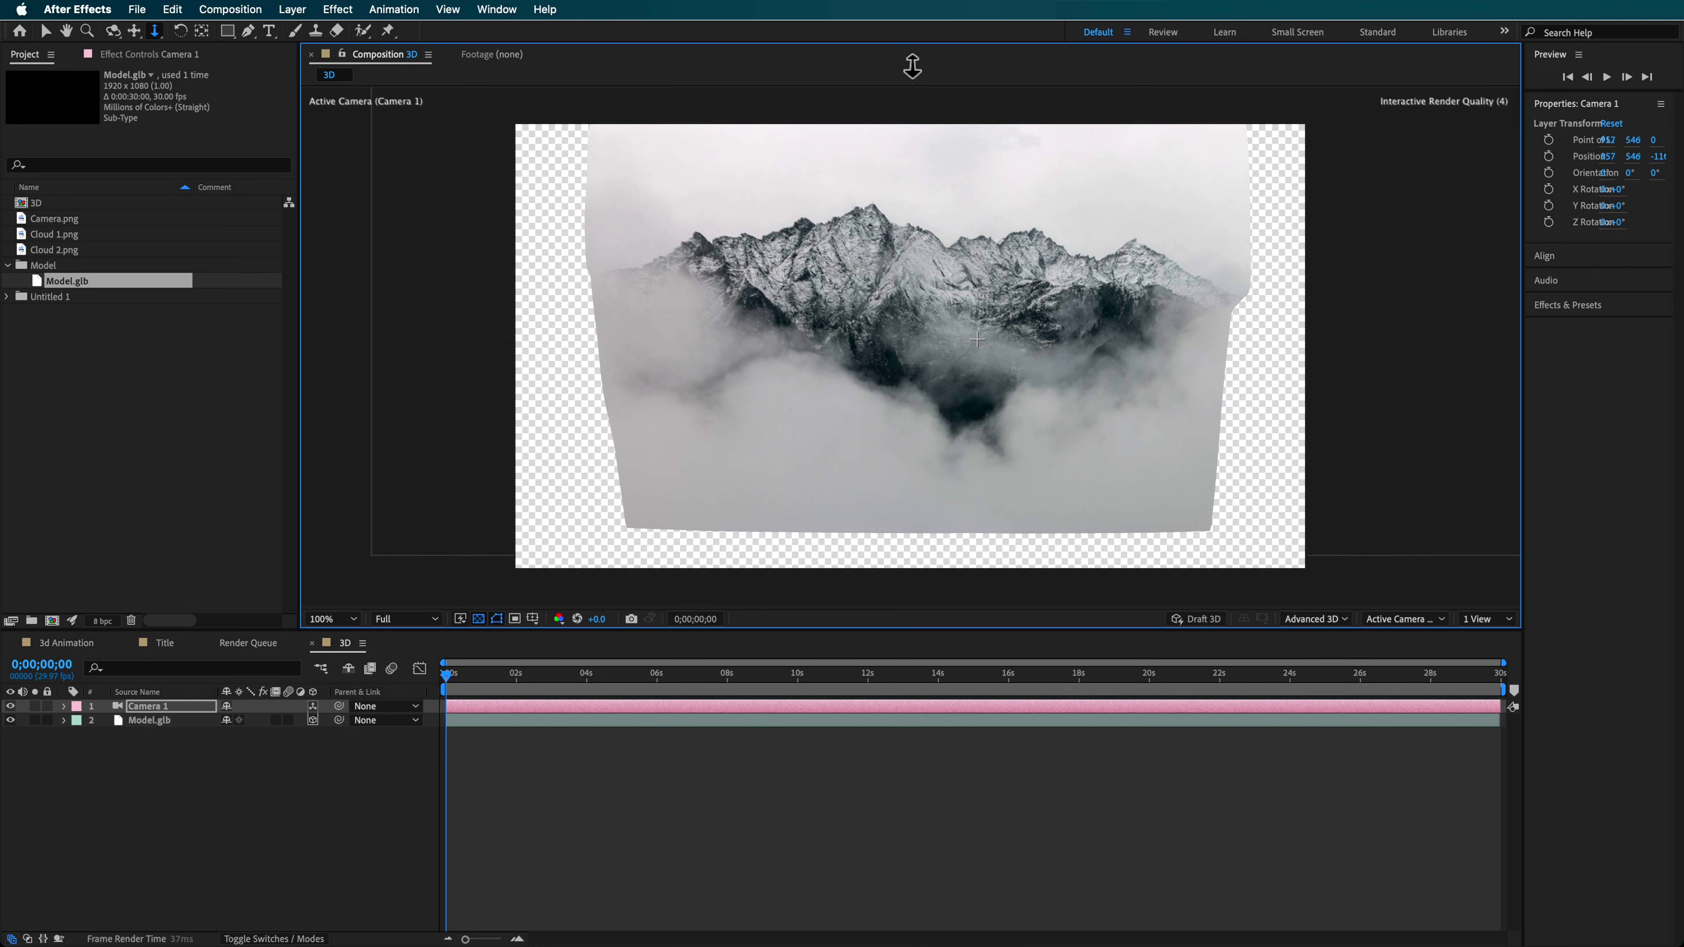
left_click_drag(908, 371, 914, 9)
Orbit Camera 1 to its opening angle and keyframe its Point of Interest and Position at 0;00;00;00.
key("c")
left_click_drag(932, 294, 886, 313)
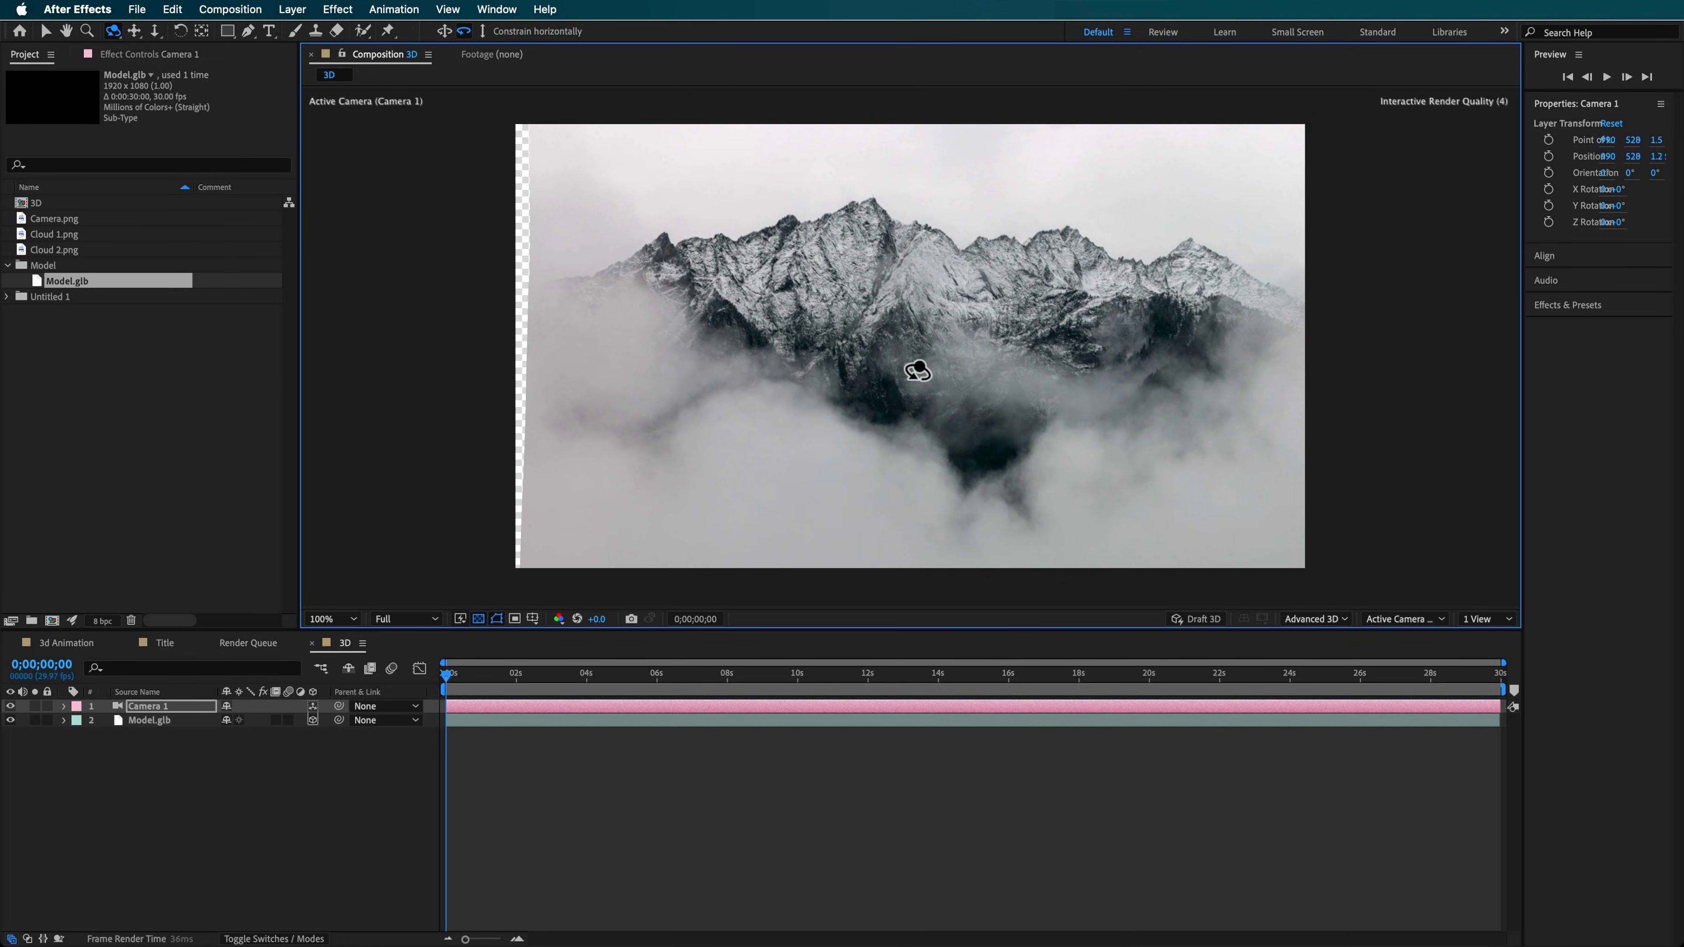
left_click_drag(918, 370, 915, 371)
left_click(64, 706)
left_click(79, 721)
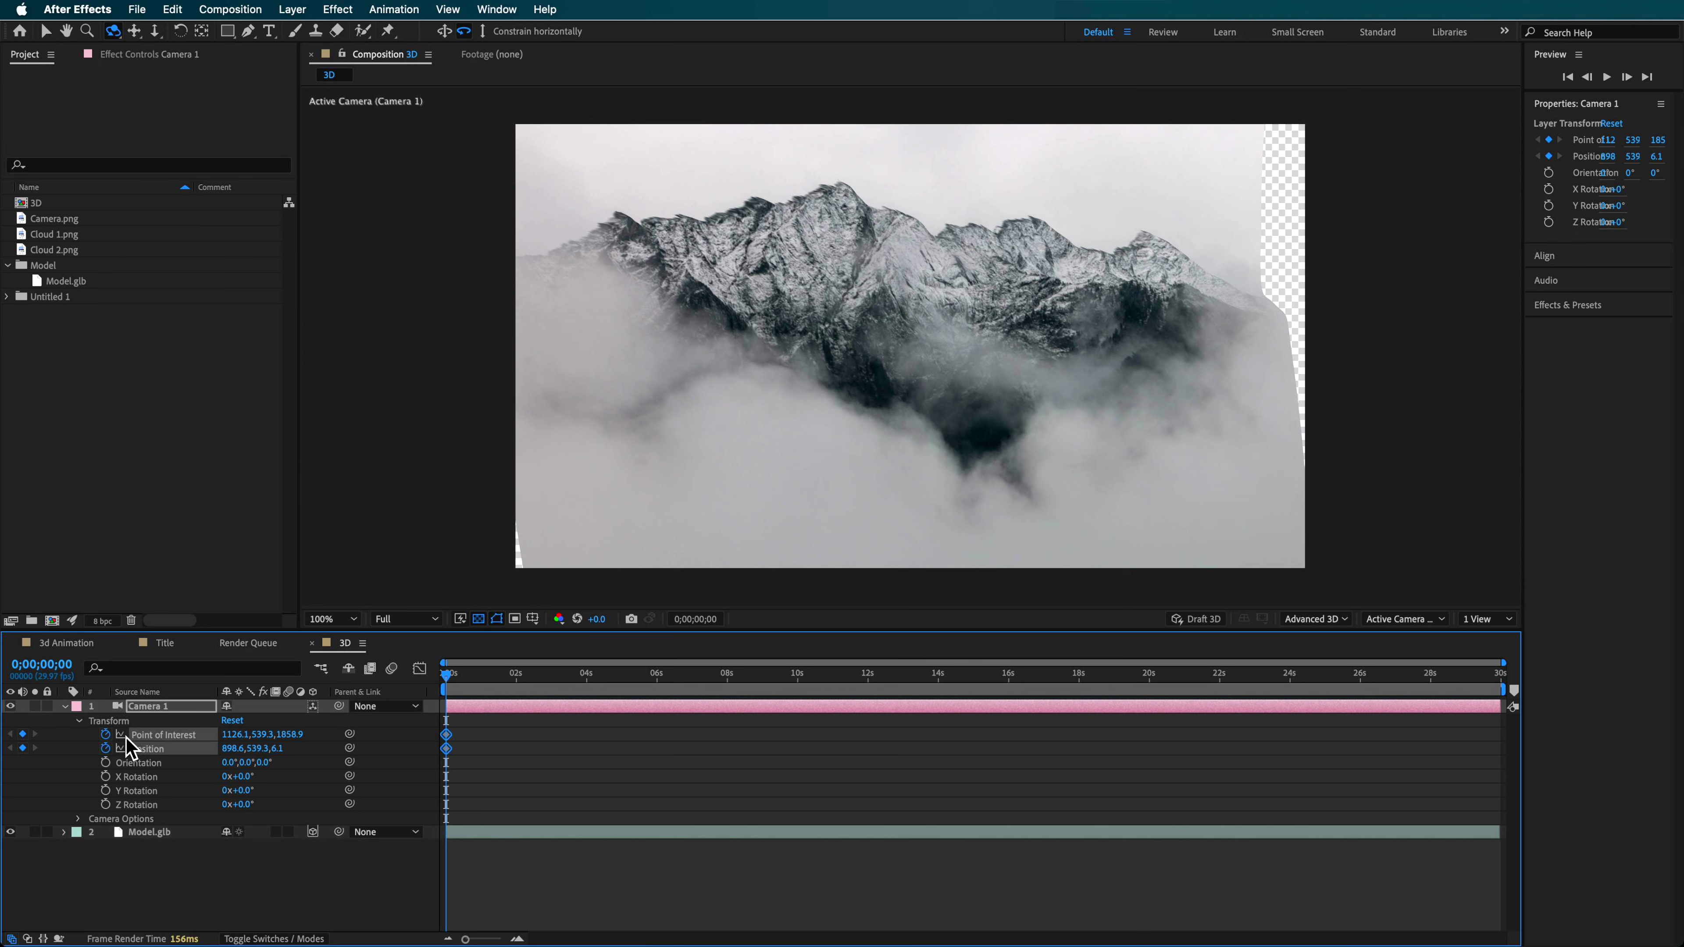
End the work area at 0;00;06;00 and trim the 3D composition to it.
left_click_drag(448, 673, 534, 674)
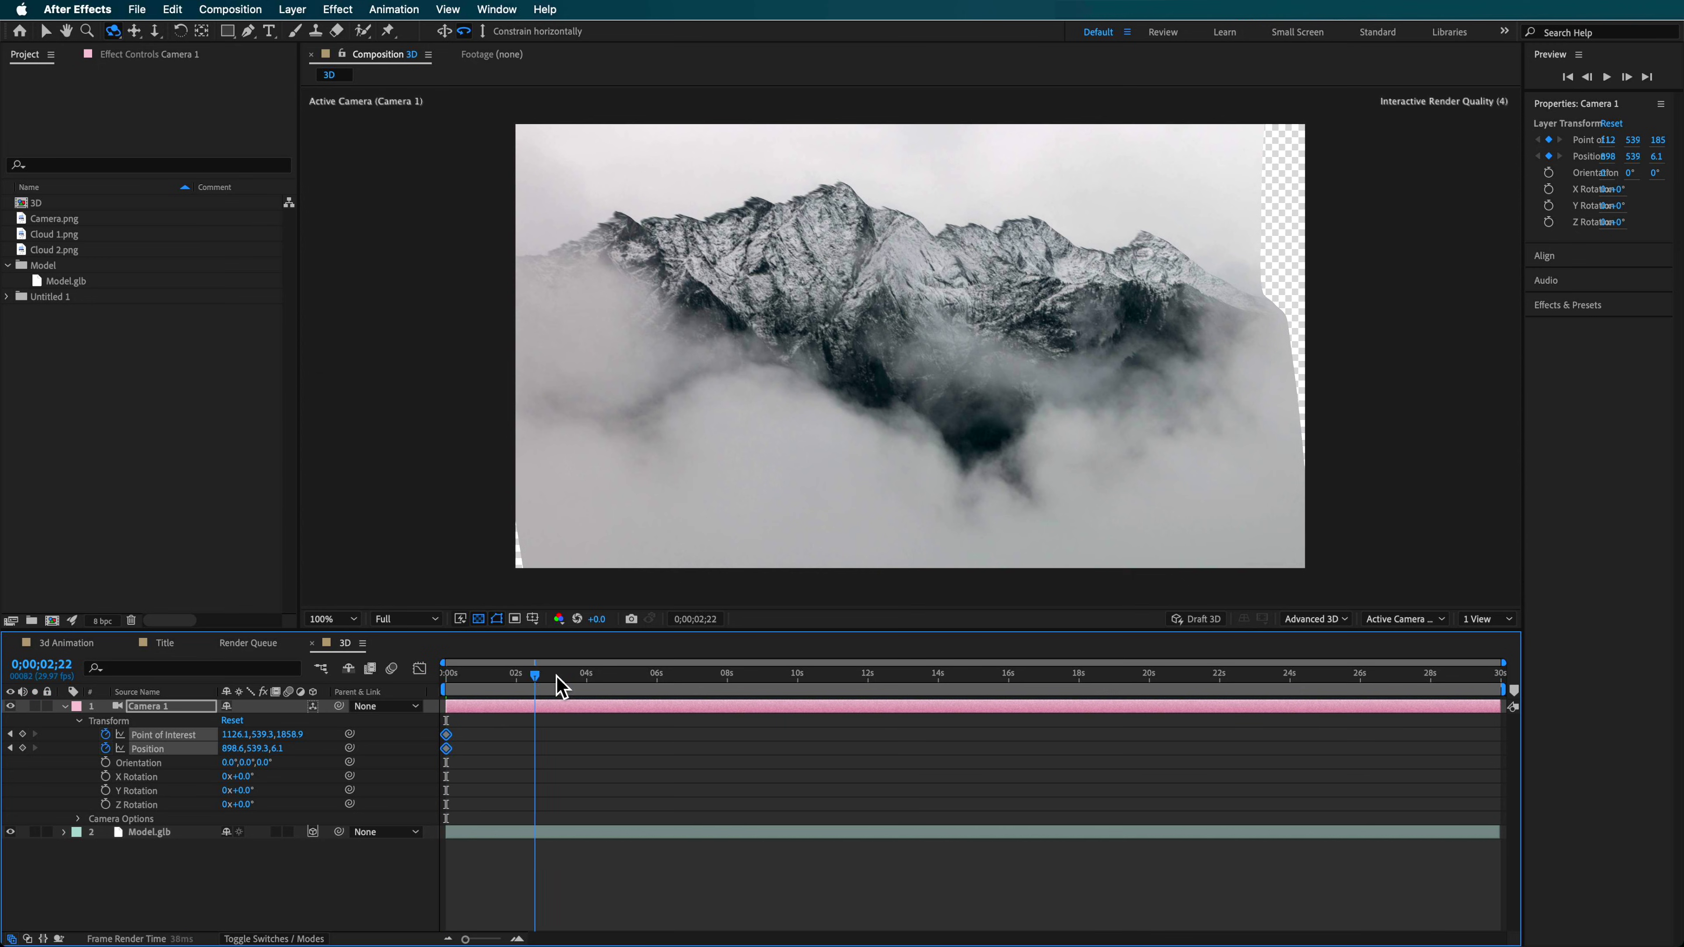
key("n")
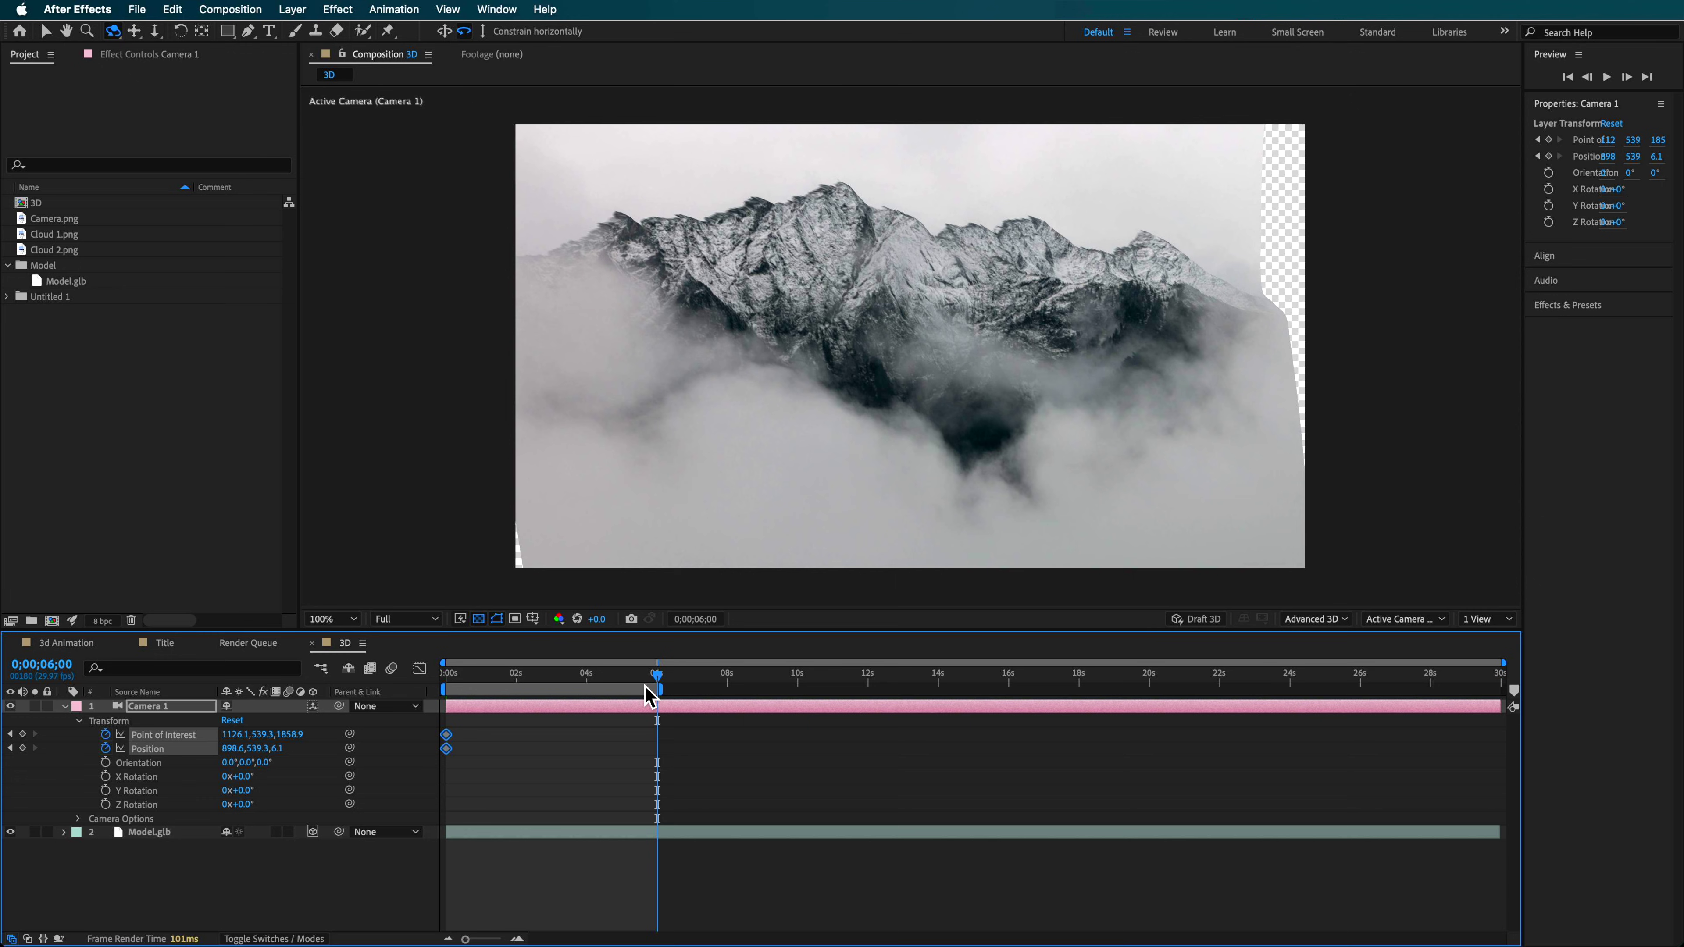
right_click(640, 691)
left_click(683, 738)
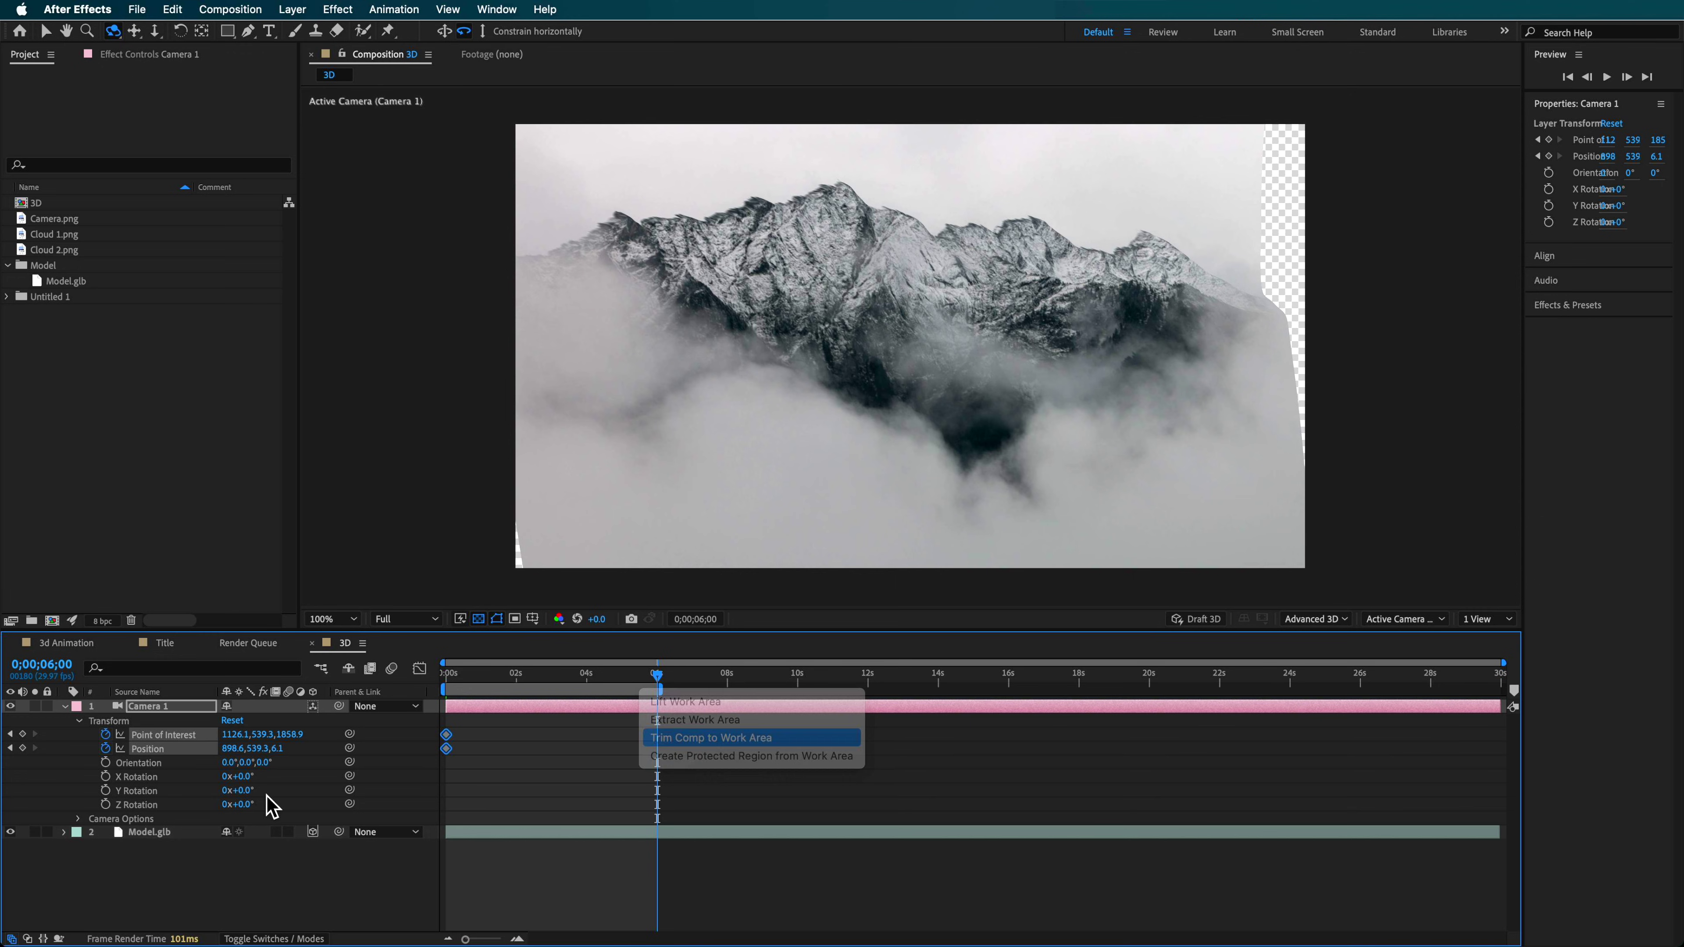
Pan, dolly and orbit Camera 1 at 0;00;06;00 to keyframe a different closing view, scrubbing through the timeline to check the move.
left_click_drag(1008, 331, 802, 264)
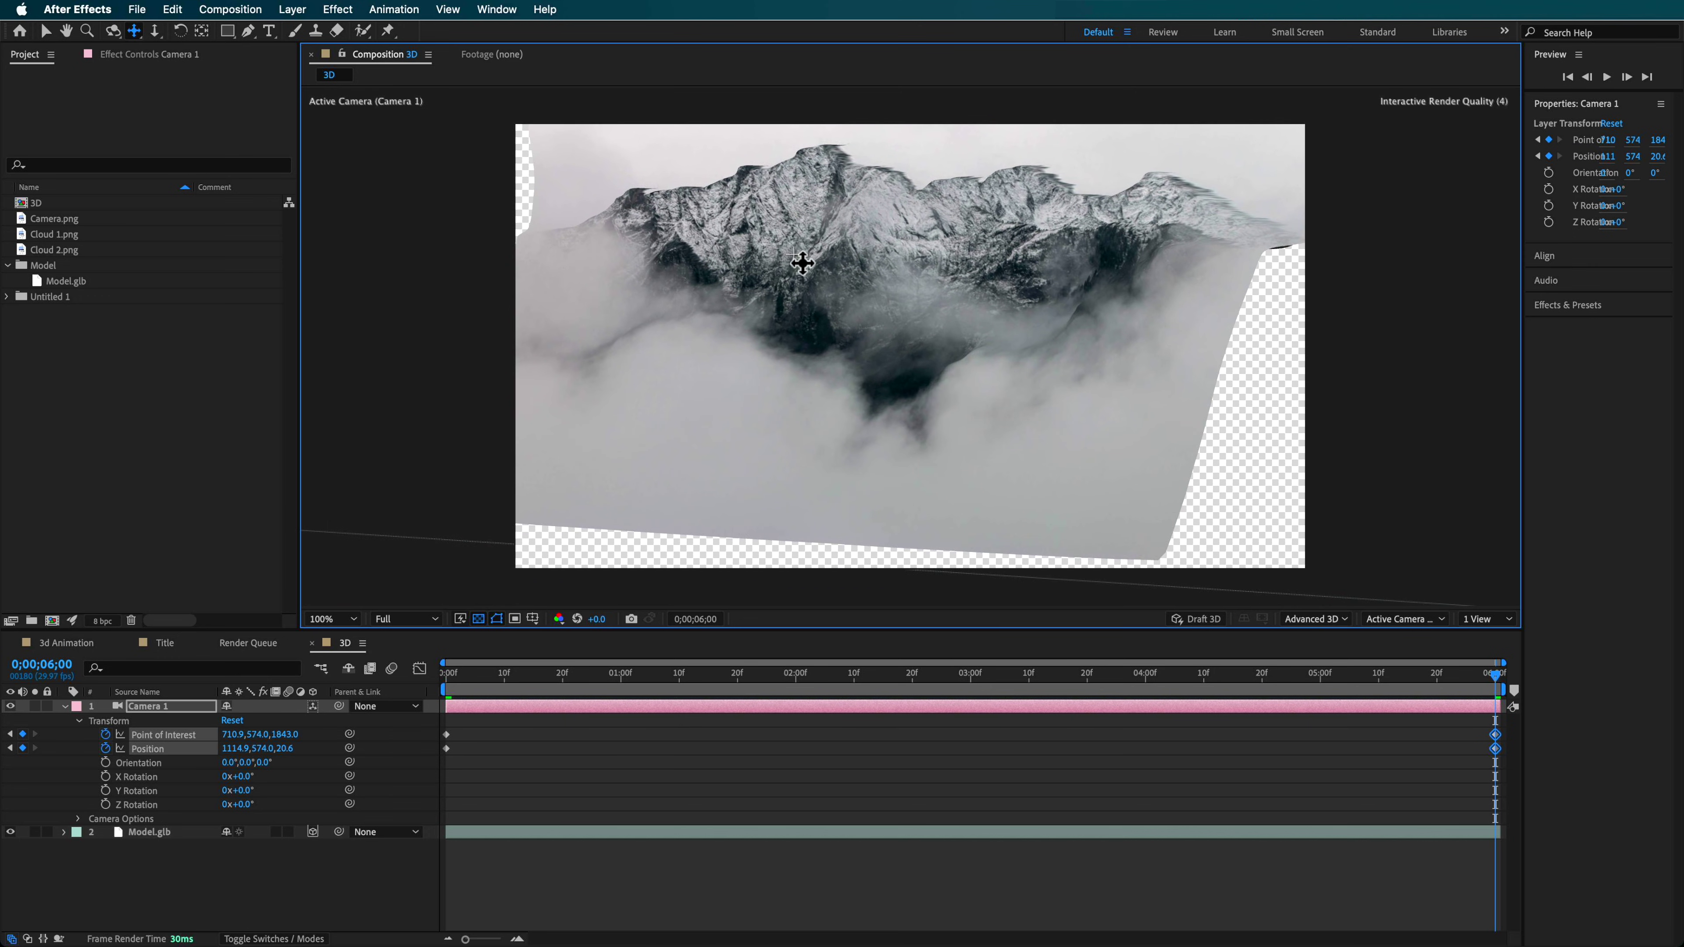
left_click_drag(899, 301, 897, 75)
left_click_drag(909, 204, 912, 310)
key("c")
key("c")
left_click_drag(449, 672, 1511, 750)
key("c")
left_click_drag(925, 342, 902, 295)
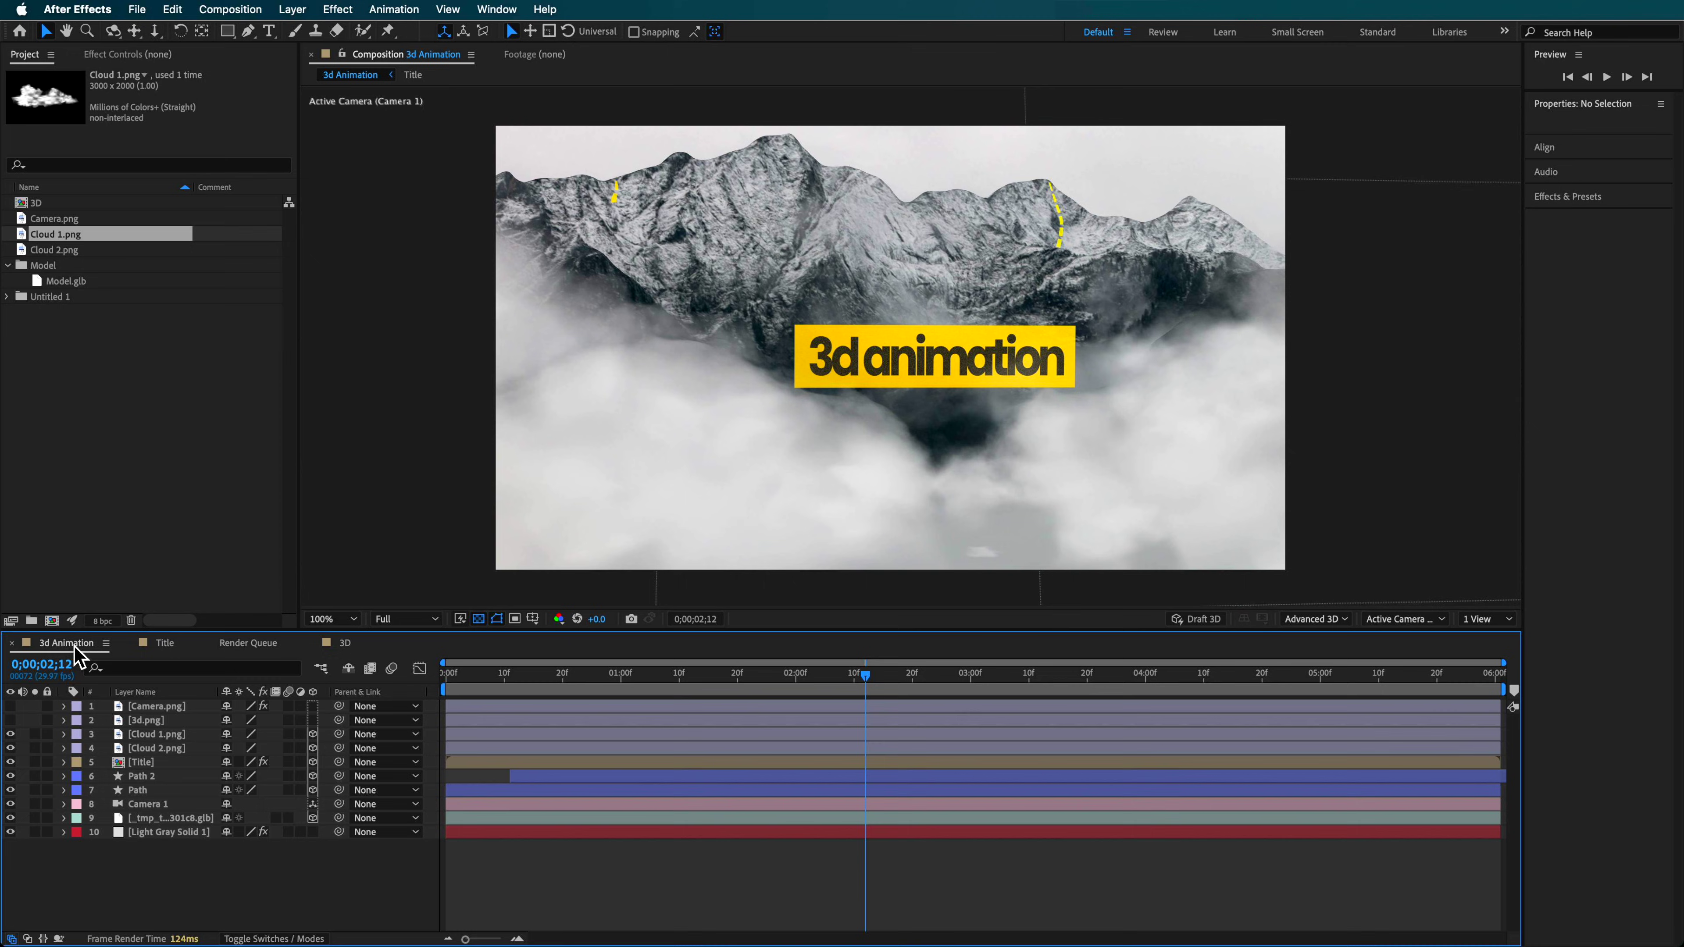
Create a new 1920x1080, 29.97 fps composition named Title.
left_click_drag(768, 681, 557, 720)
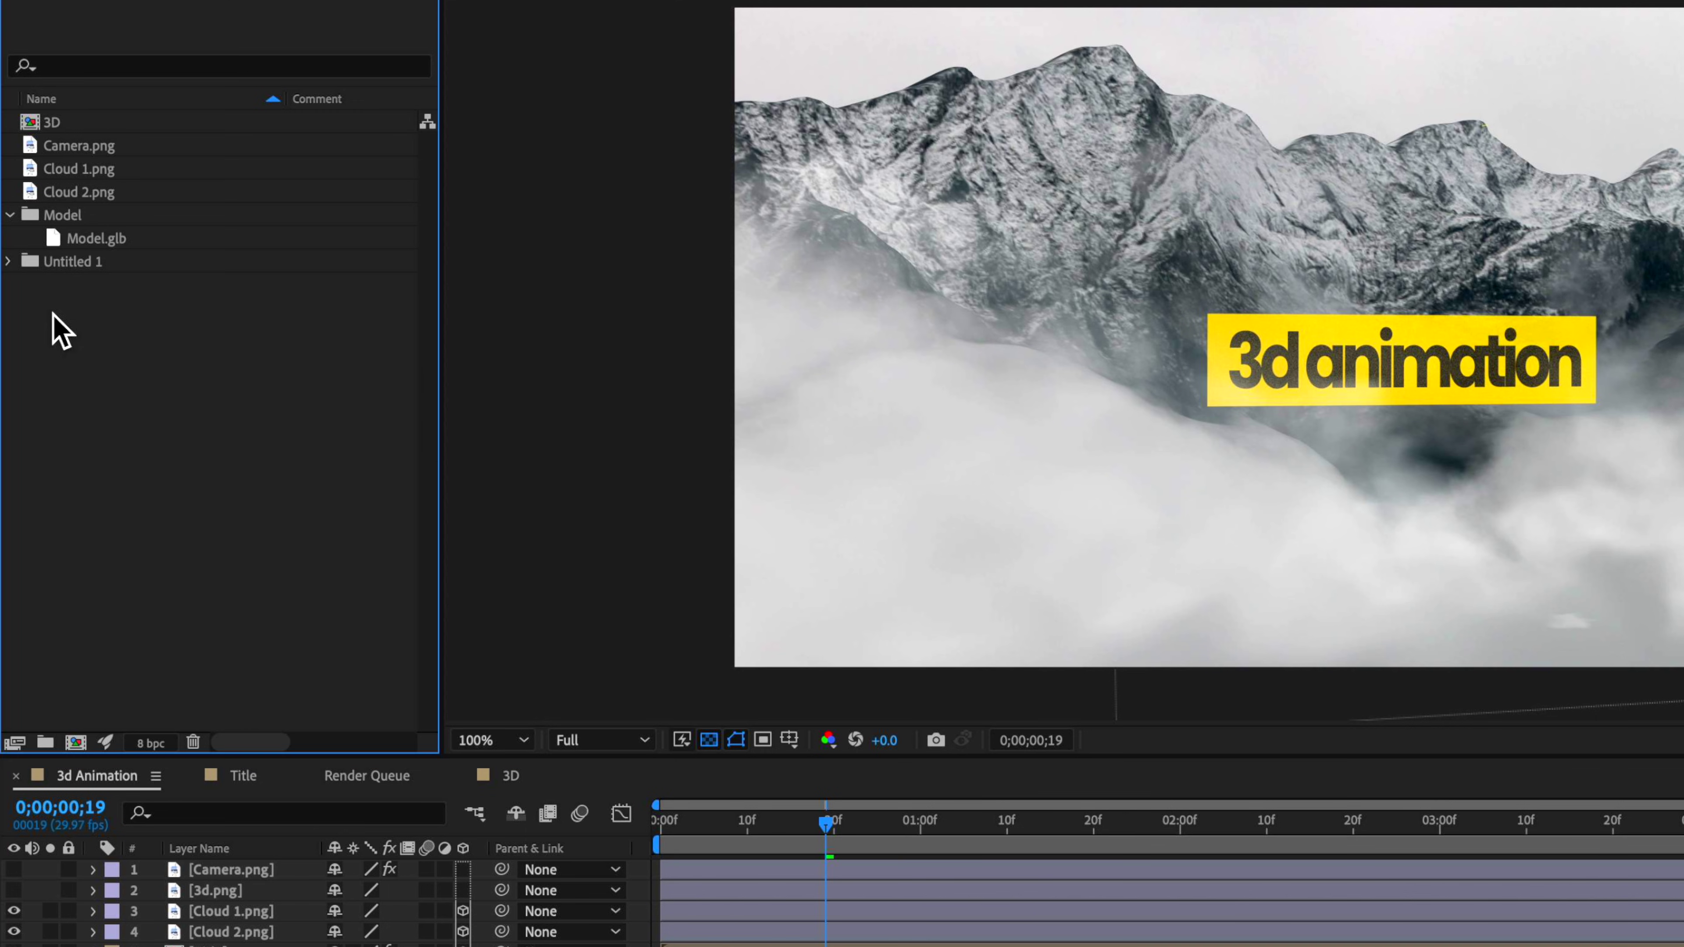
right_click(87, 334)
left_click(116, 344)
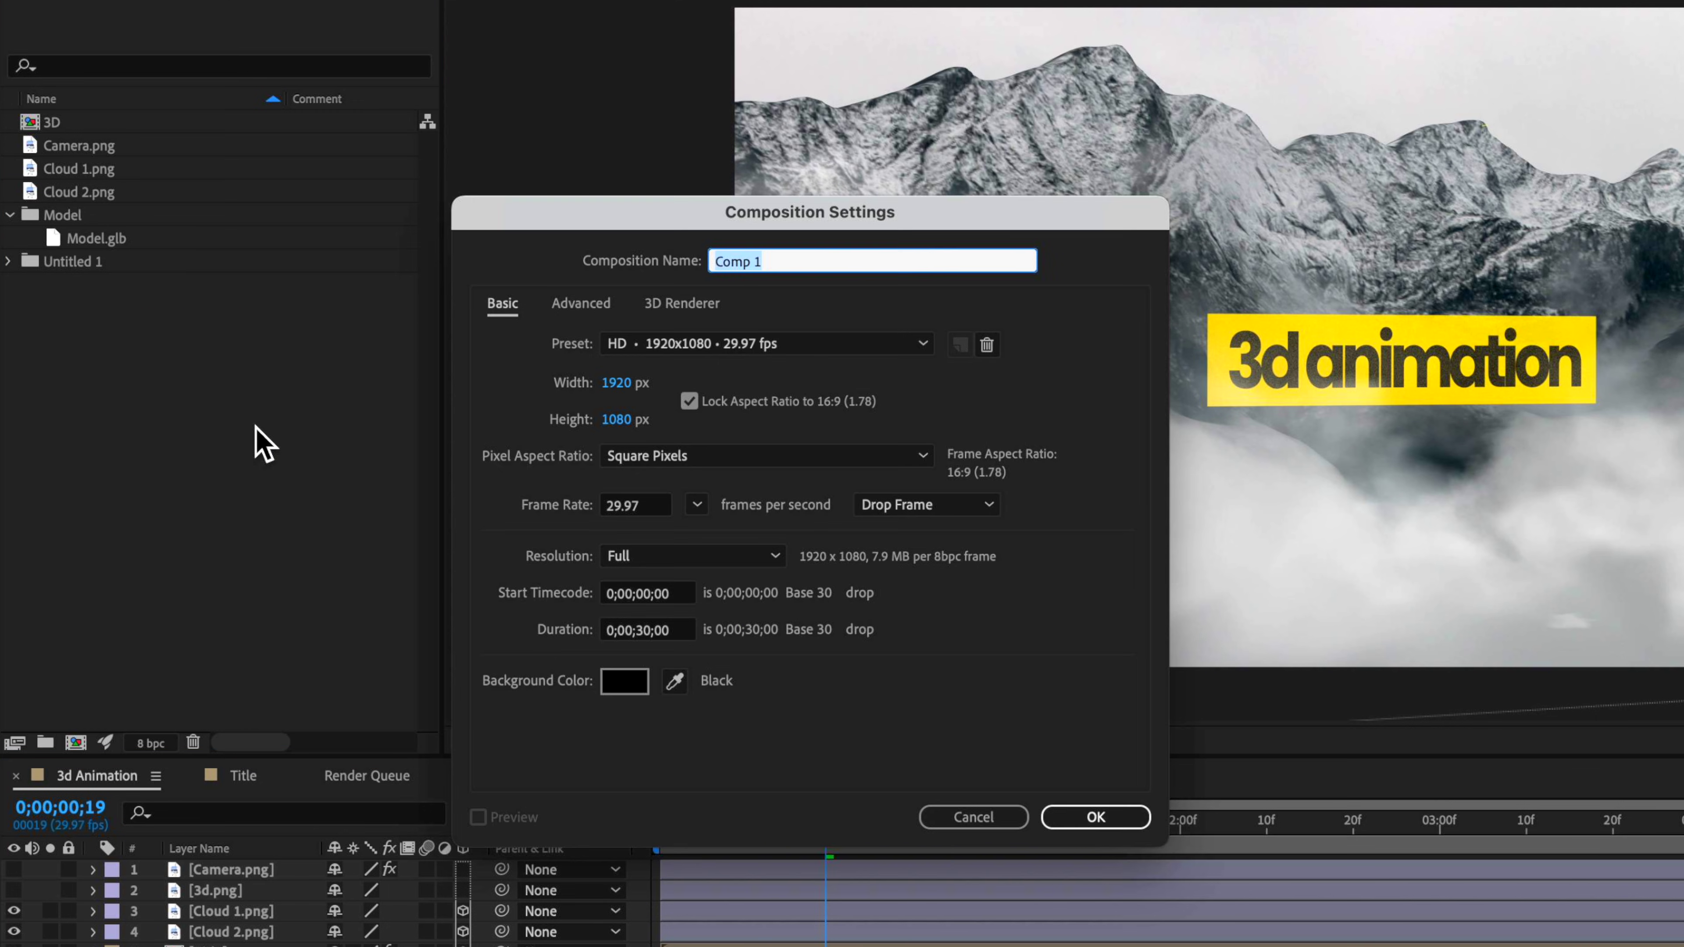
type("Tit")
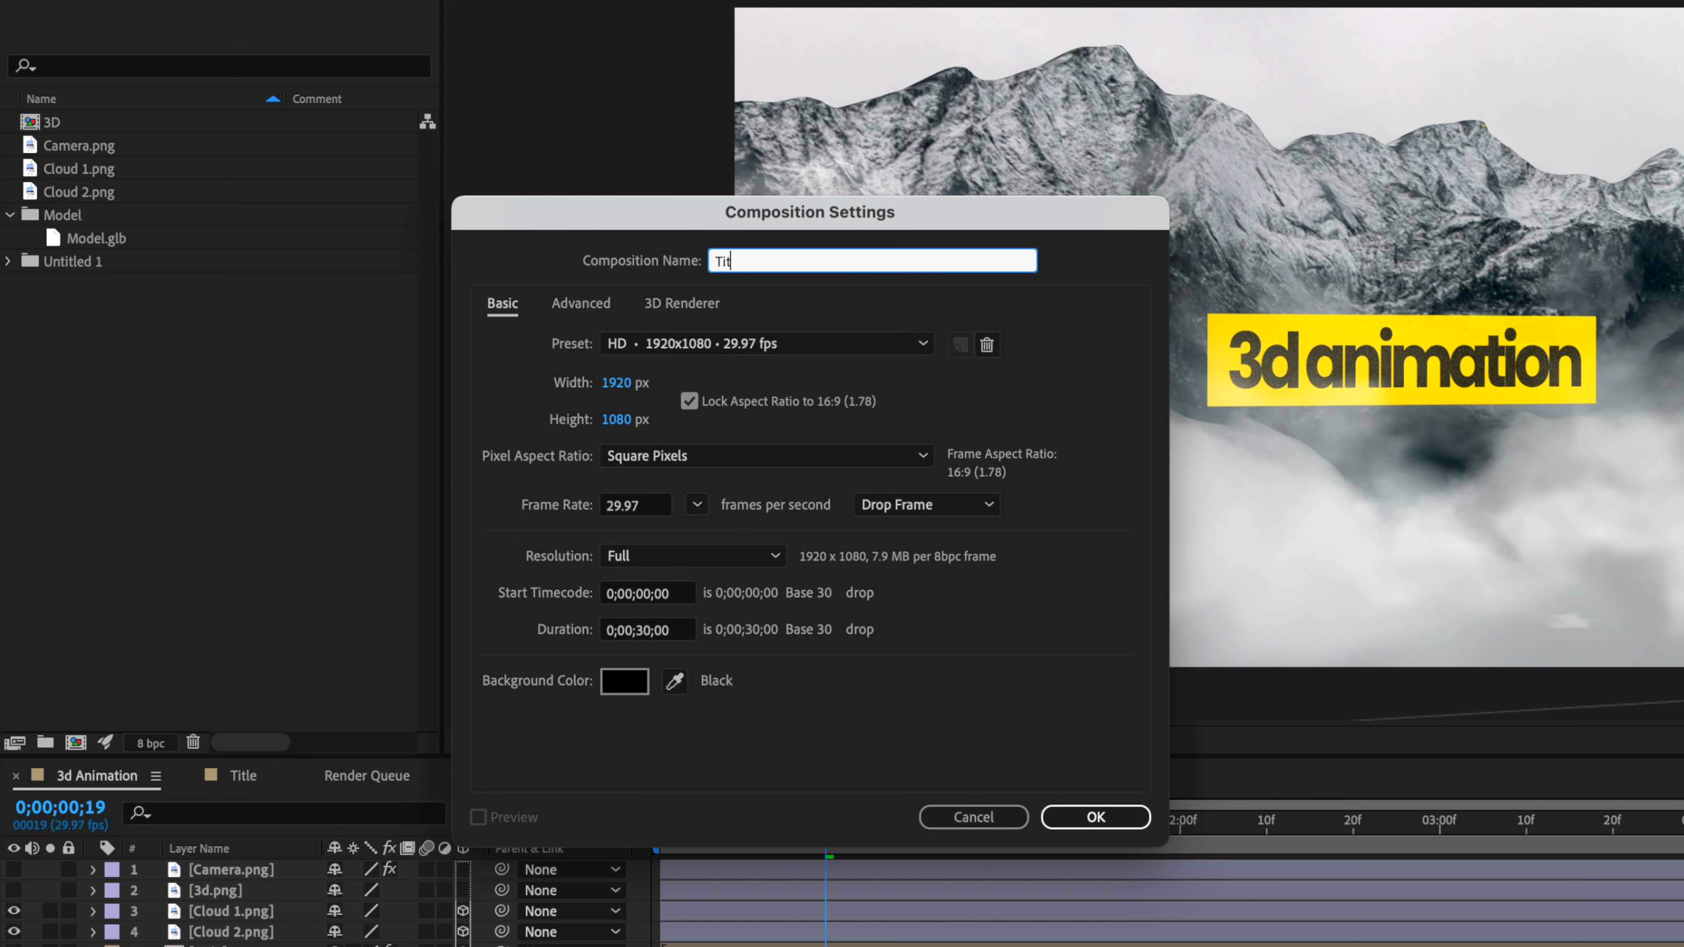
type("le")
key("Return")
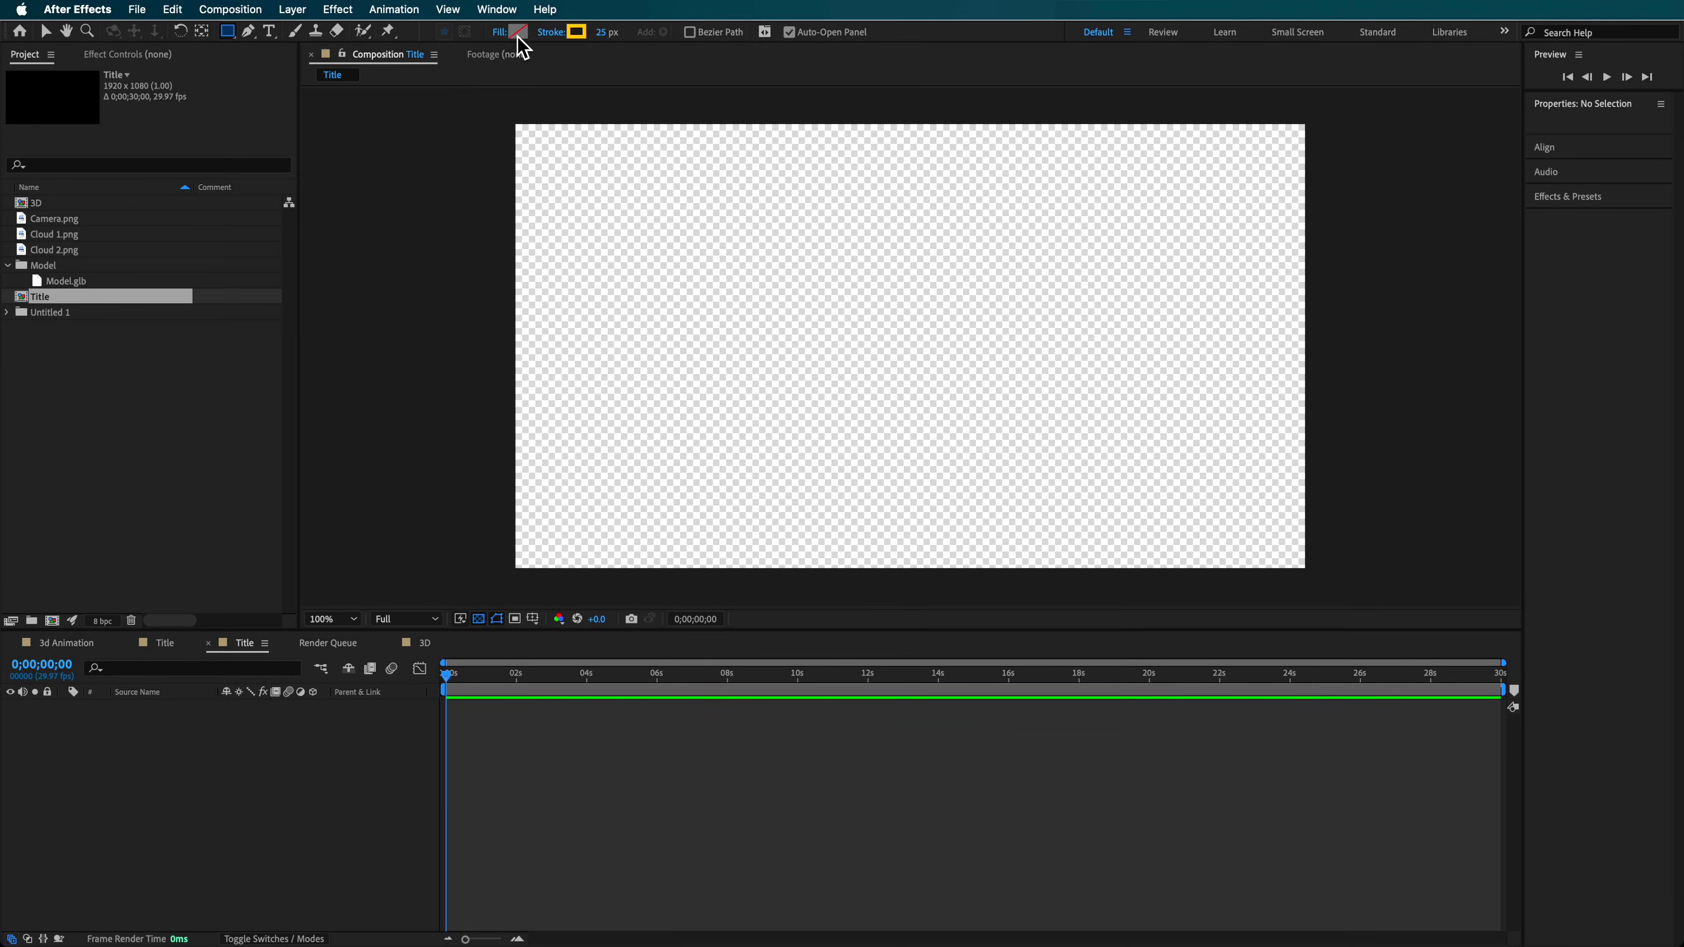
Add a yellow FFCD00 rectangle with a 0 px stroke and place it near the centre of the Title composition.
left_click(518, 33)
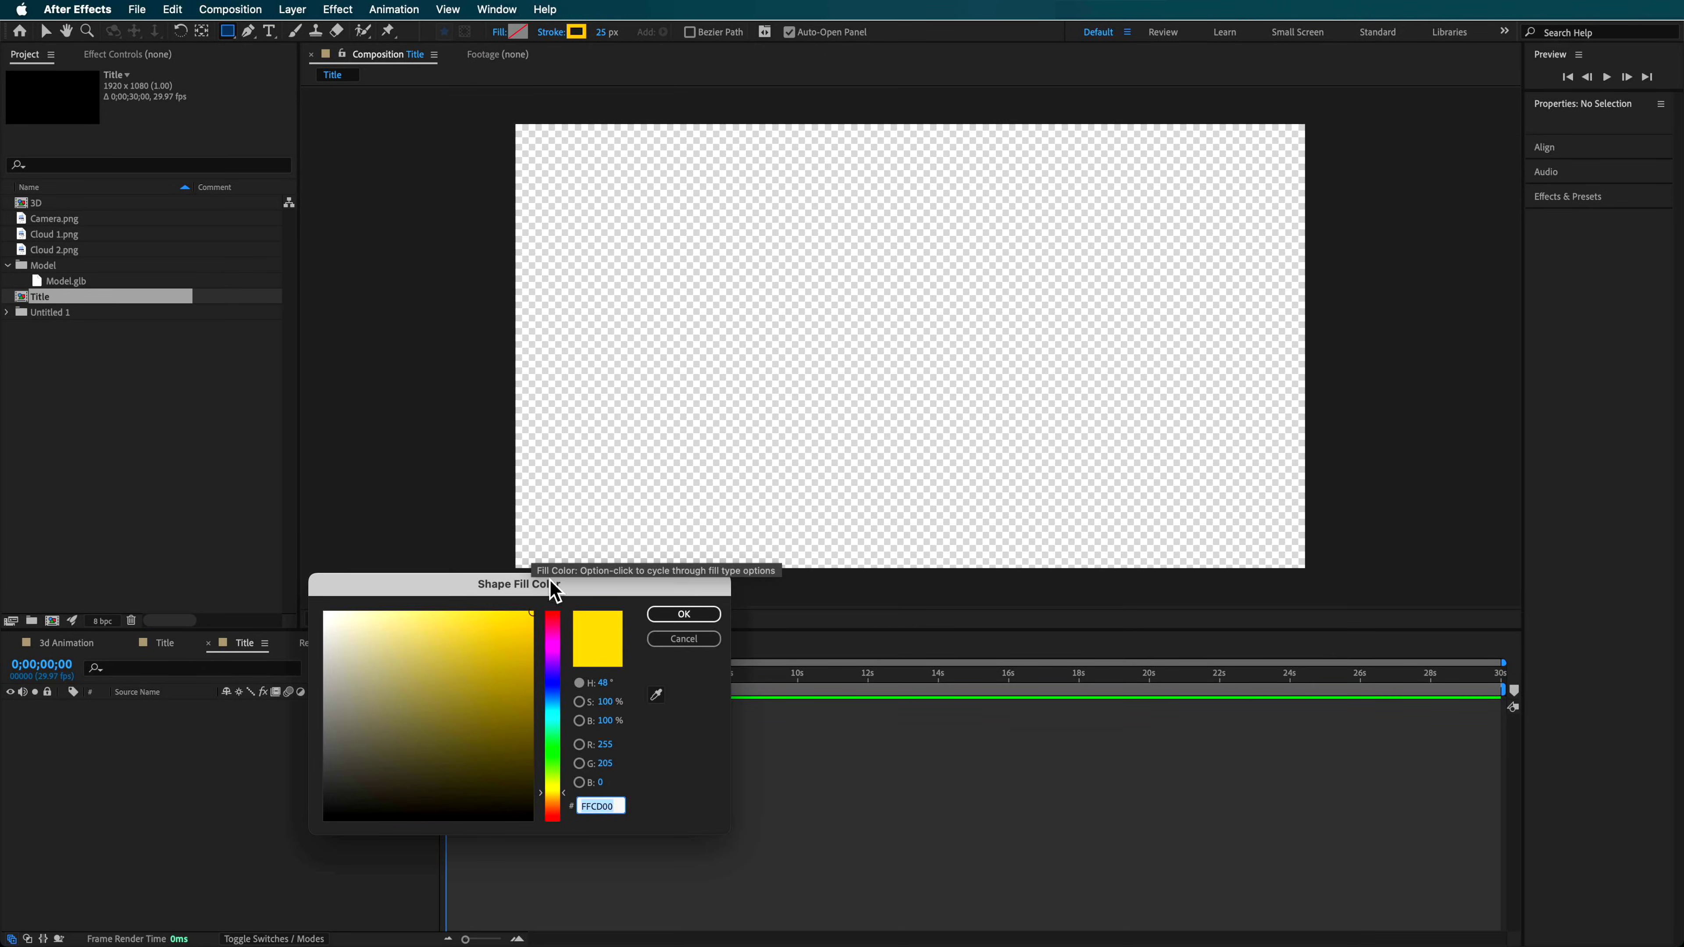
left_click(684, 615)
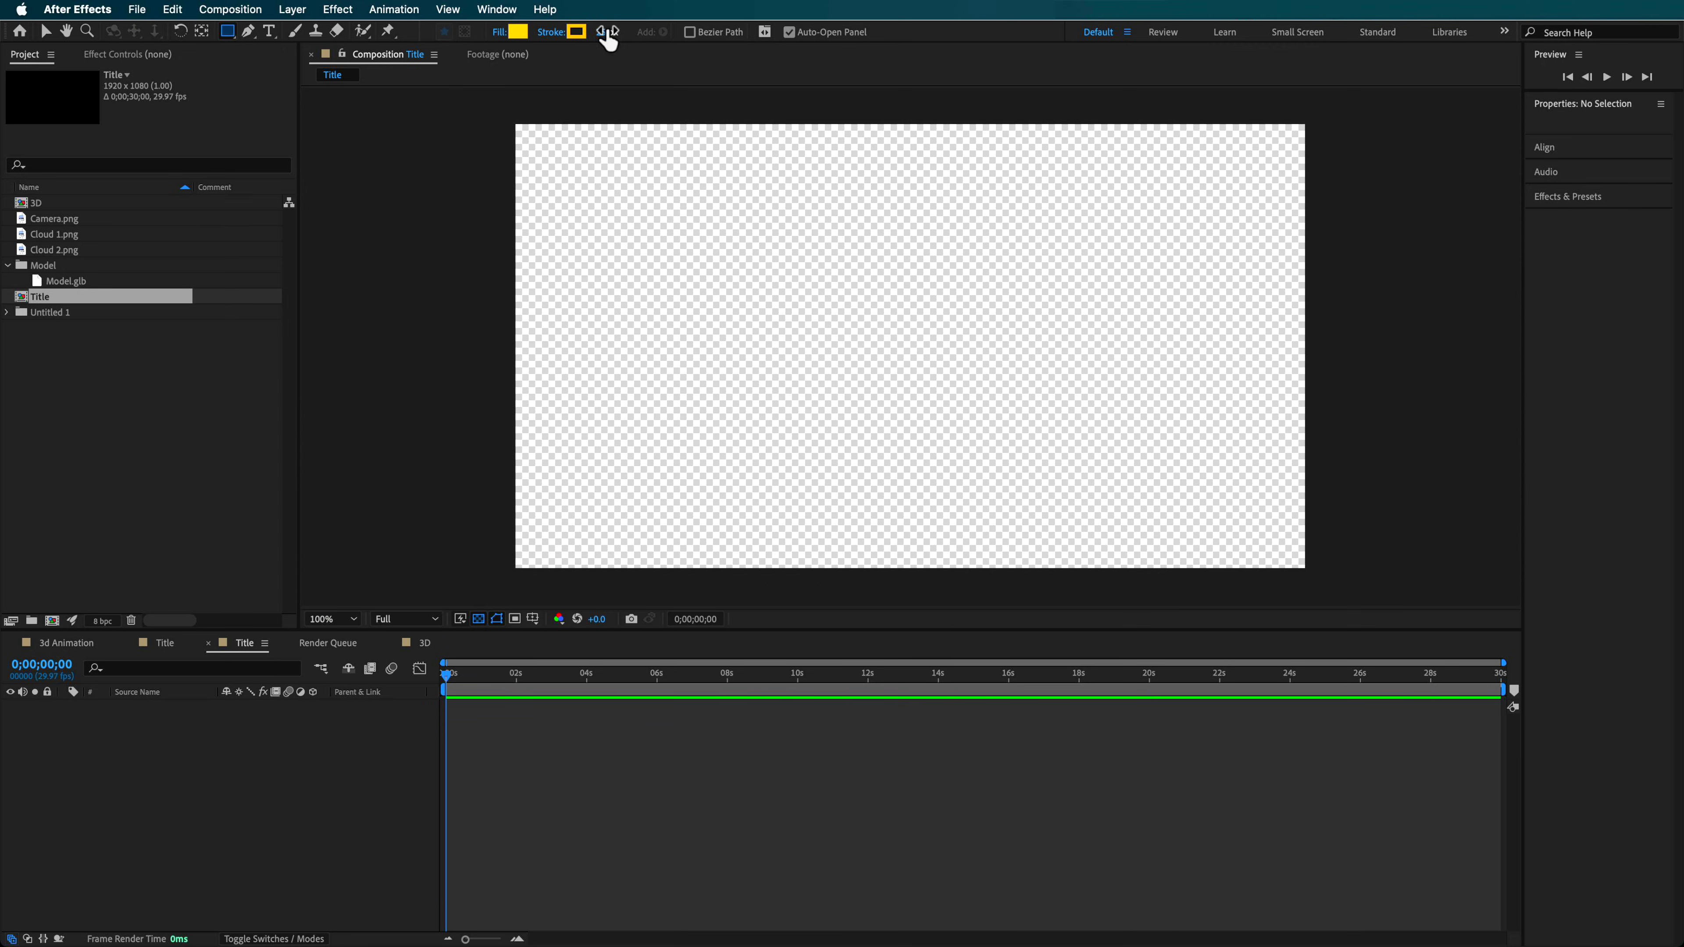
left_click_drag(705, 266, 1252, 353)
key("v")
left_click_drag(1049, 297, 1001, 321)
left_click(176, 843)
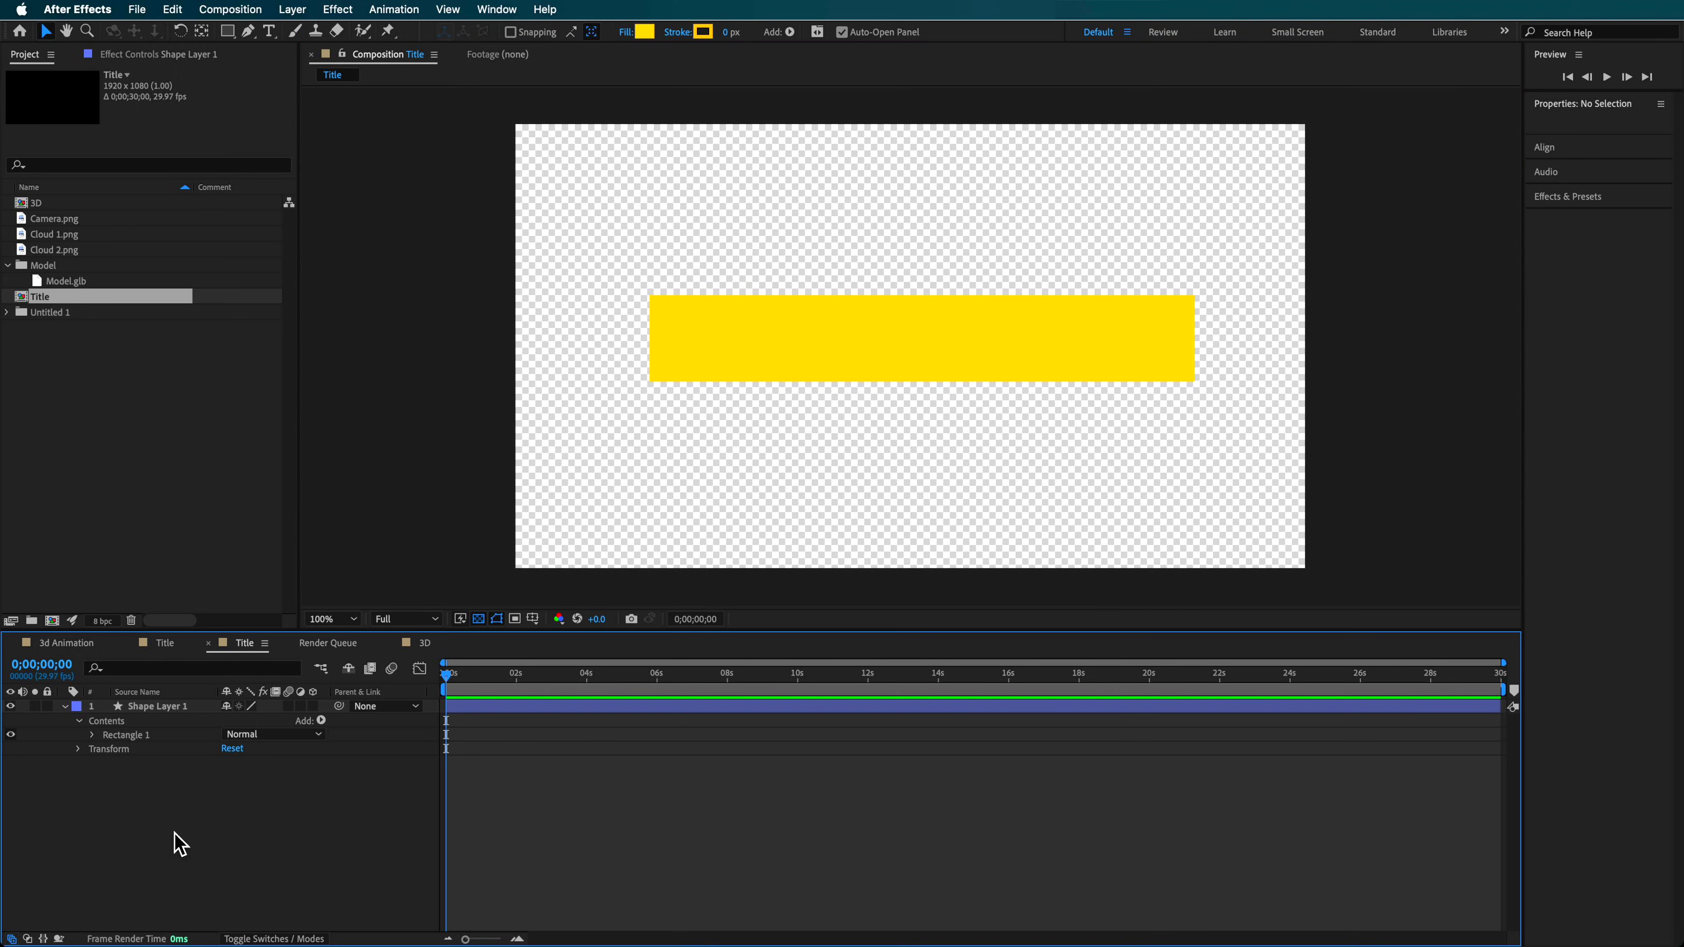
Create a text layer reading "3d animation" above the yellow rectangle.
right_click(156, 799)
mouse_move(199, 736)
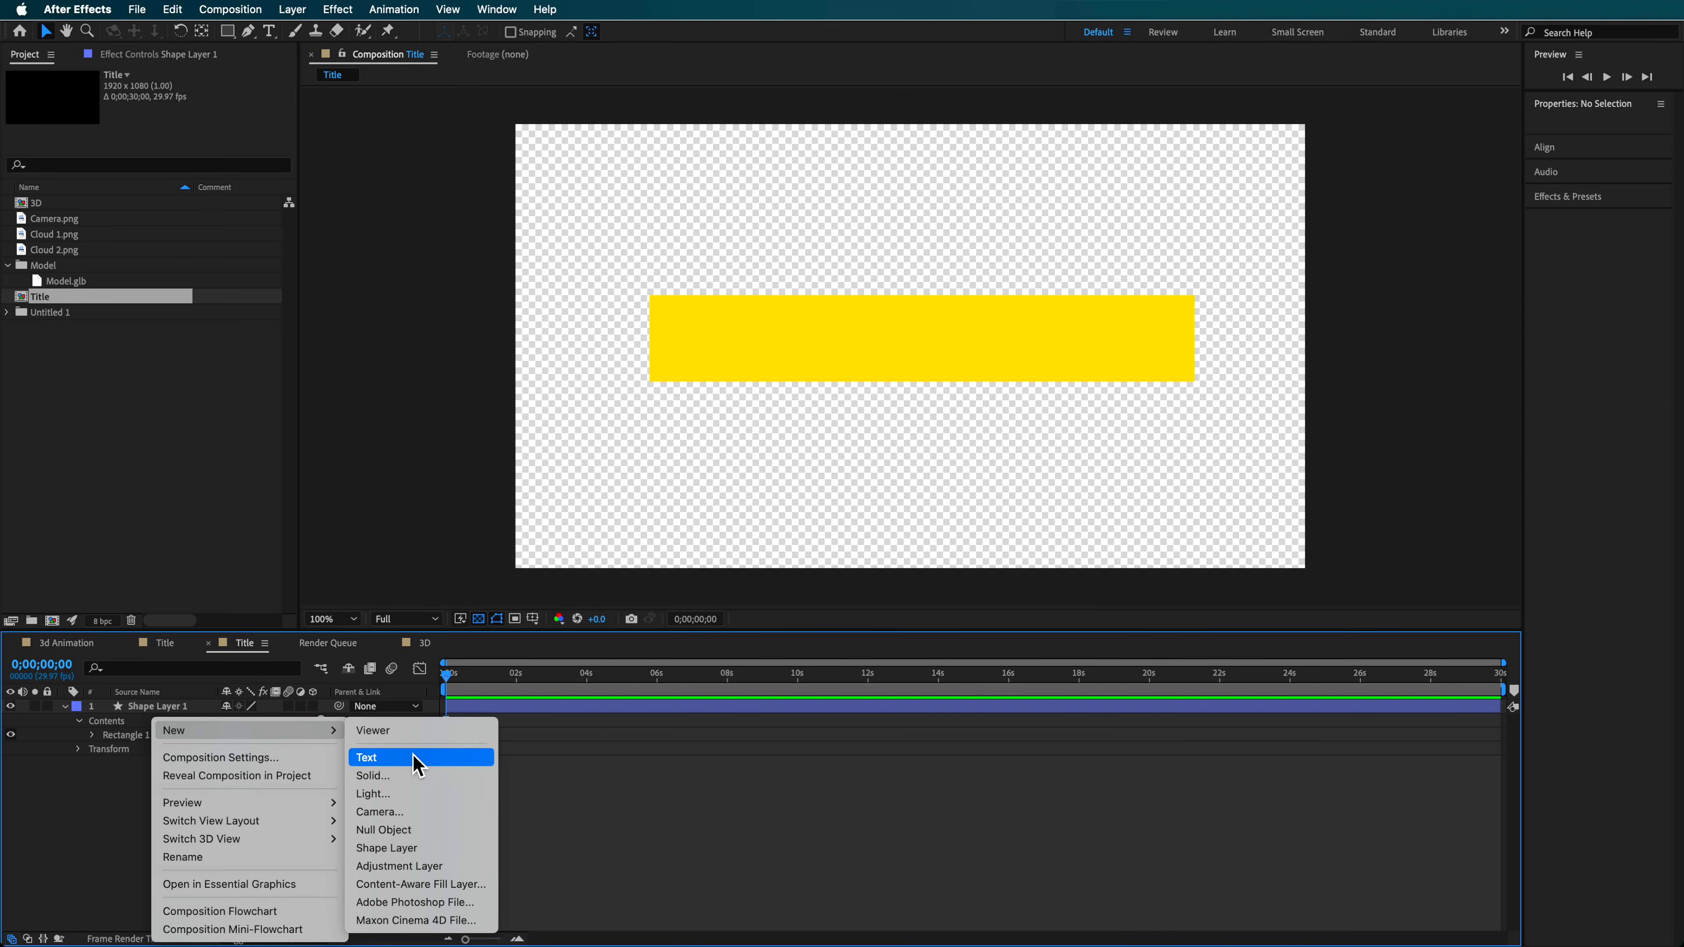
left_click(403, 757)
type("3d animation")
key("Escape")
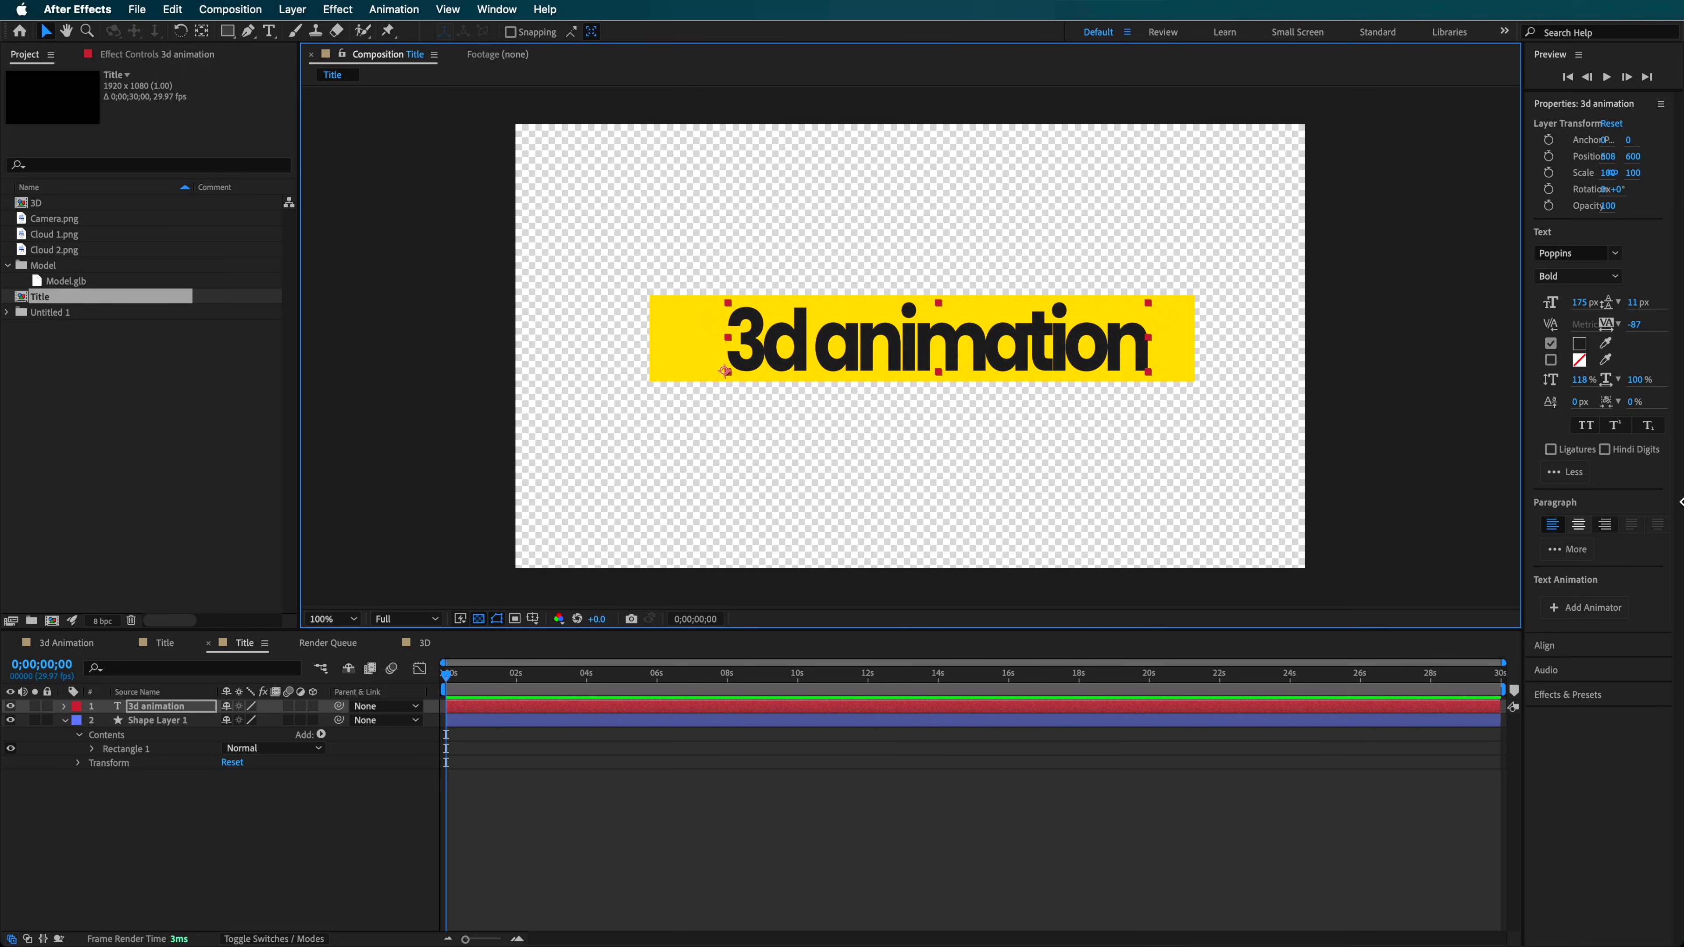
Nudge the text into place on the yellow rectangle and narrow the rectangle to fit around the words.
left_click_drag(855, 364, 848, 365)
left_click(679, 362)
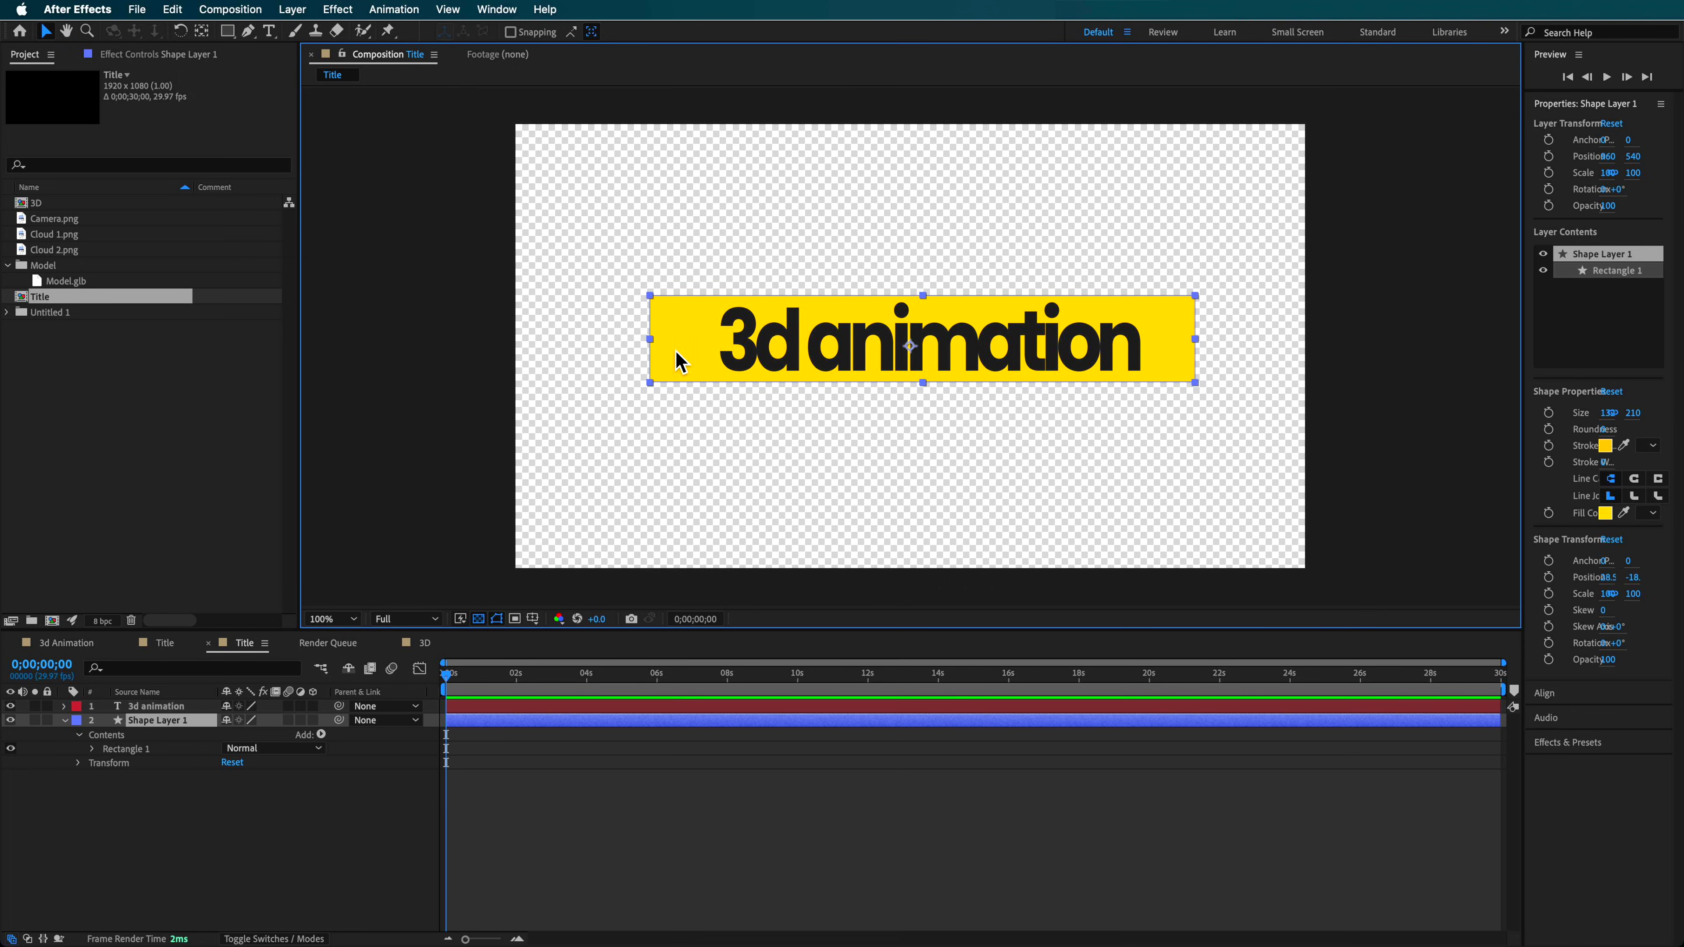
left_click_drag(649, 341, 689, 343)
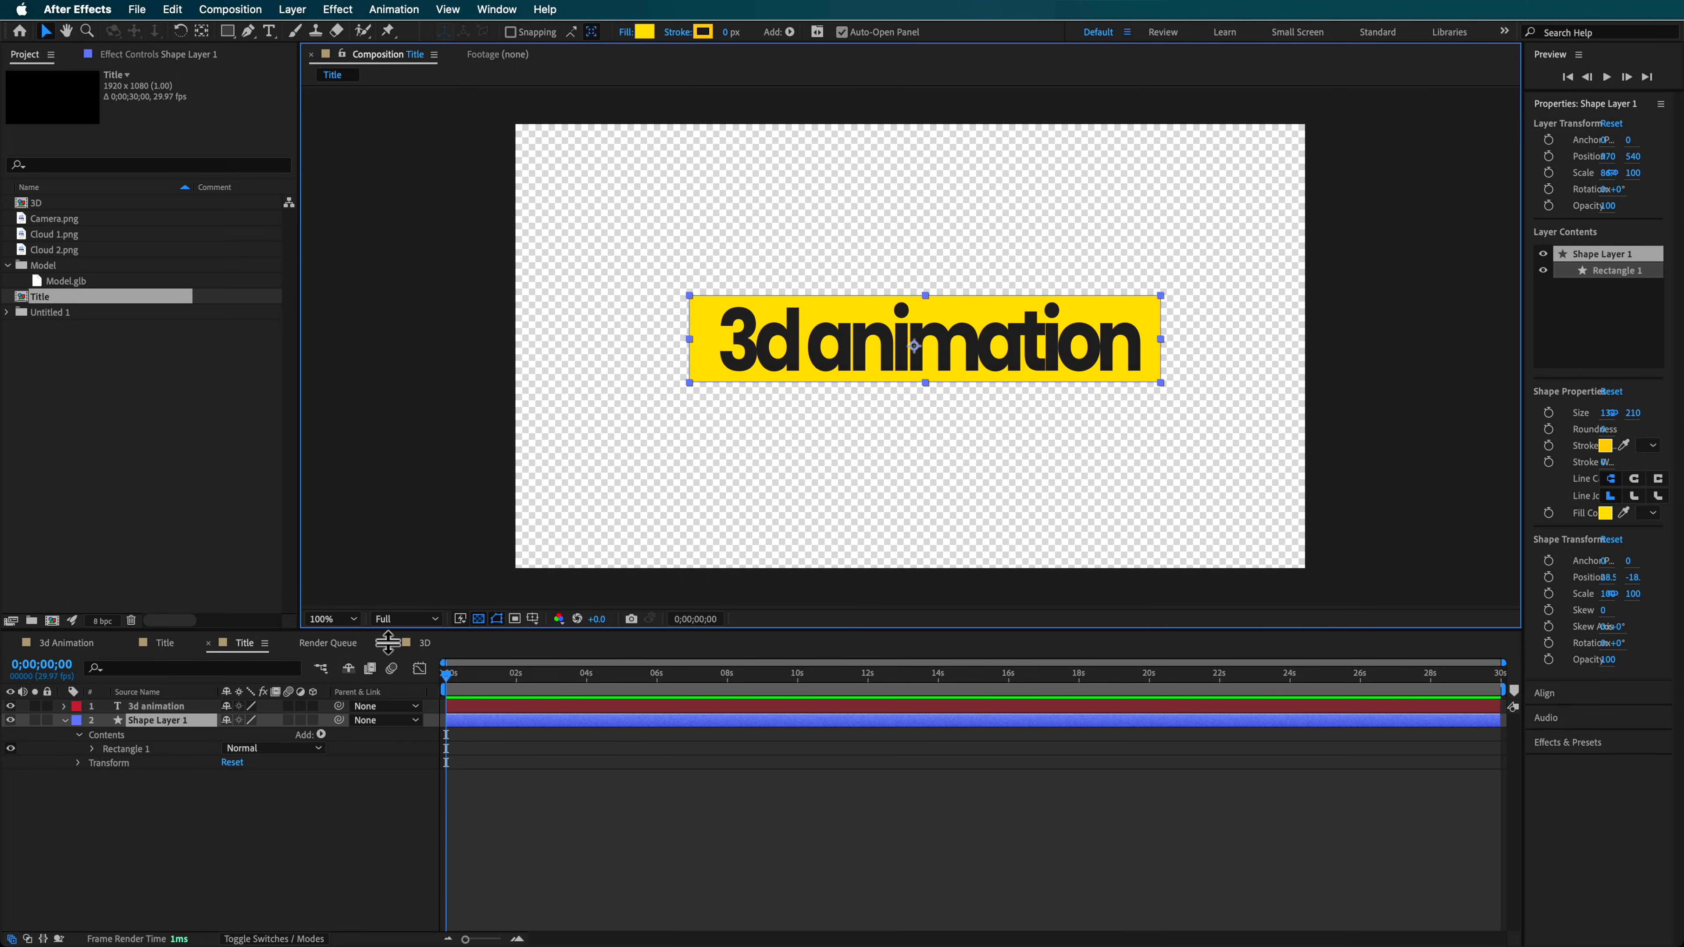
Set the opacity of both Shape Layer 1 and the 3d animation text layer to 90%.
key("t")
left_click(234, 735)
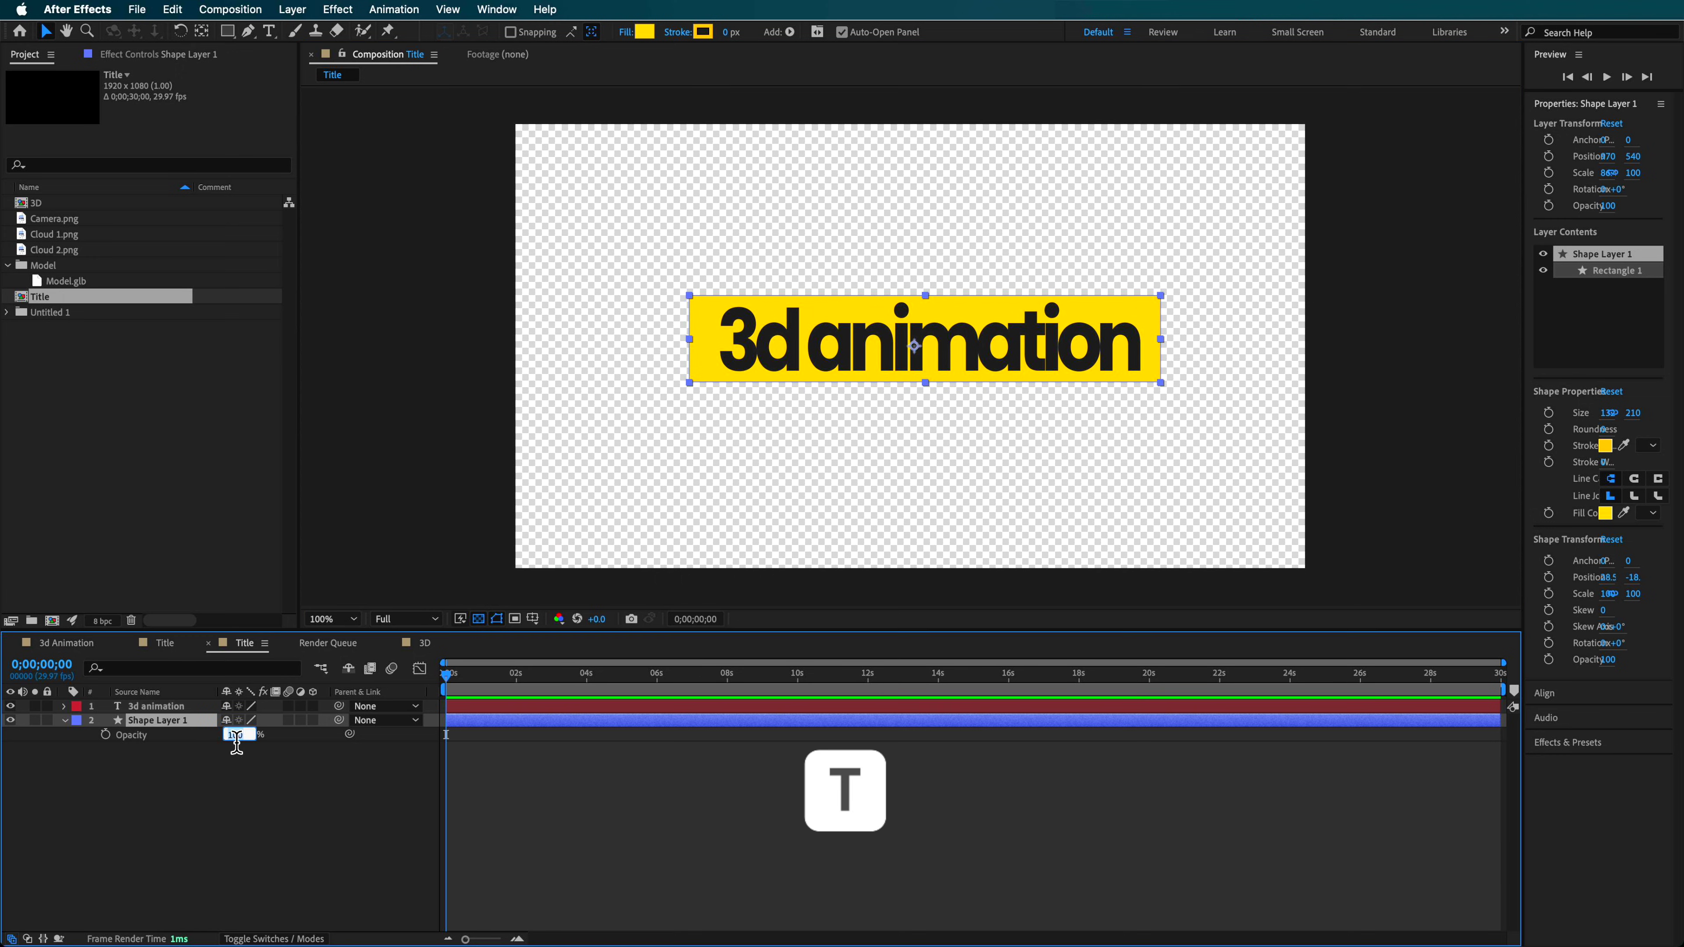
left_click(167, 707)
key("t")
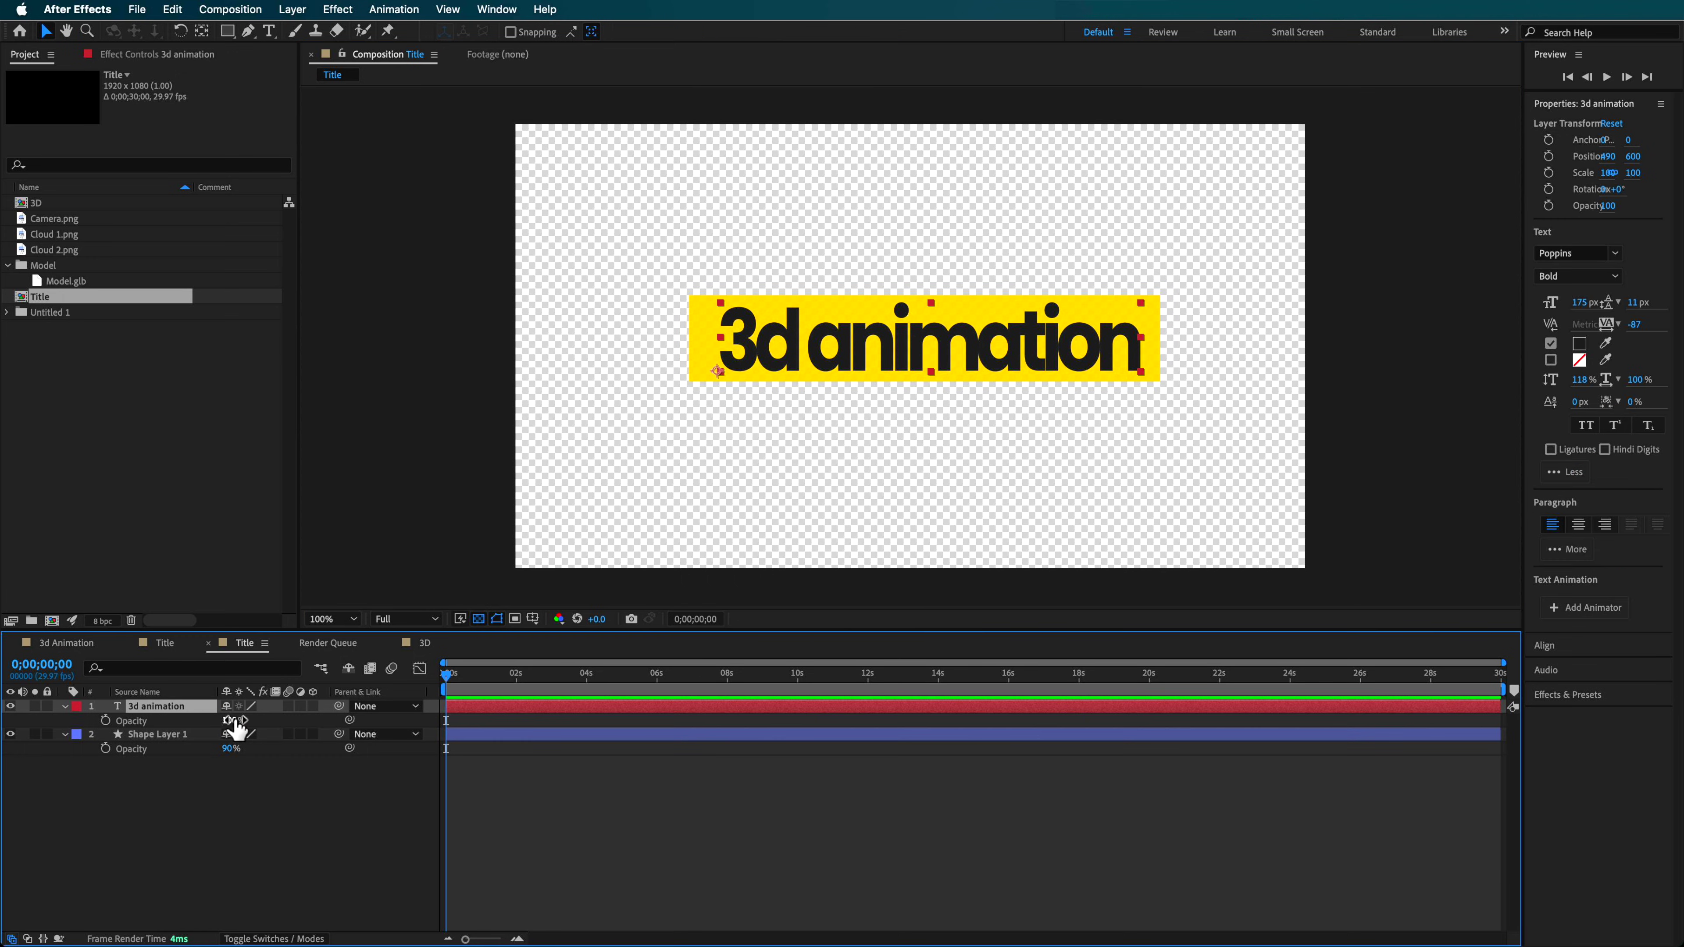
type("90")
left_click(291, 786)
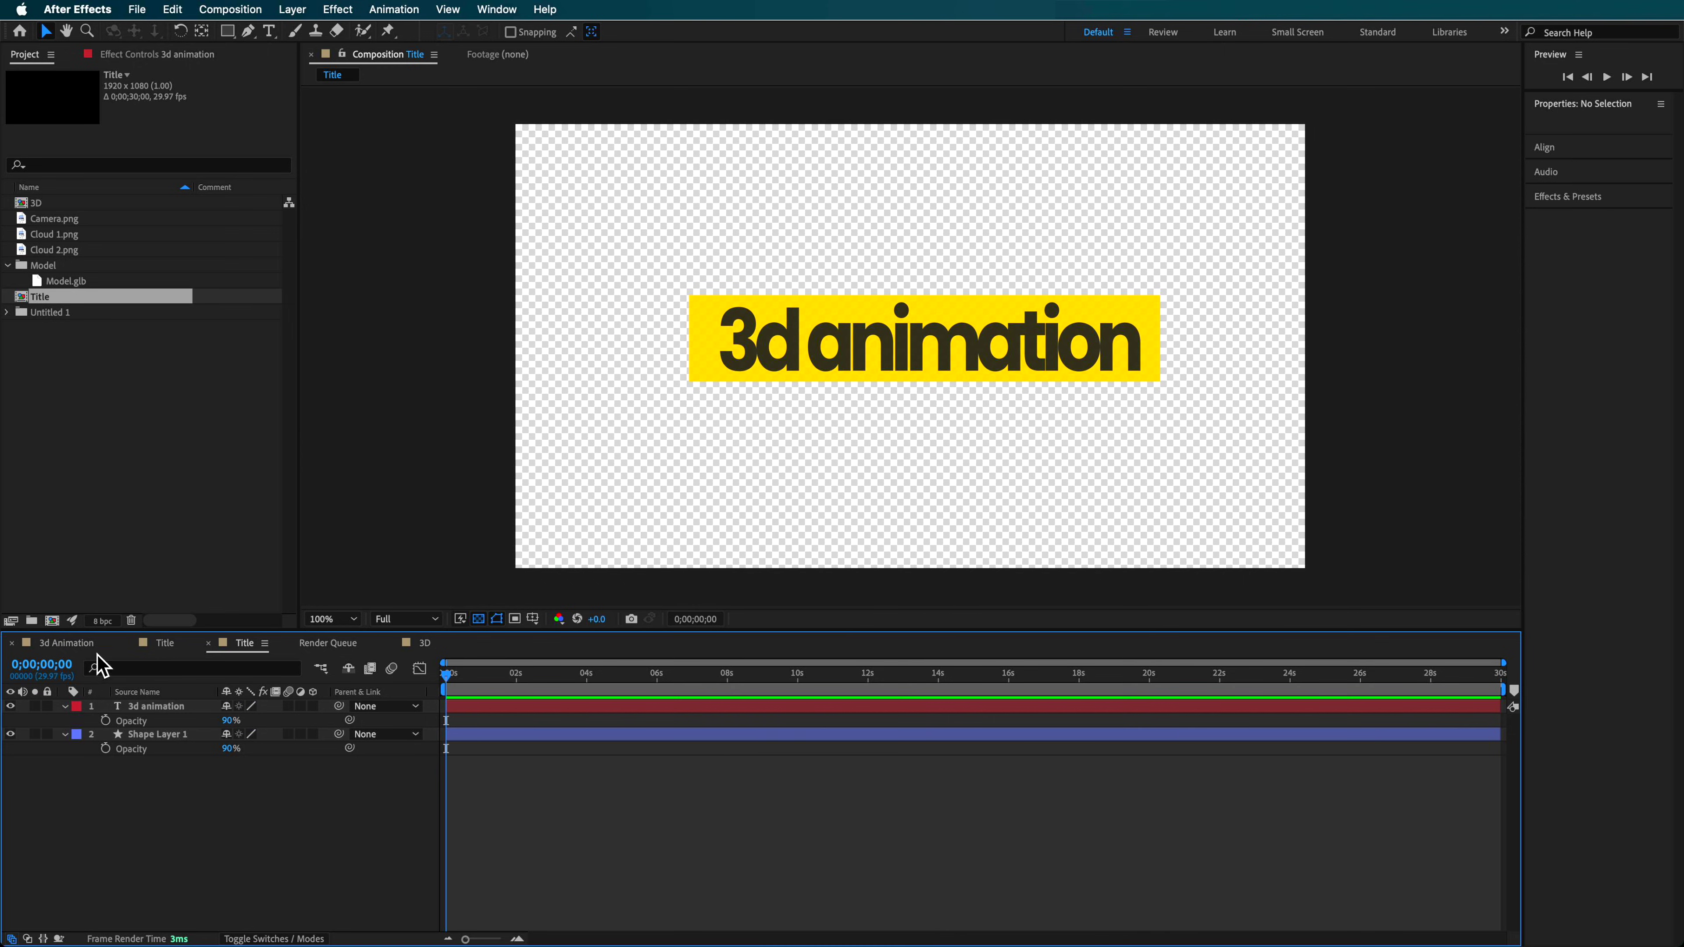
Insert the Title composition between Camera 1 and Model.glb in the 3D composition and scale it down to about 60.4%.
left_click(424, 643)
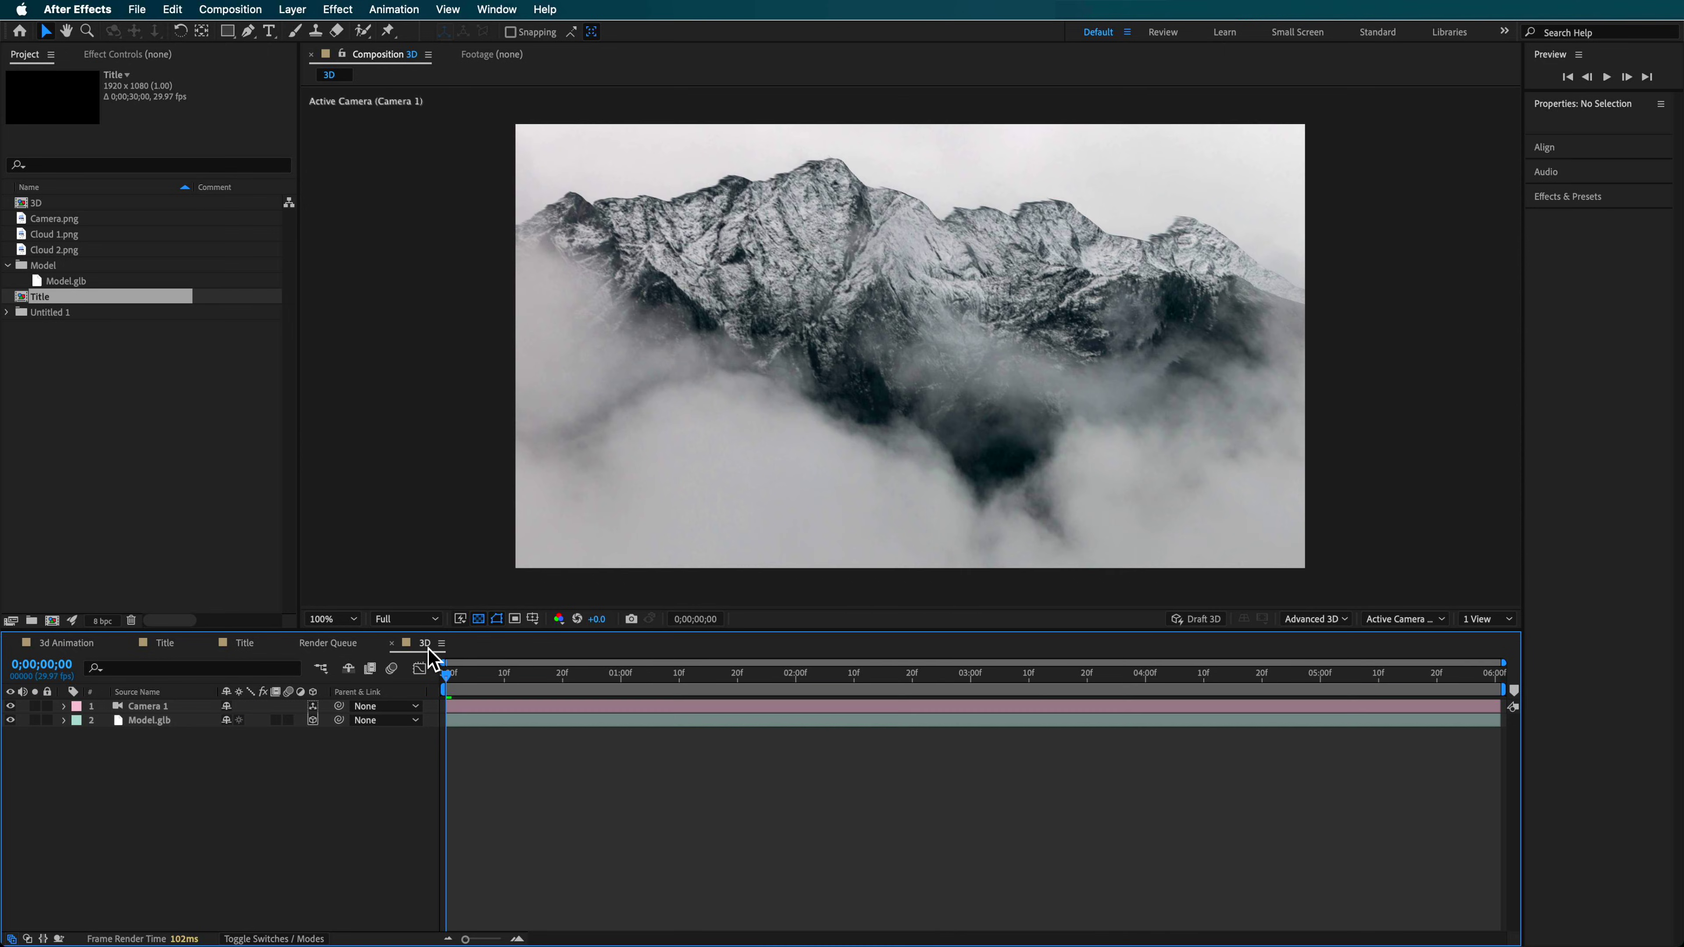
left_click(131, 434)
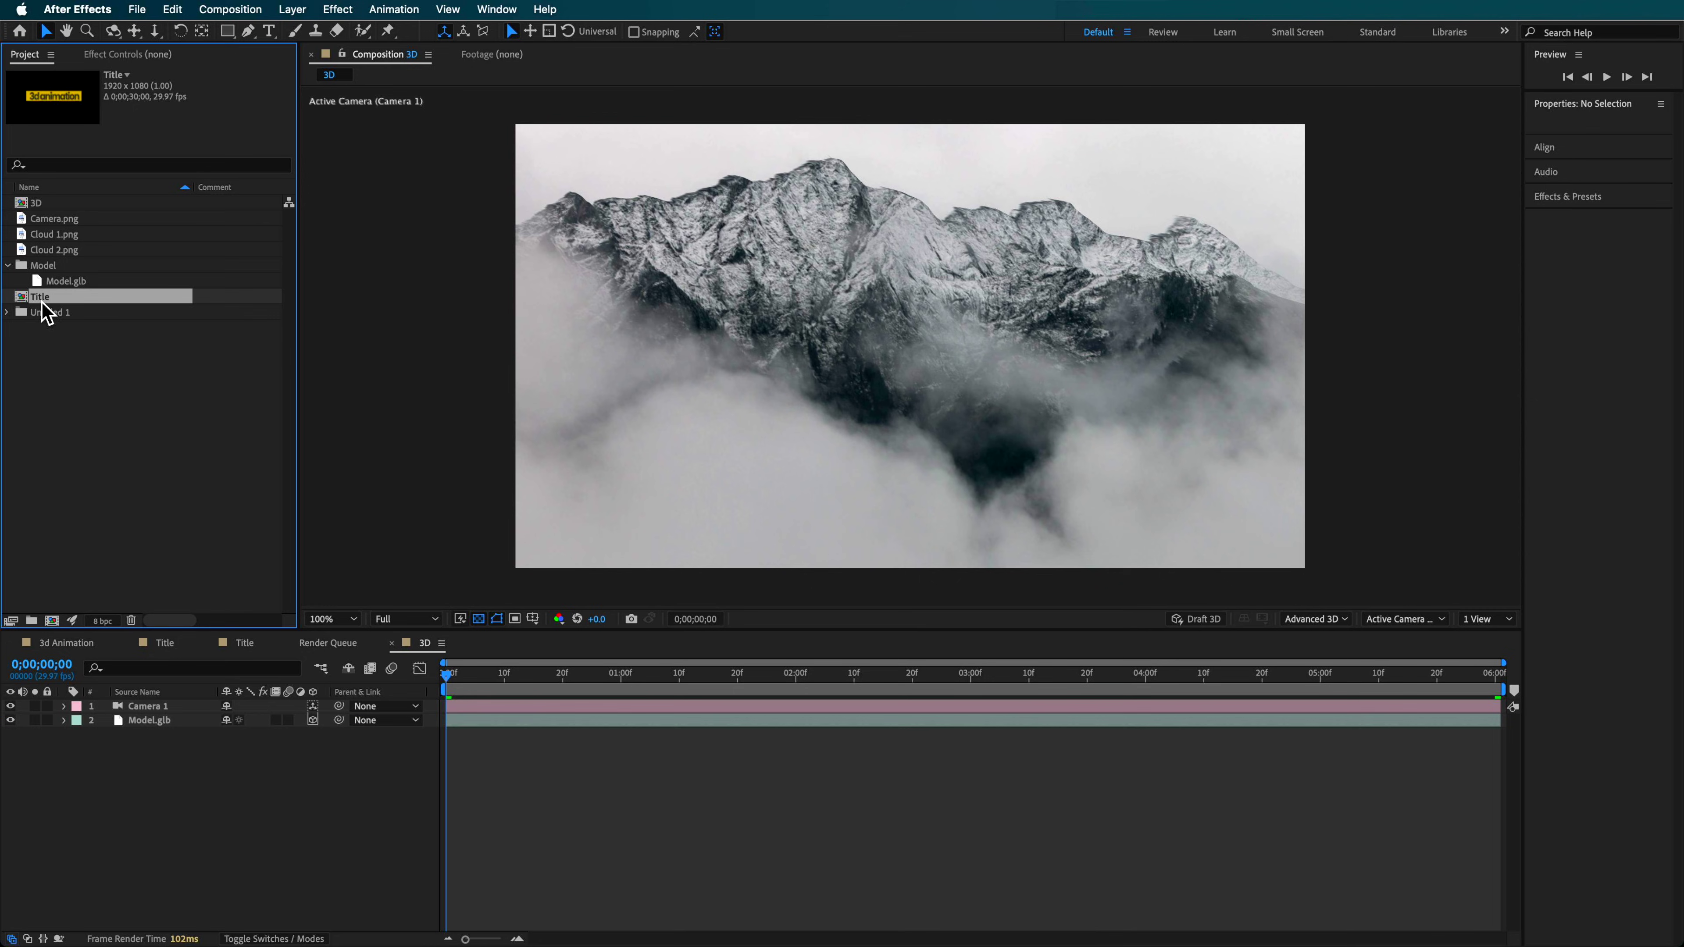
left_click_drag(270, 754, 146, 716)
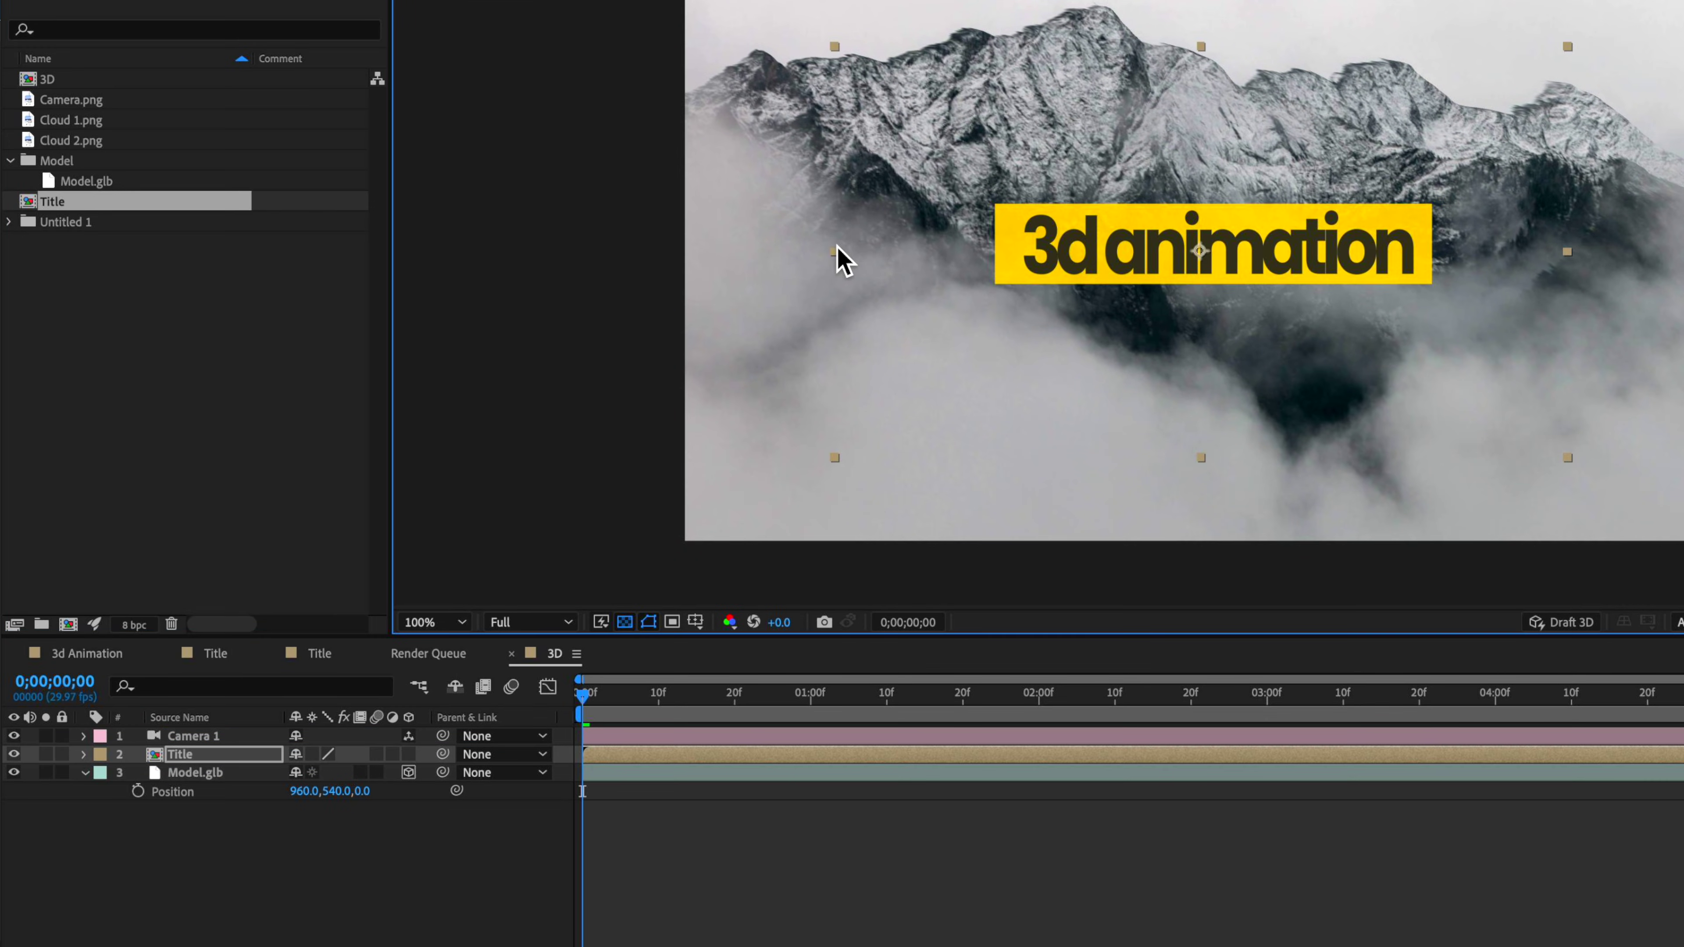
left_click_drag(850, 245, 874, 241)
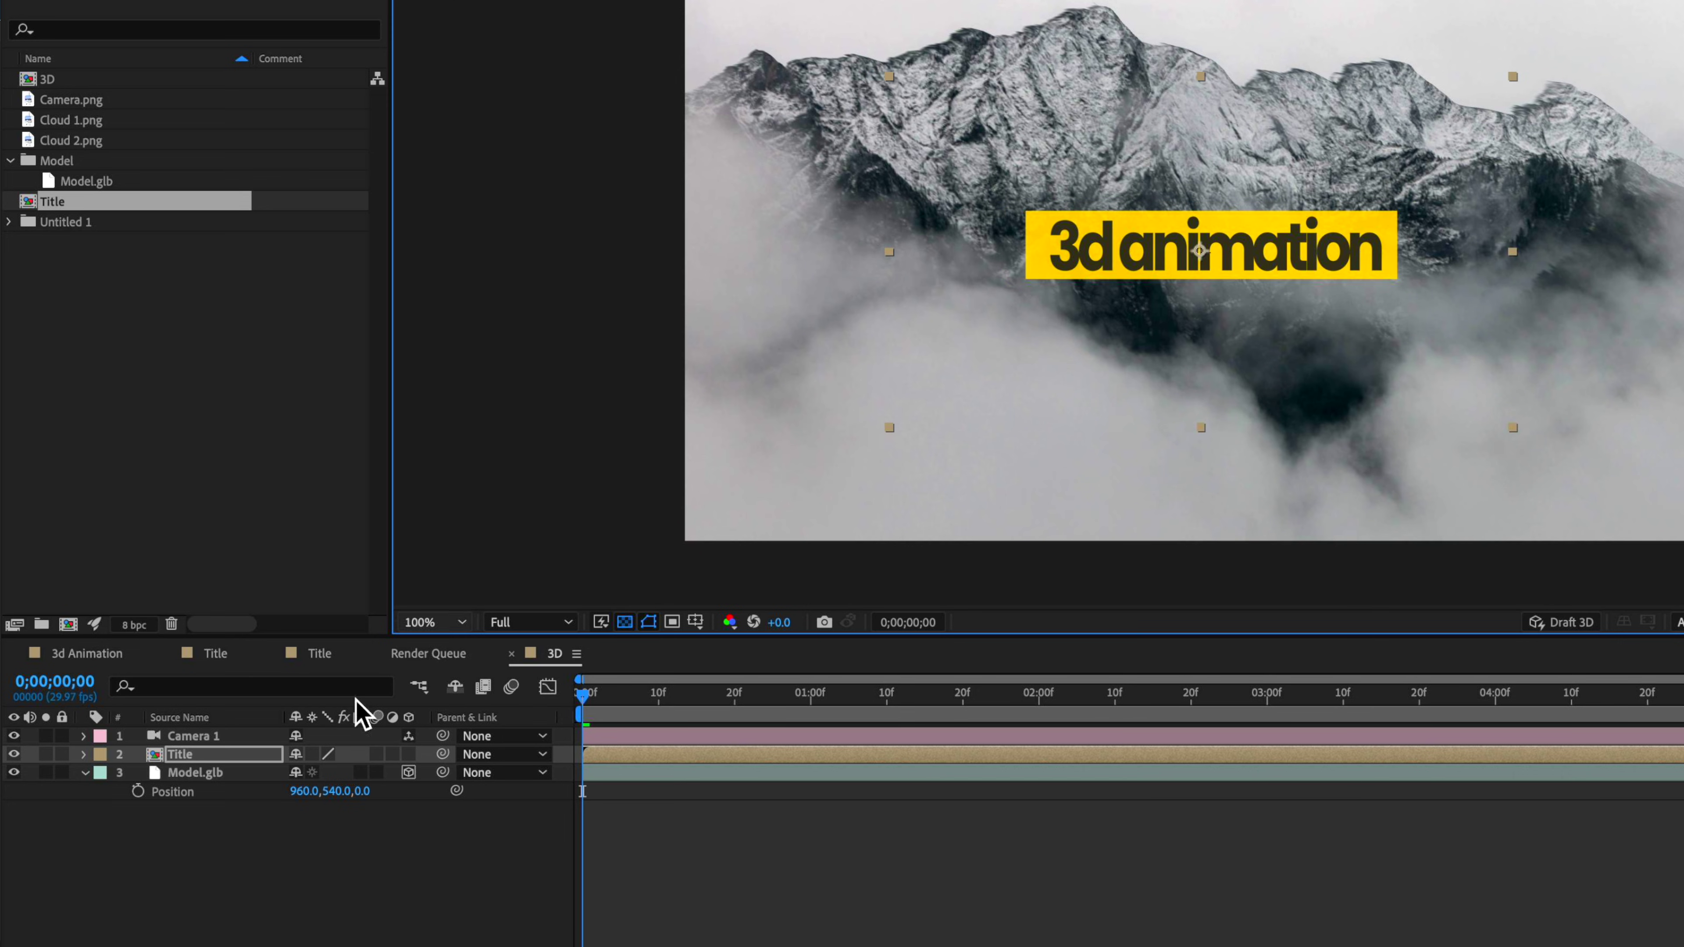
Make the Title layer 3D and push it back to a Z position of 510.
left_click(189, 755)
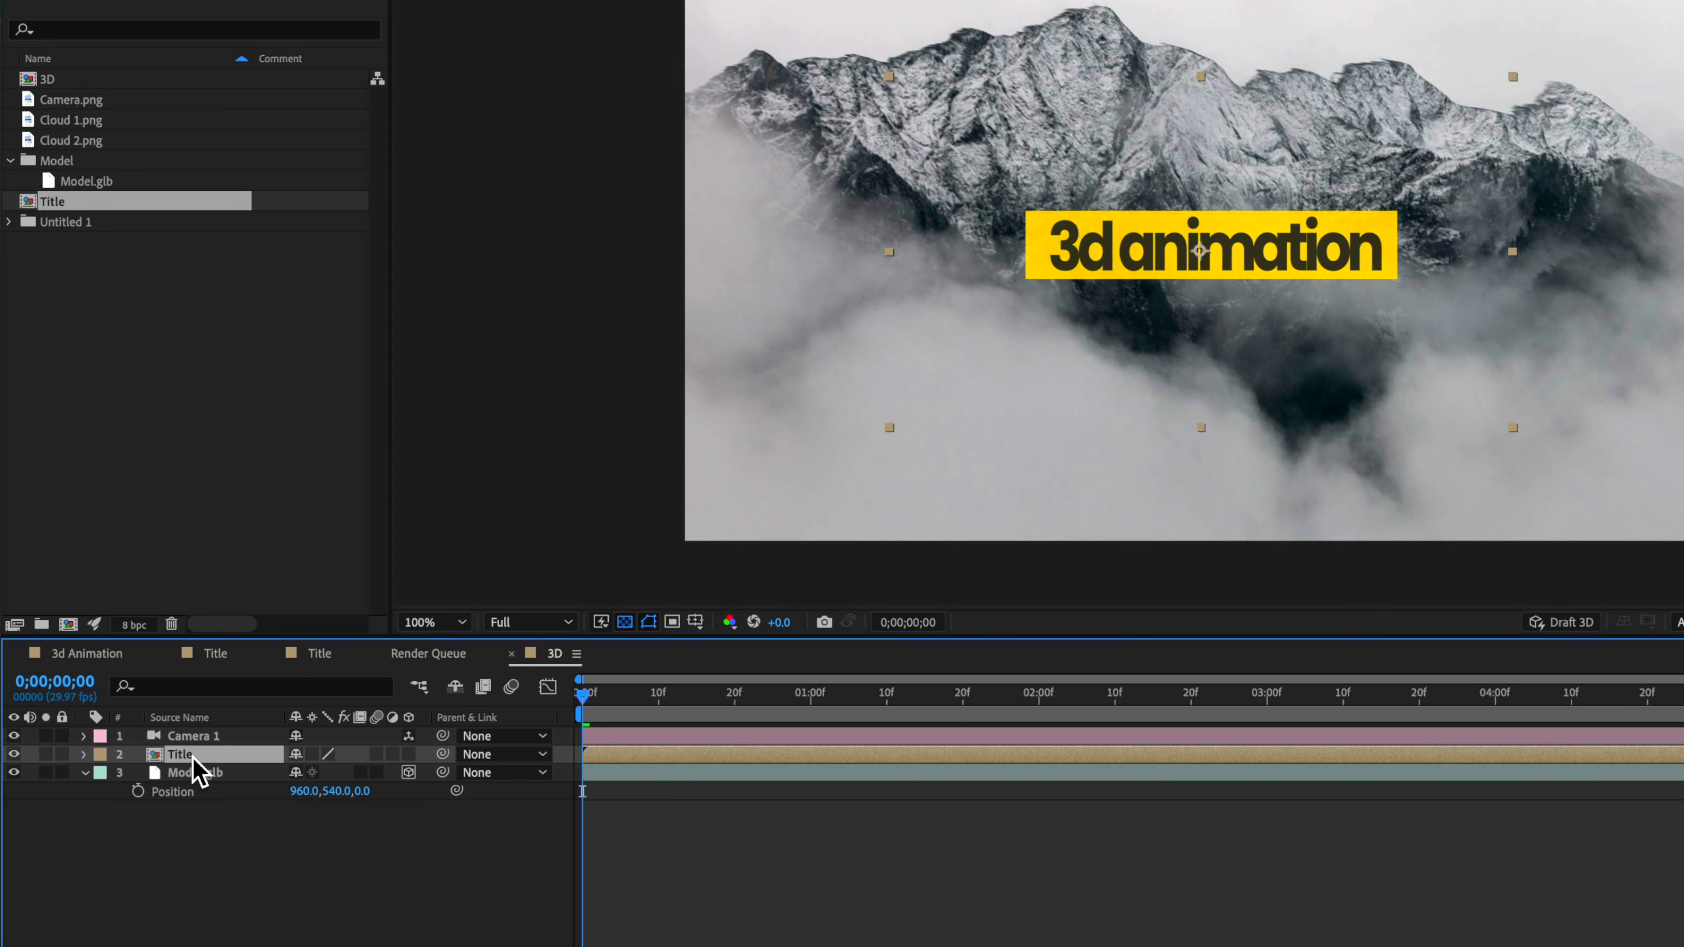
left_click(409, 755)
key("p")
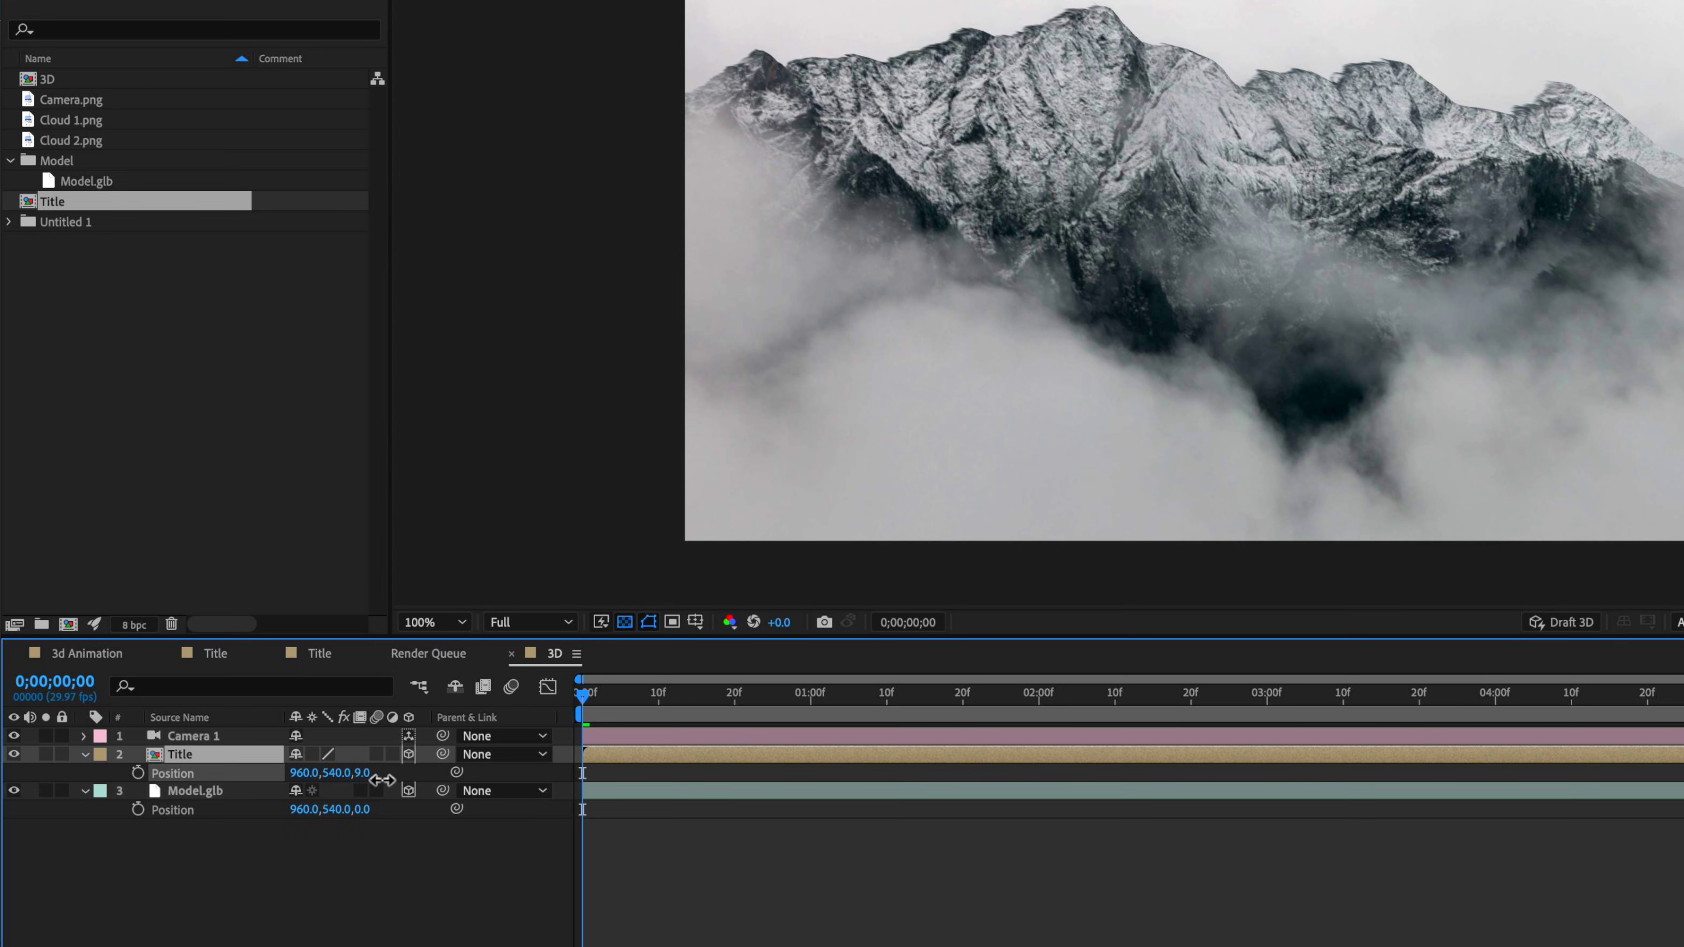
left_click_drag(499, 783, 905, 774)
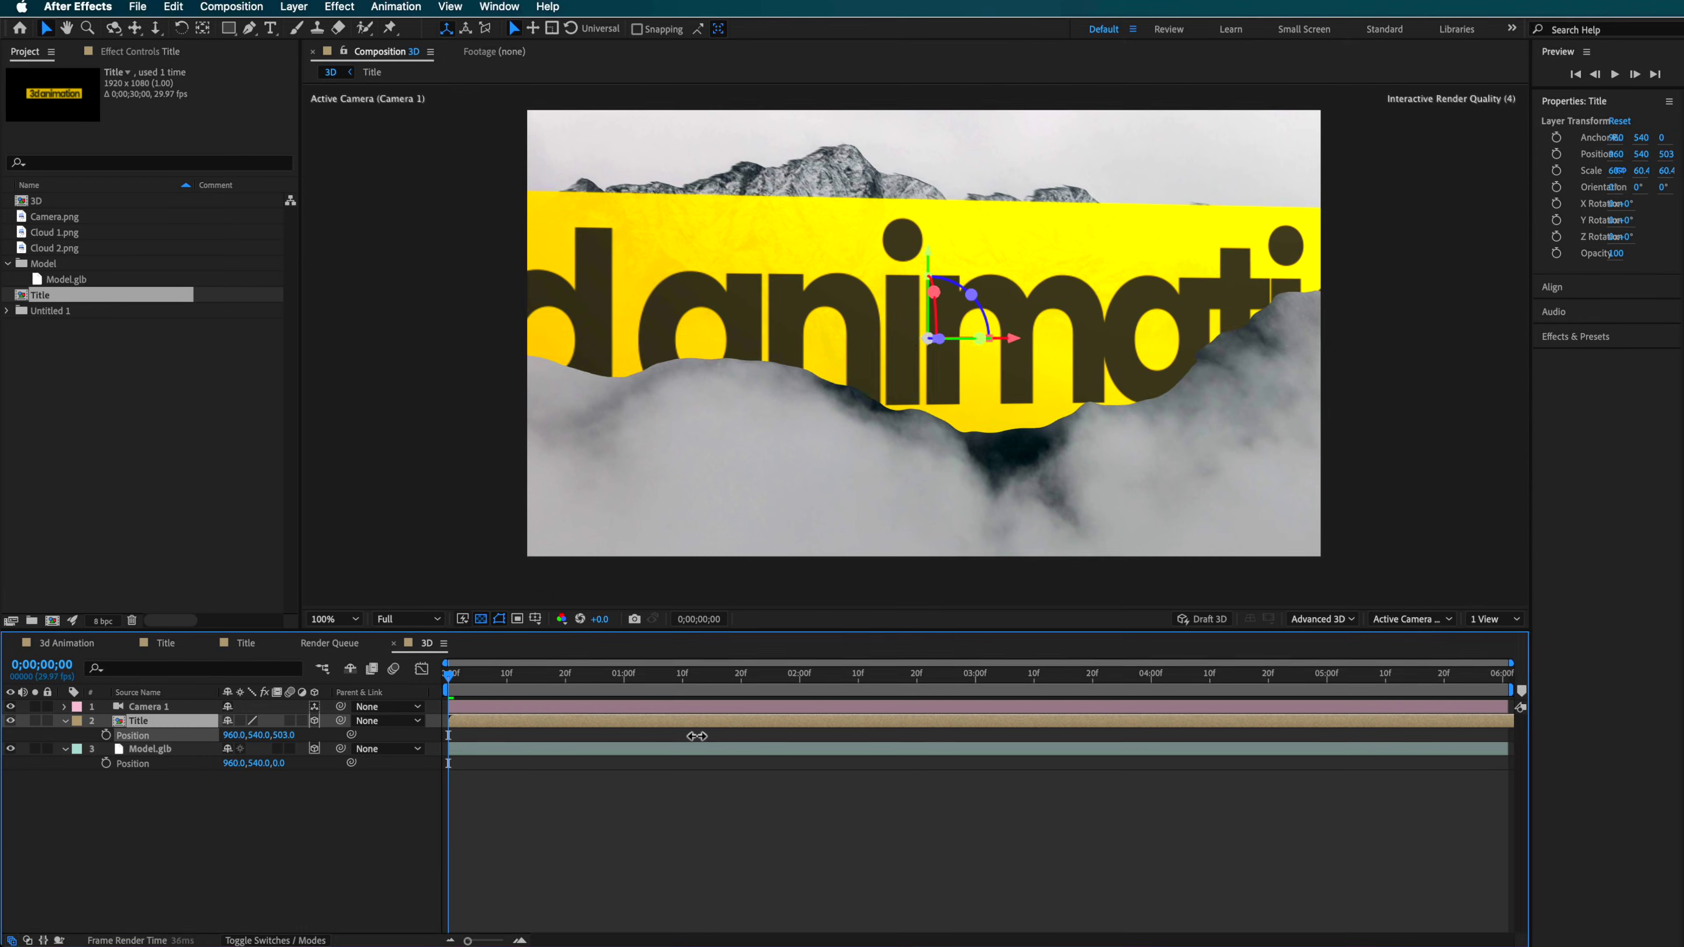
mouse_move(696, 735)
left_mouse_down()
mouse_move(676, 738)
mouse_move(703, 740)
left_mouse_up()
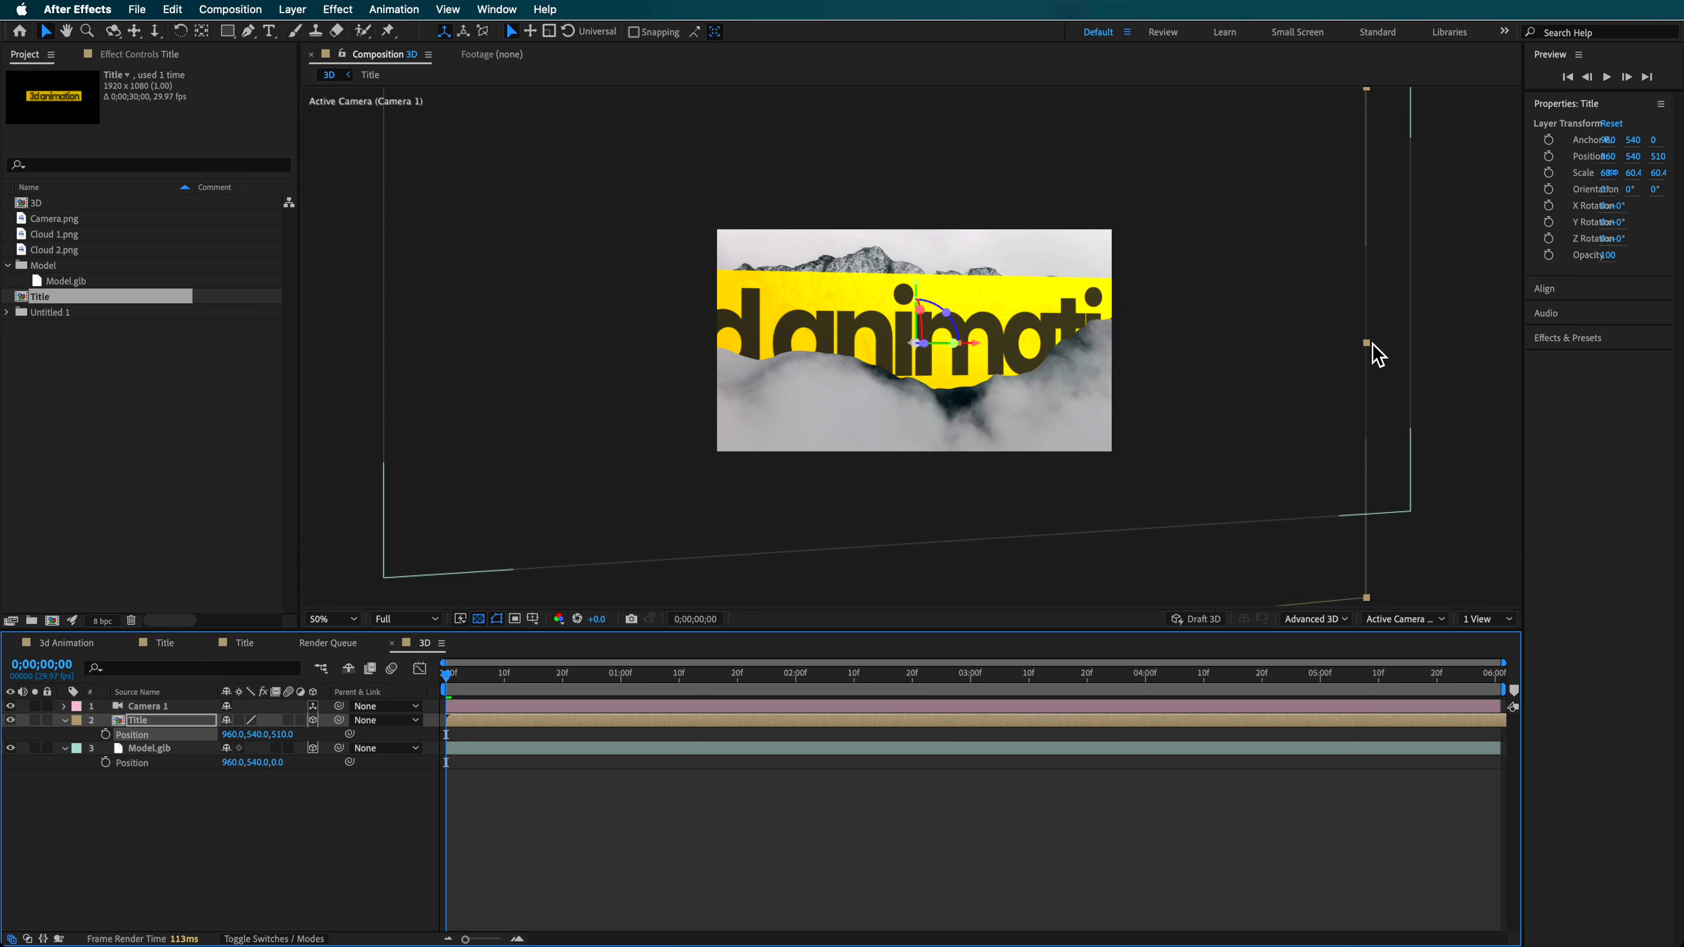
Shrink the Title layer and bring it forward to Z 327, scrubbing to 0;00;01;02 to check its fit against the mountain.
left_click_drag(1368, 343, 1335, 349)
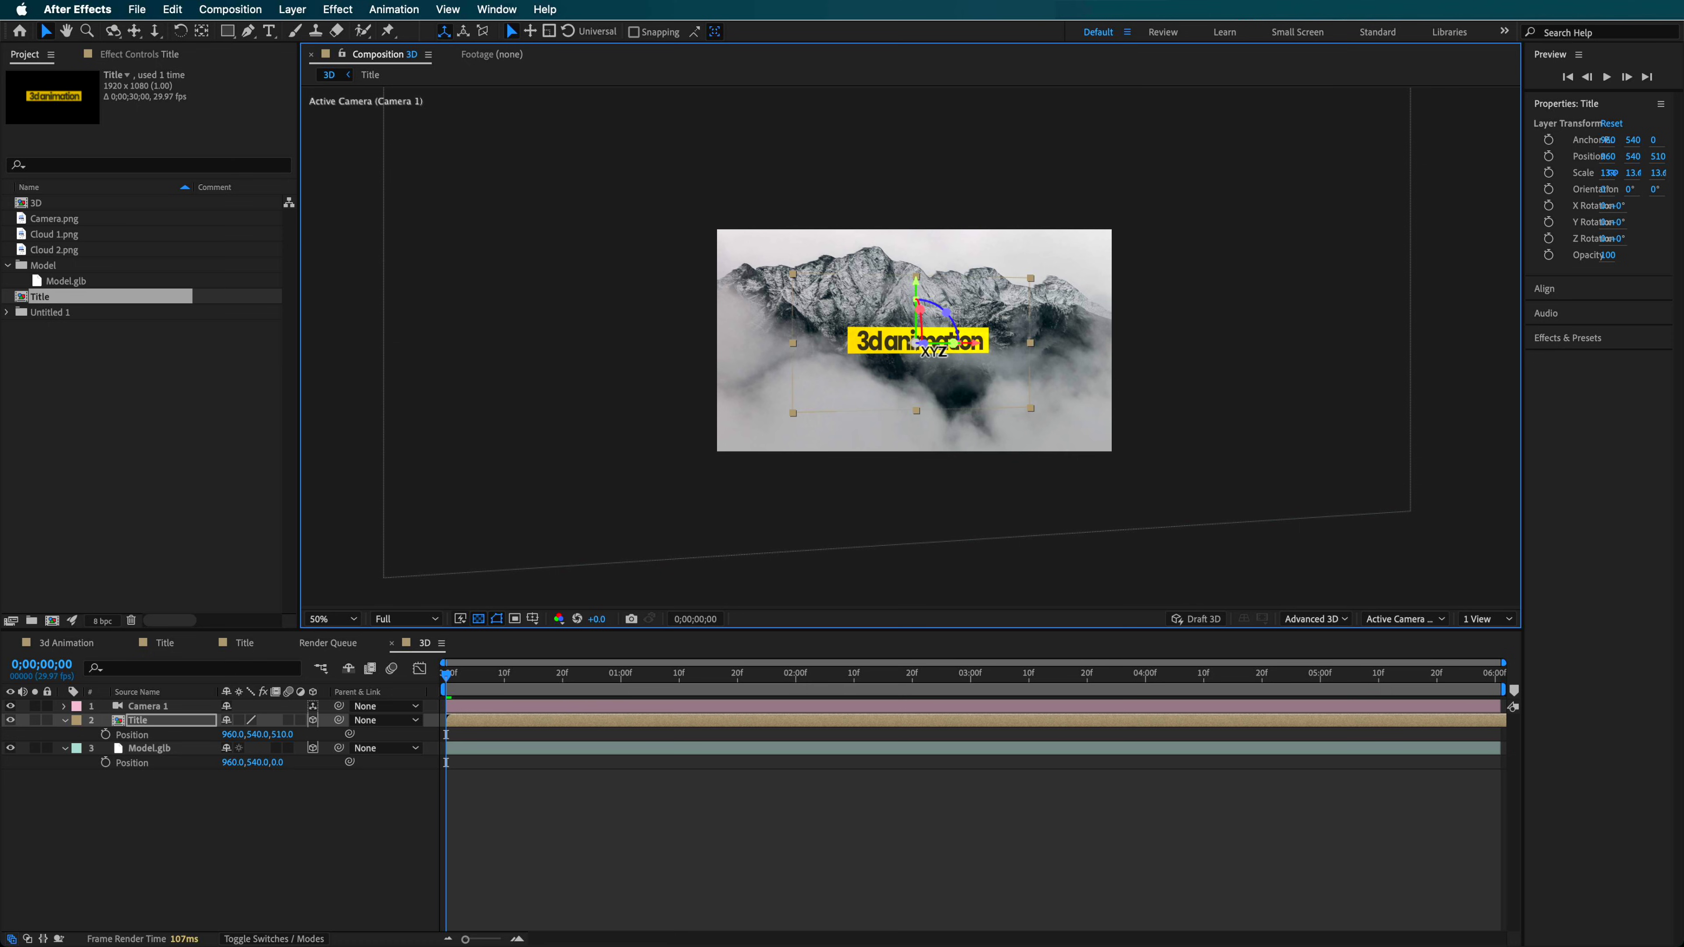
left_click_drag(948, 371, 954, 385)
key(".")
left_click_drag(1146, 676, 640, 700)
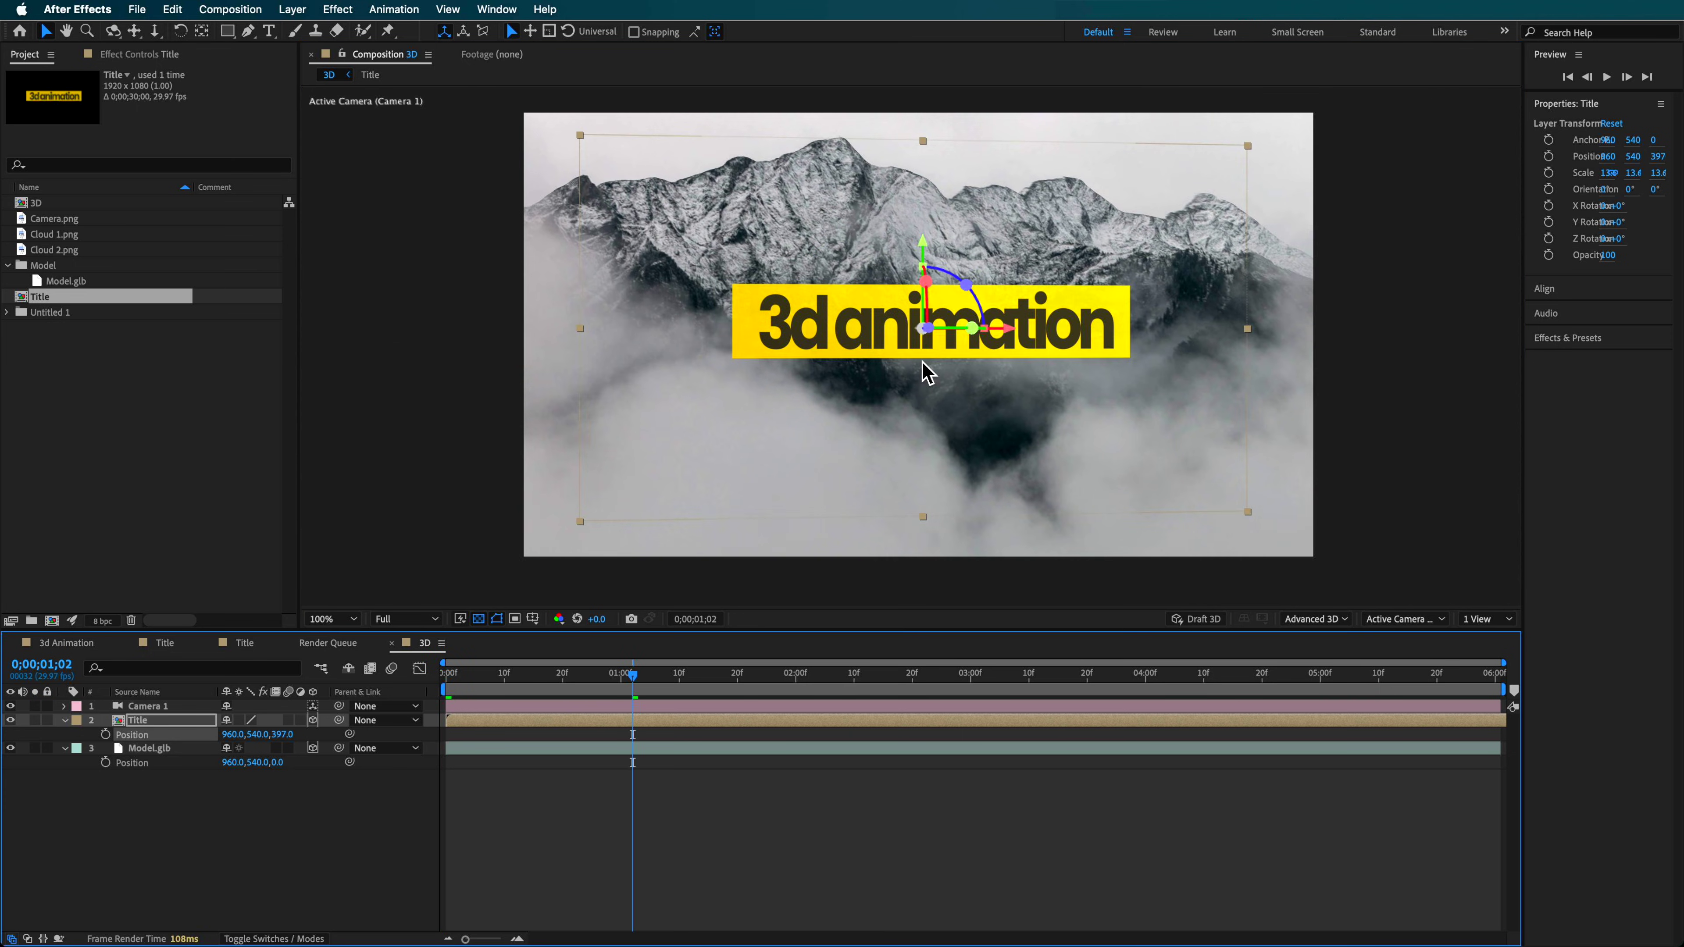
left_click_drag(929, 332, 951, 329)
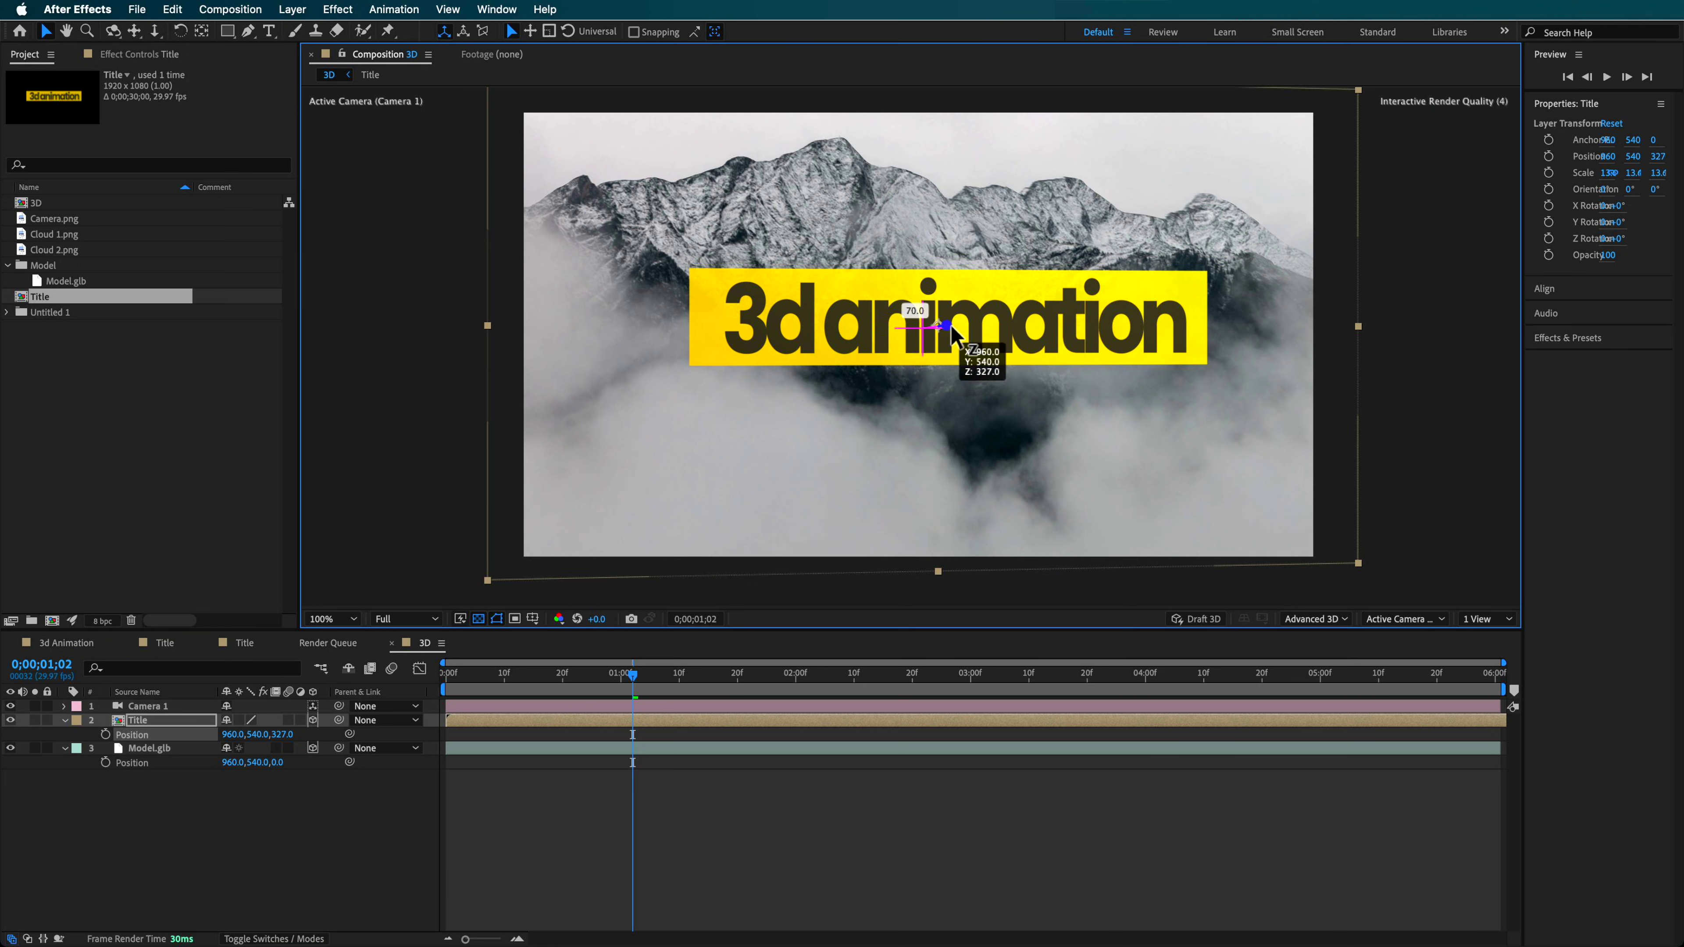
left_click_drag(492, 330, 653, 328)
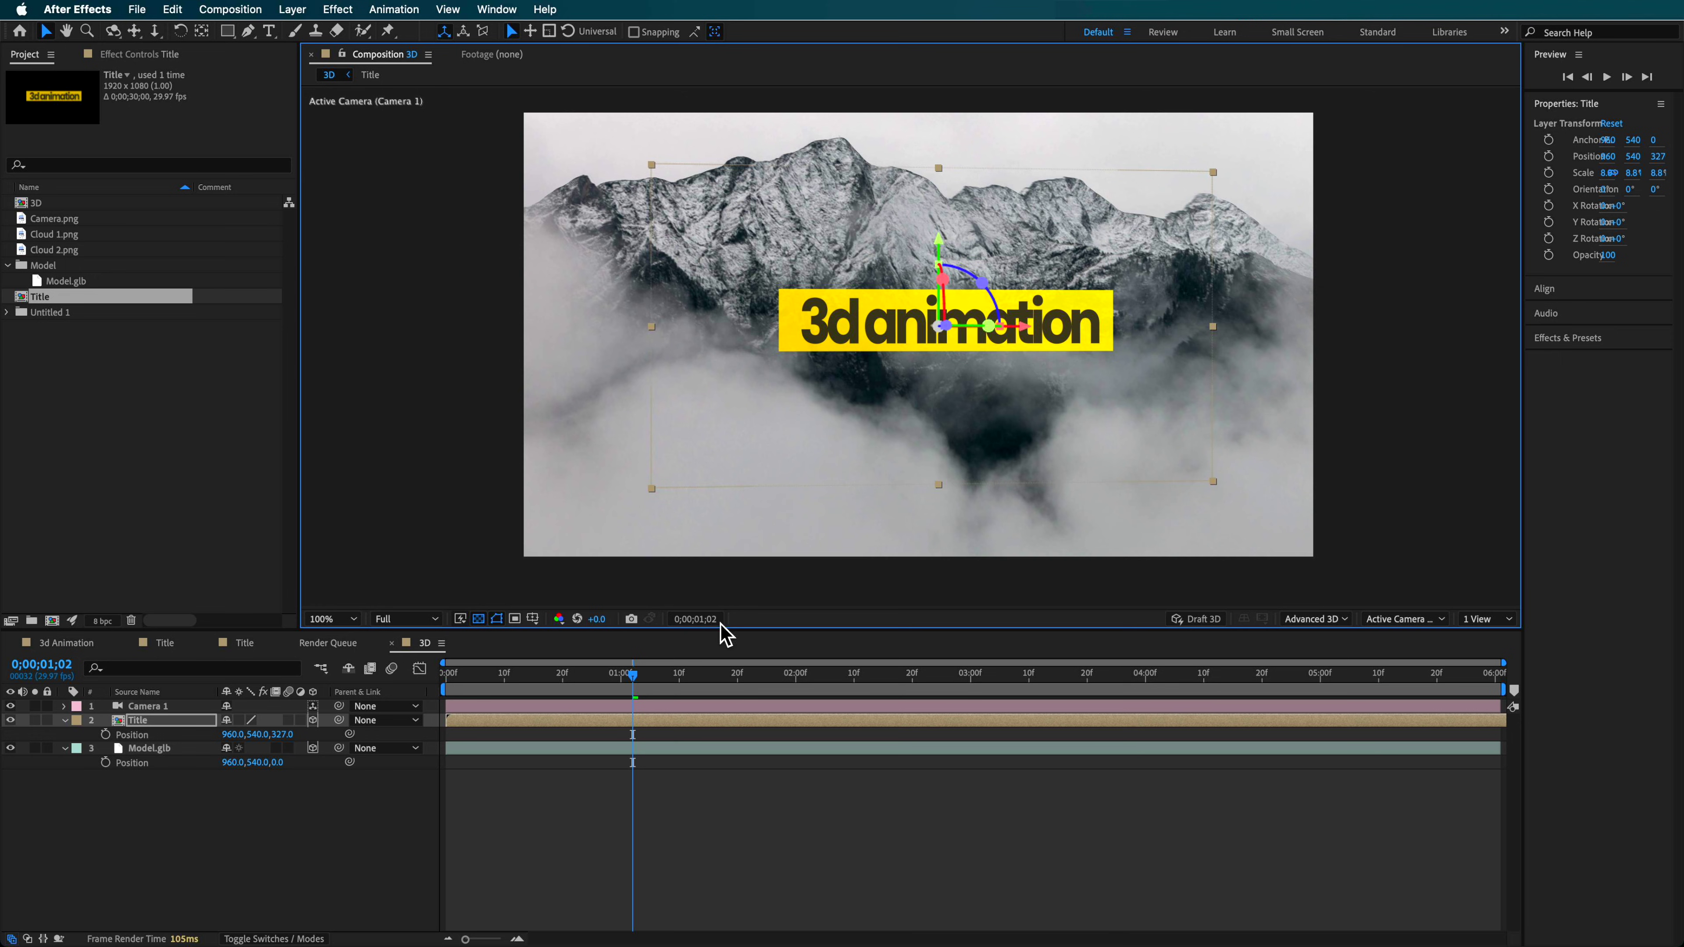
At 0;00;02;14, push the Title layer back to about Z 527 and enlarge it to about 14.2%, checking the placement from the start.
left_click_drag(636, 691, 881, 729)
left_click_drag(848, 305, 878, 317)
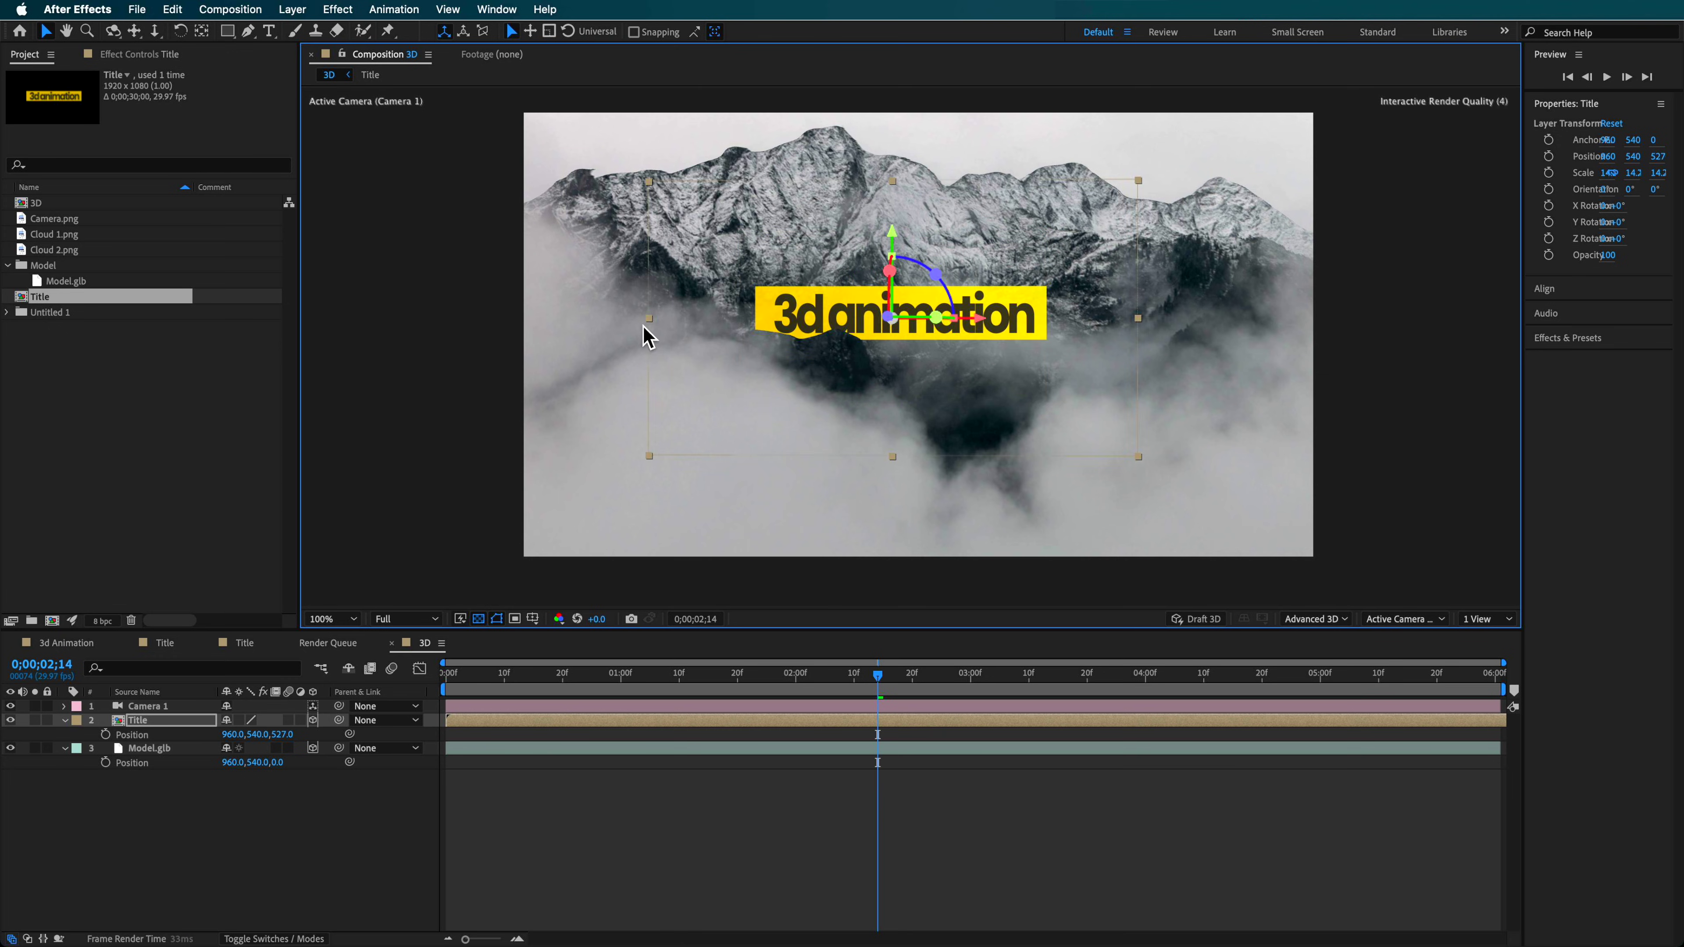
left_click_drag(901, 688, 468, 696)
mouse_move(356, 750)
left_mouse_down()
mouse_move(1346, 741)
mouse_move(338, 773)
left_mouse_up()
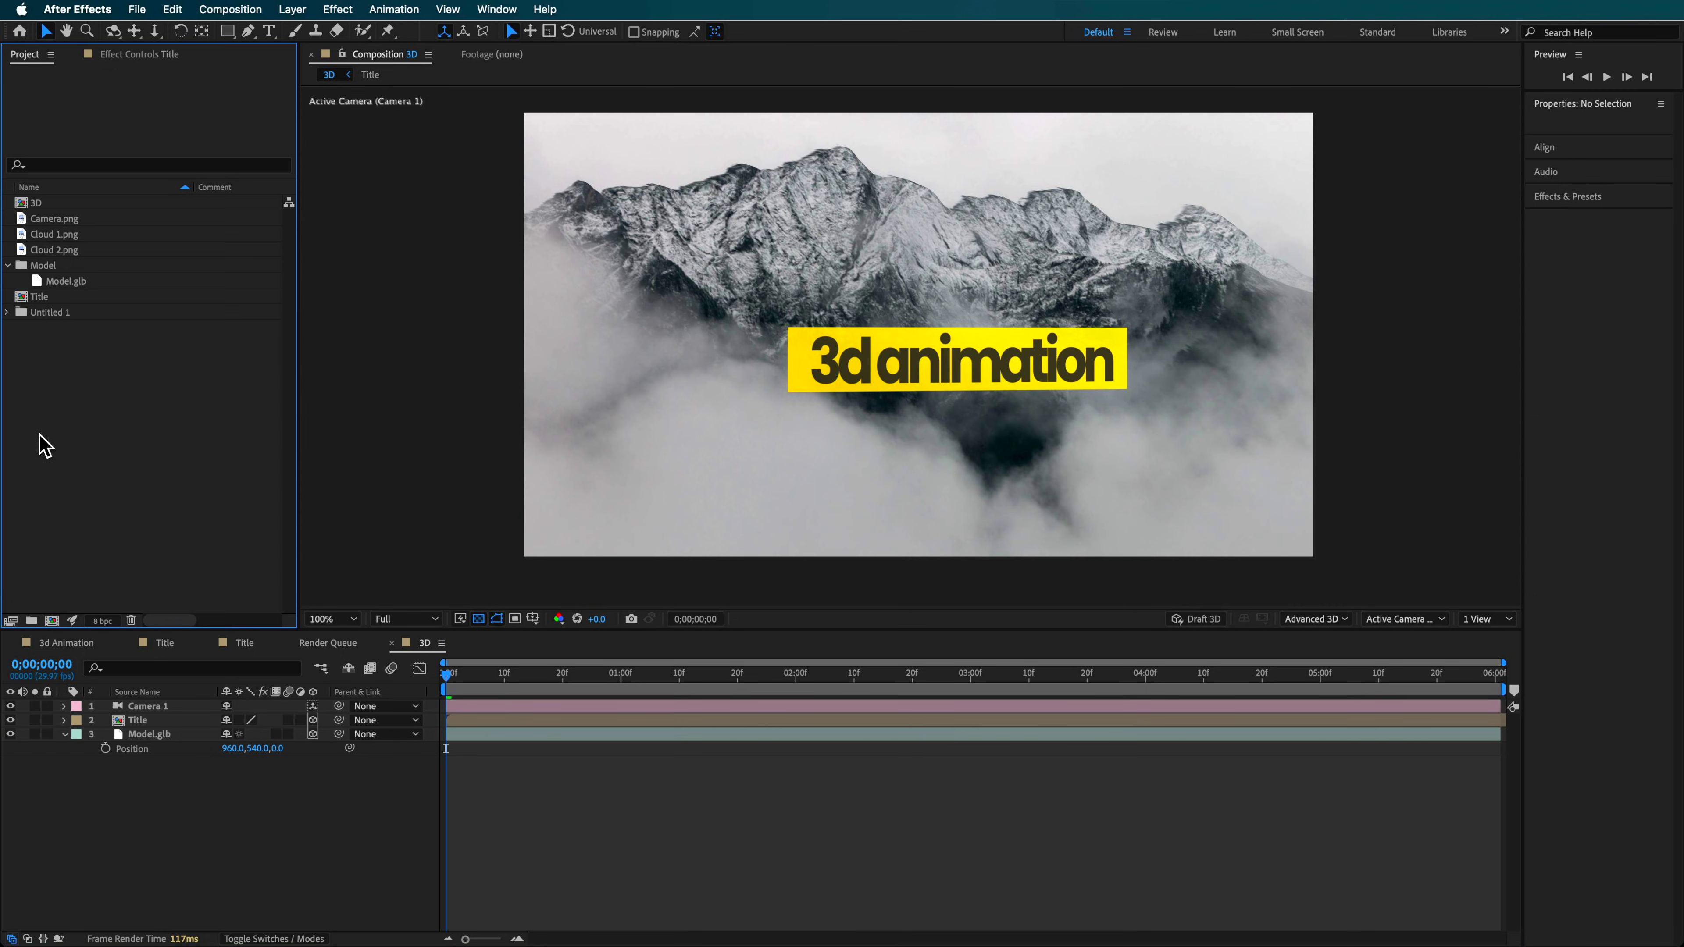
Preview Cloud 1.png and add it to the 3D composition beneath Camera 1 as a 3D layer.
double_click(42, 236)
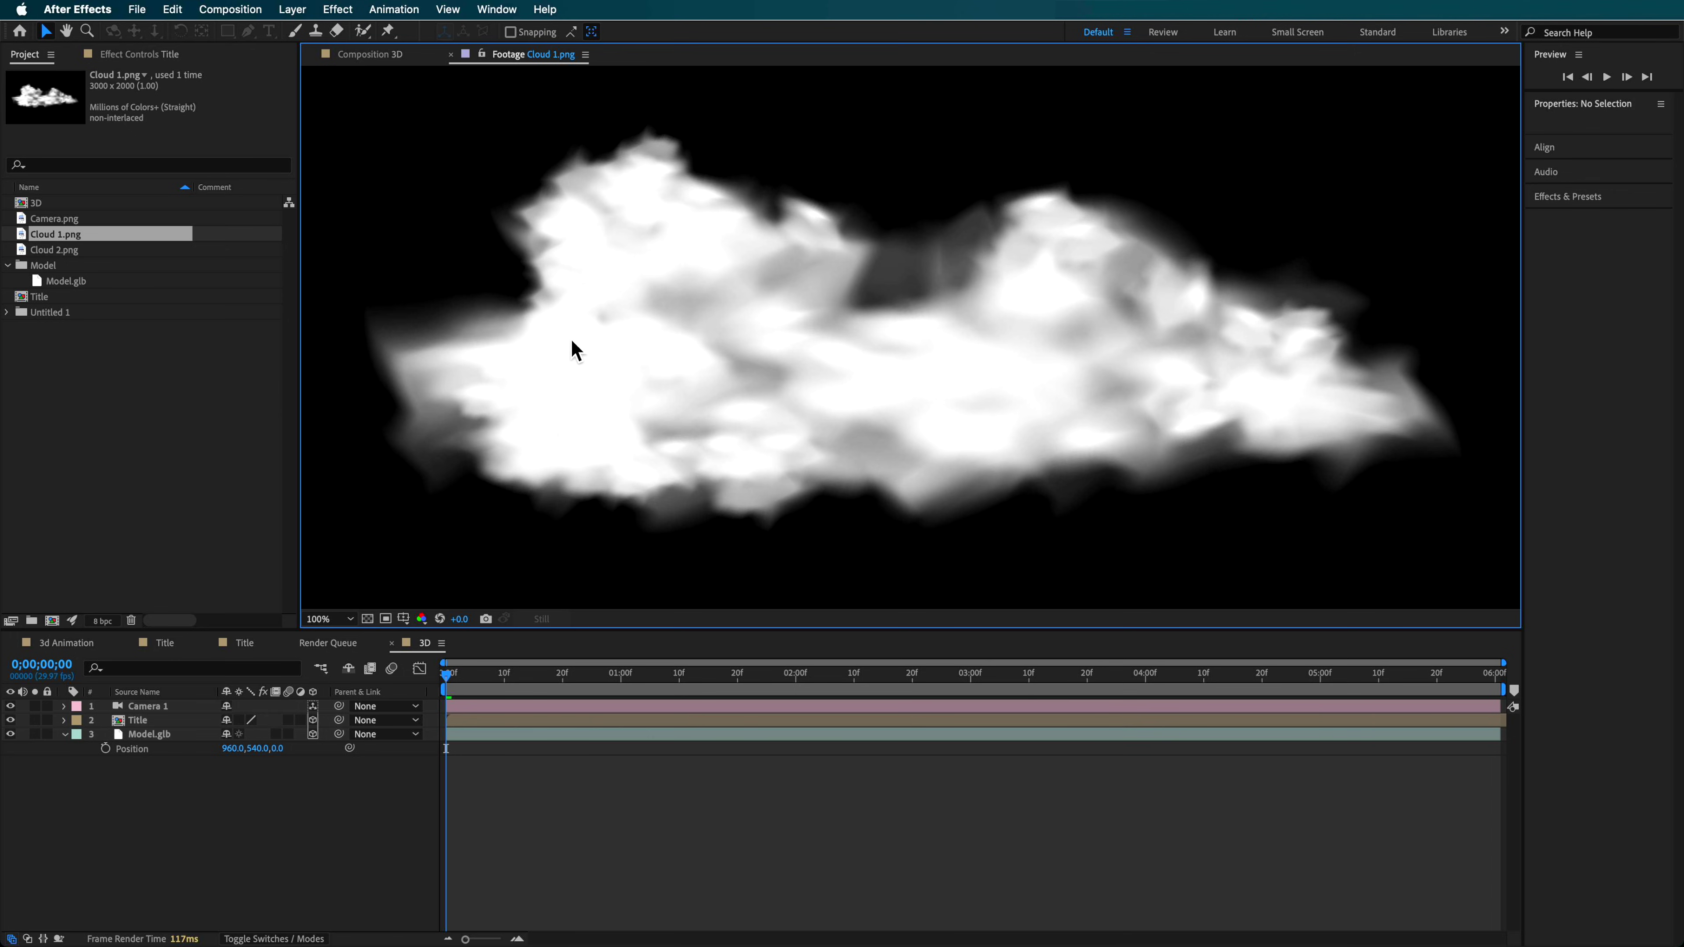
key("comma")
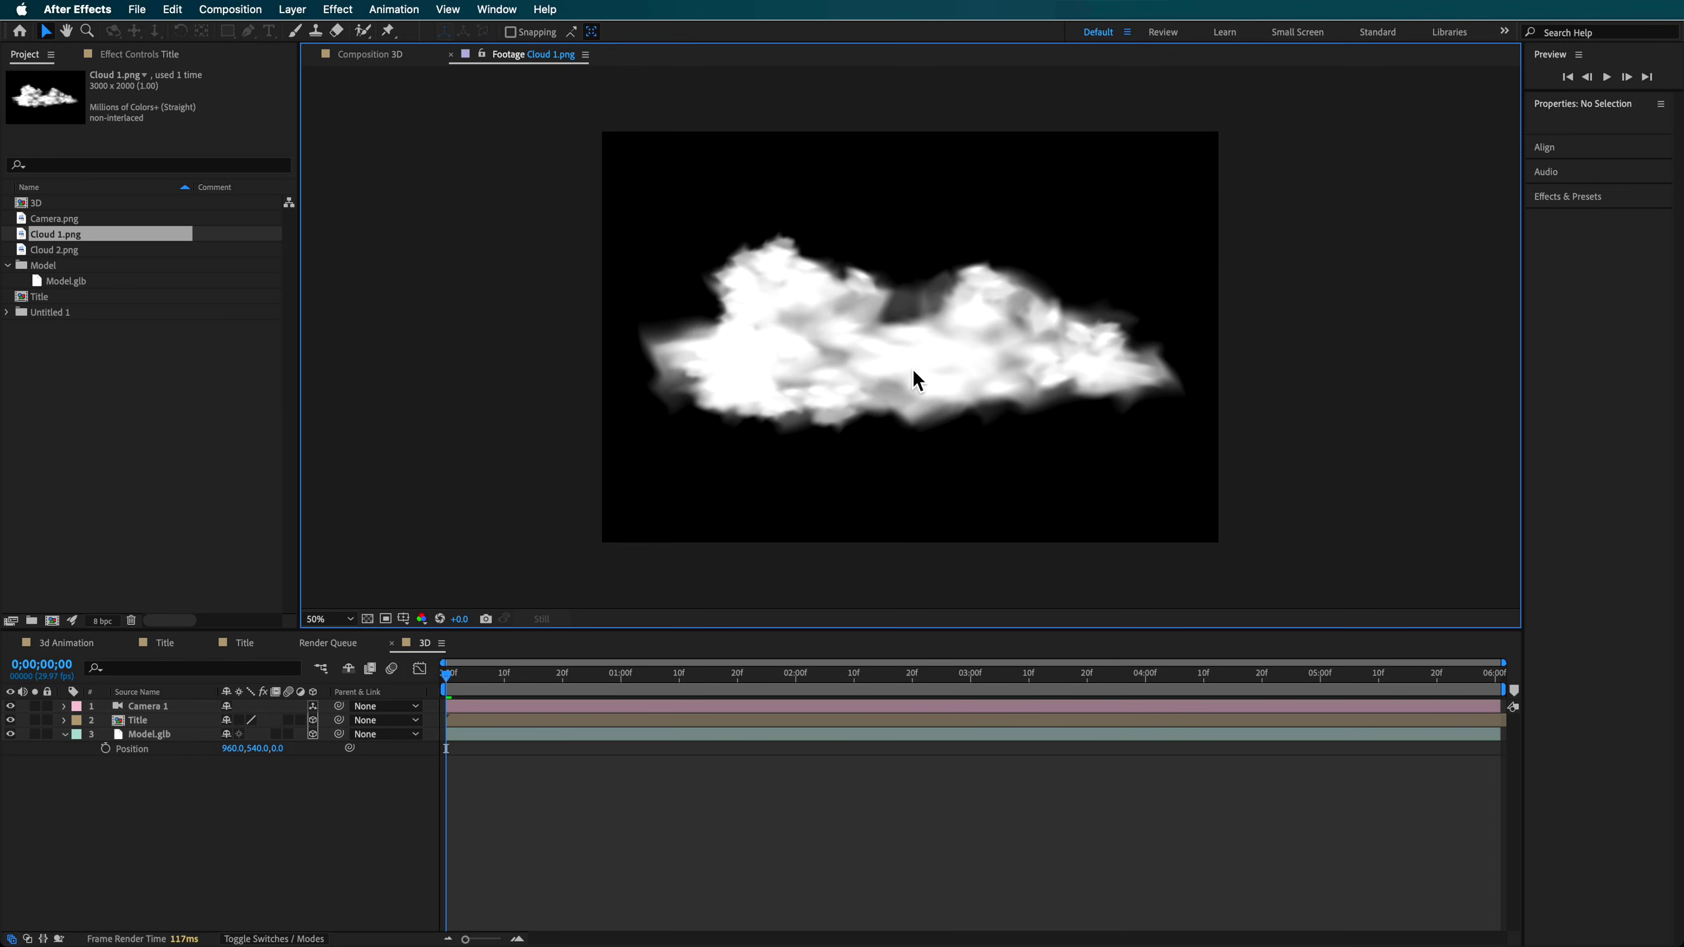
left_click_drag(59, 242, 156, 715)
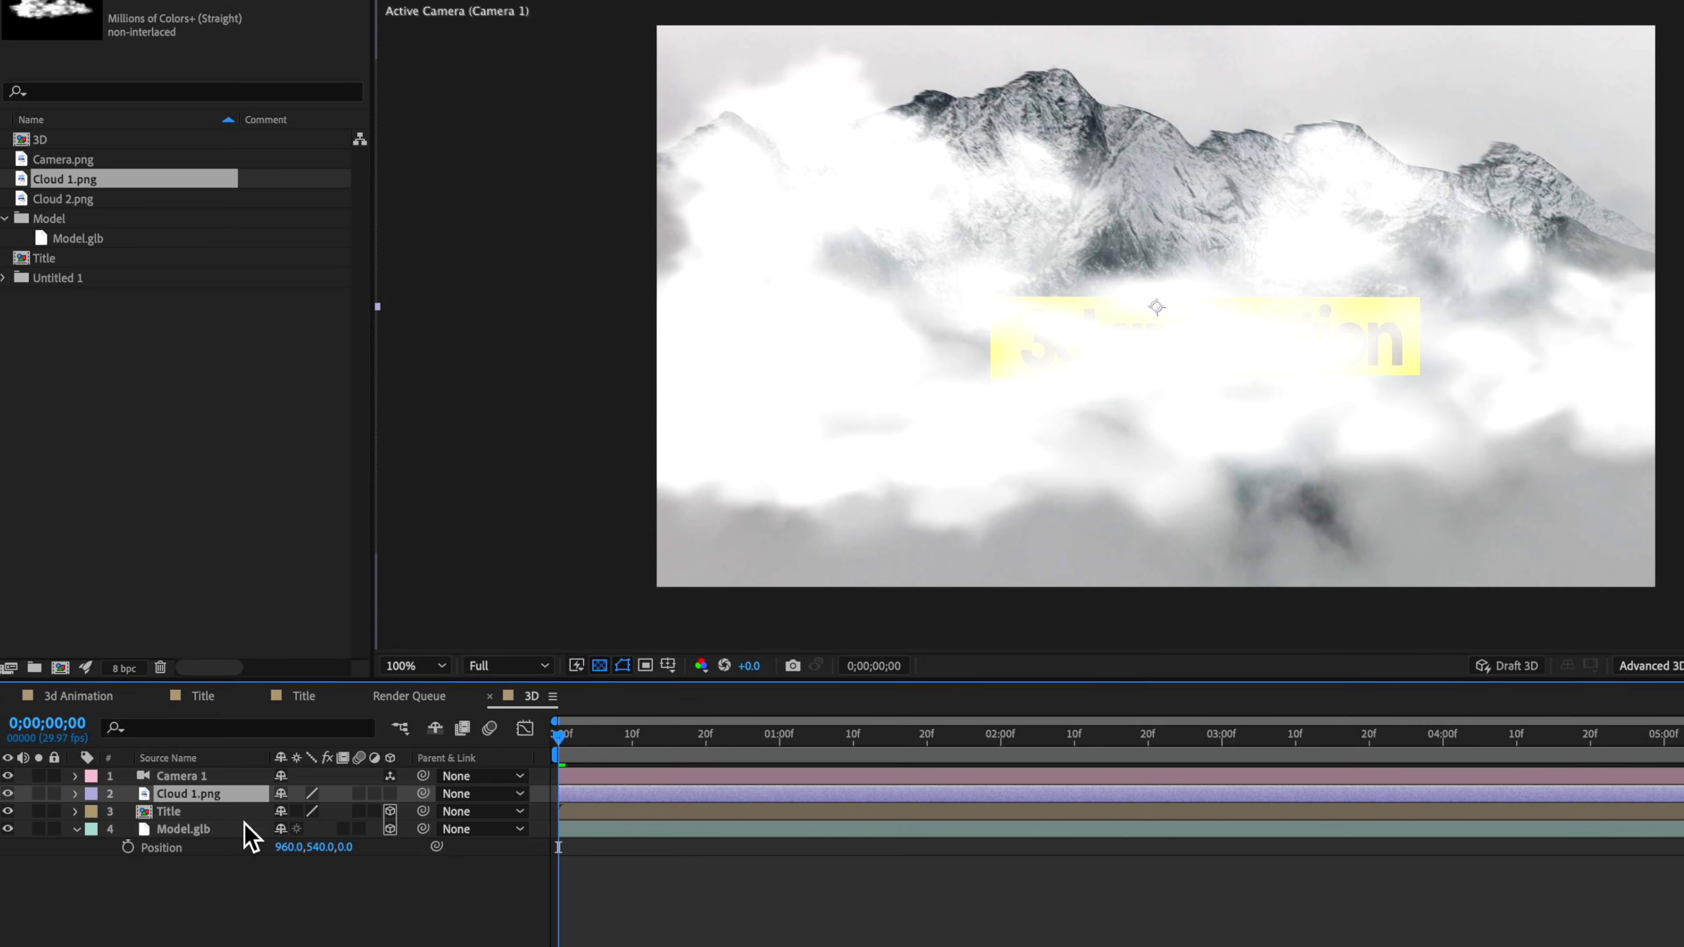
left_click(391, 794)
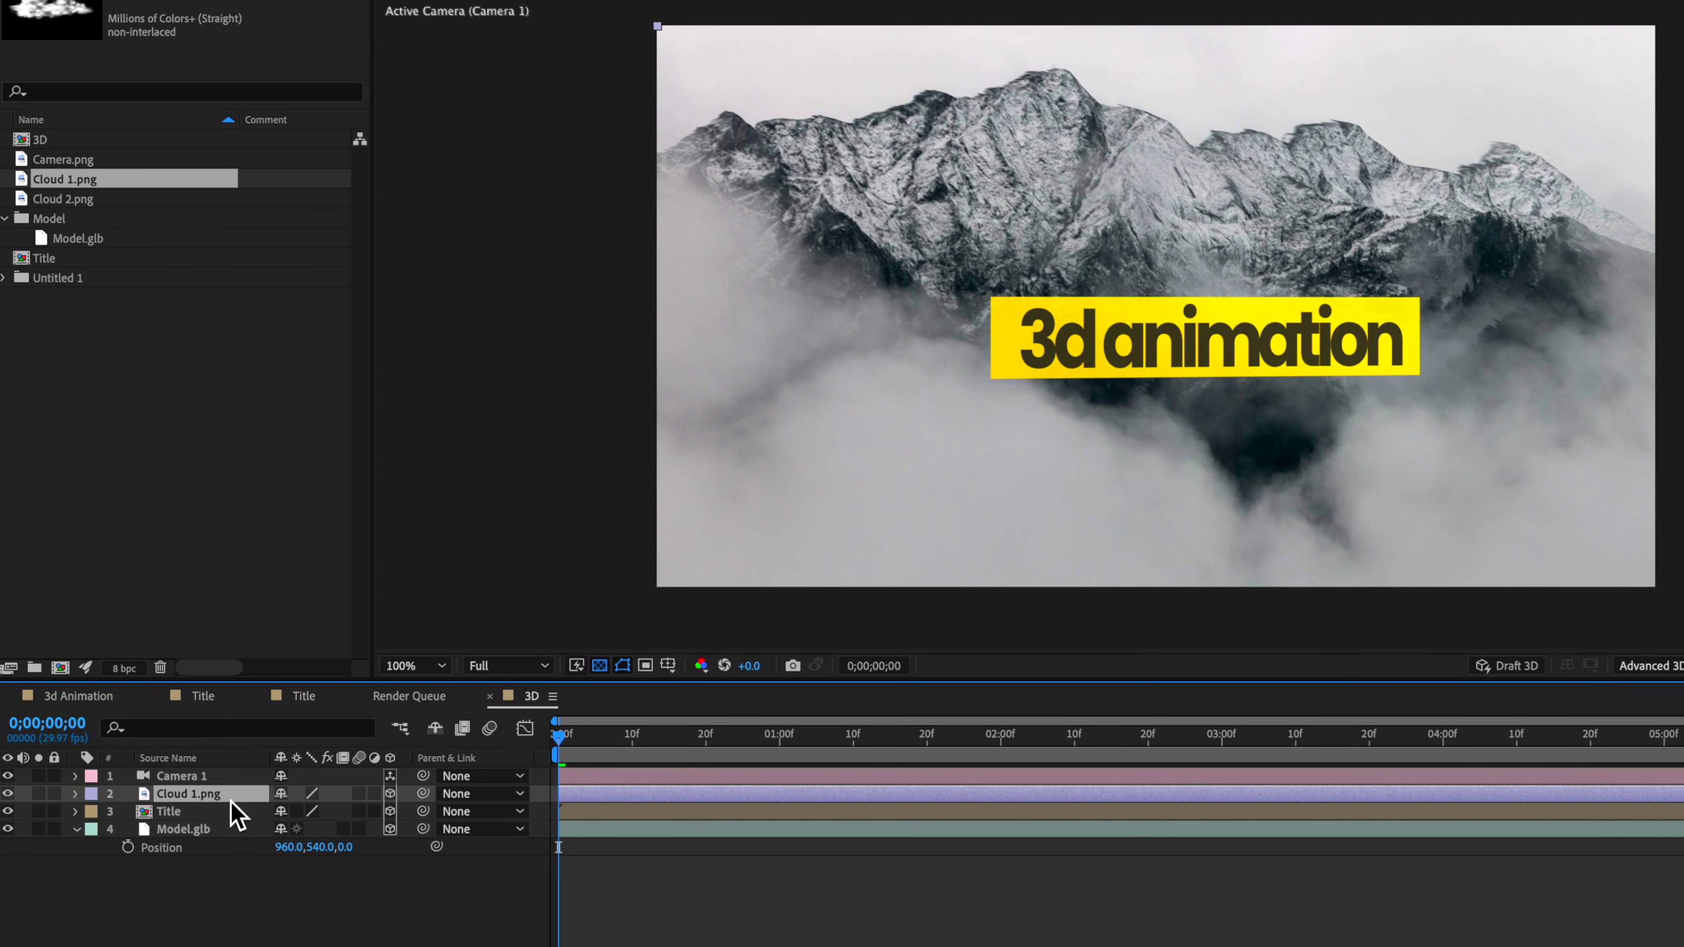
Push Cloud 1.png back in depth at 5% scale and move it over the fog at the mountain's lower left.
key("p")
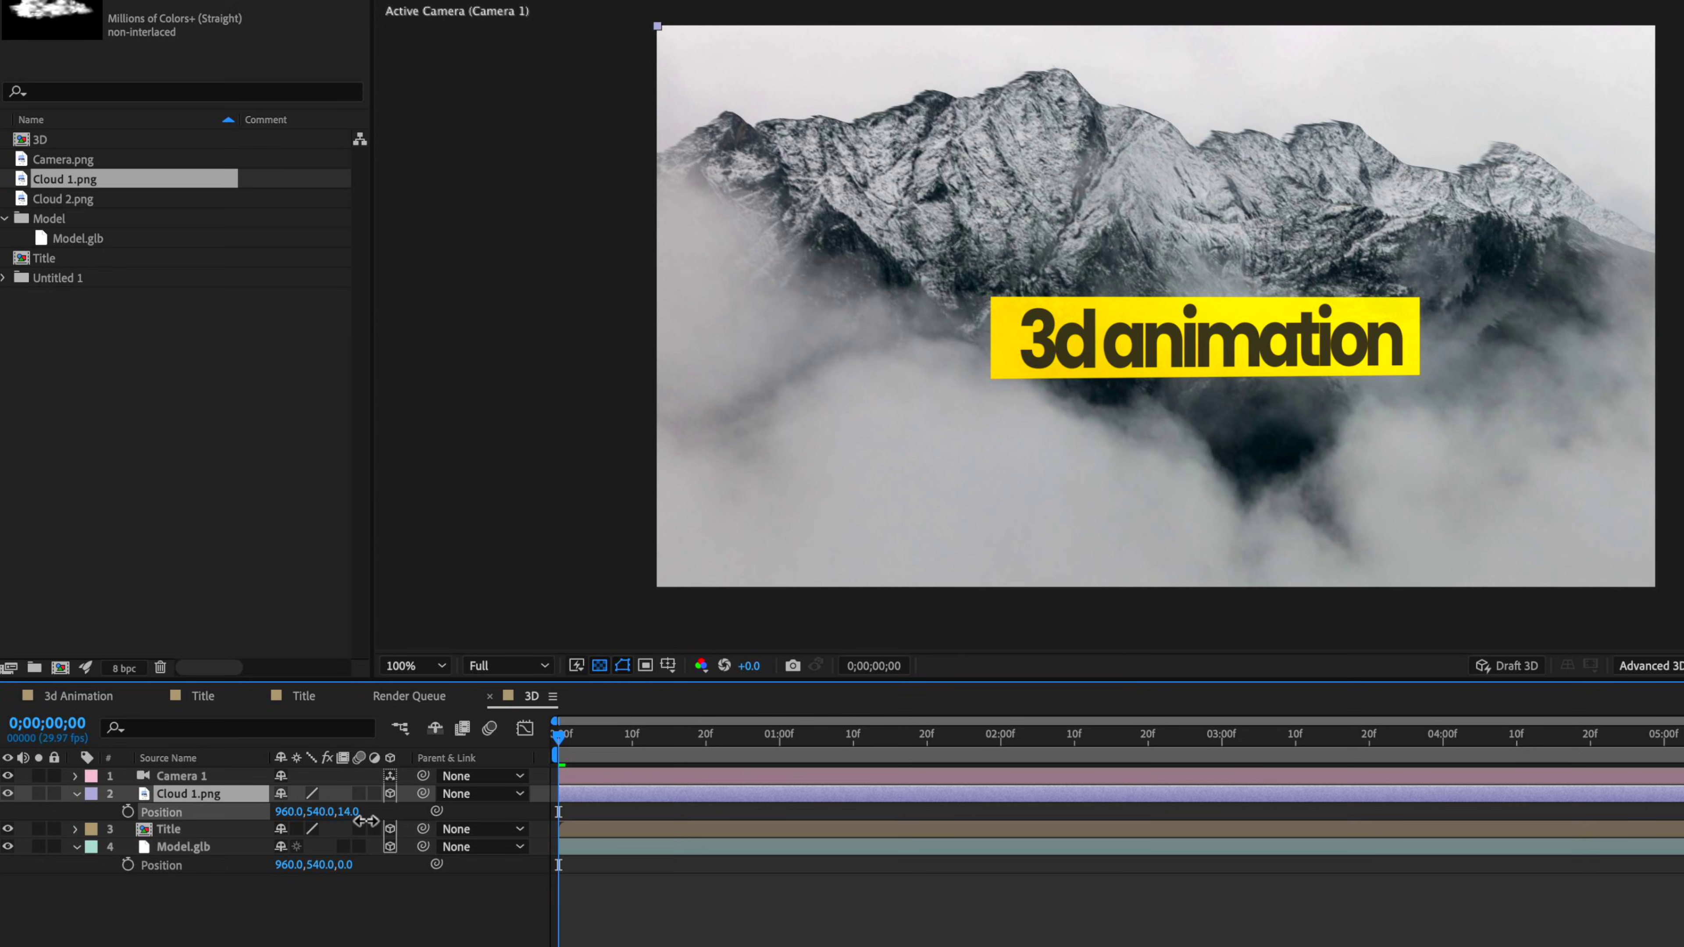
left_click_drag(396, 823, 601, 701)
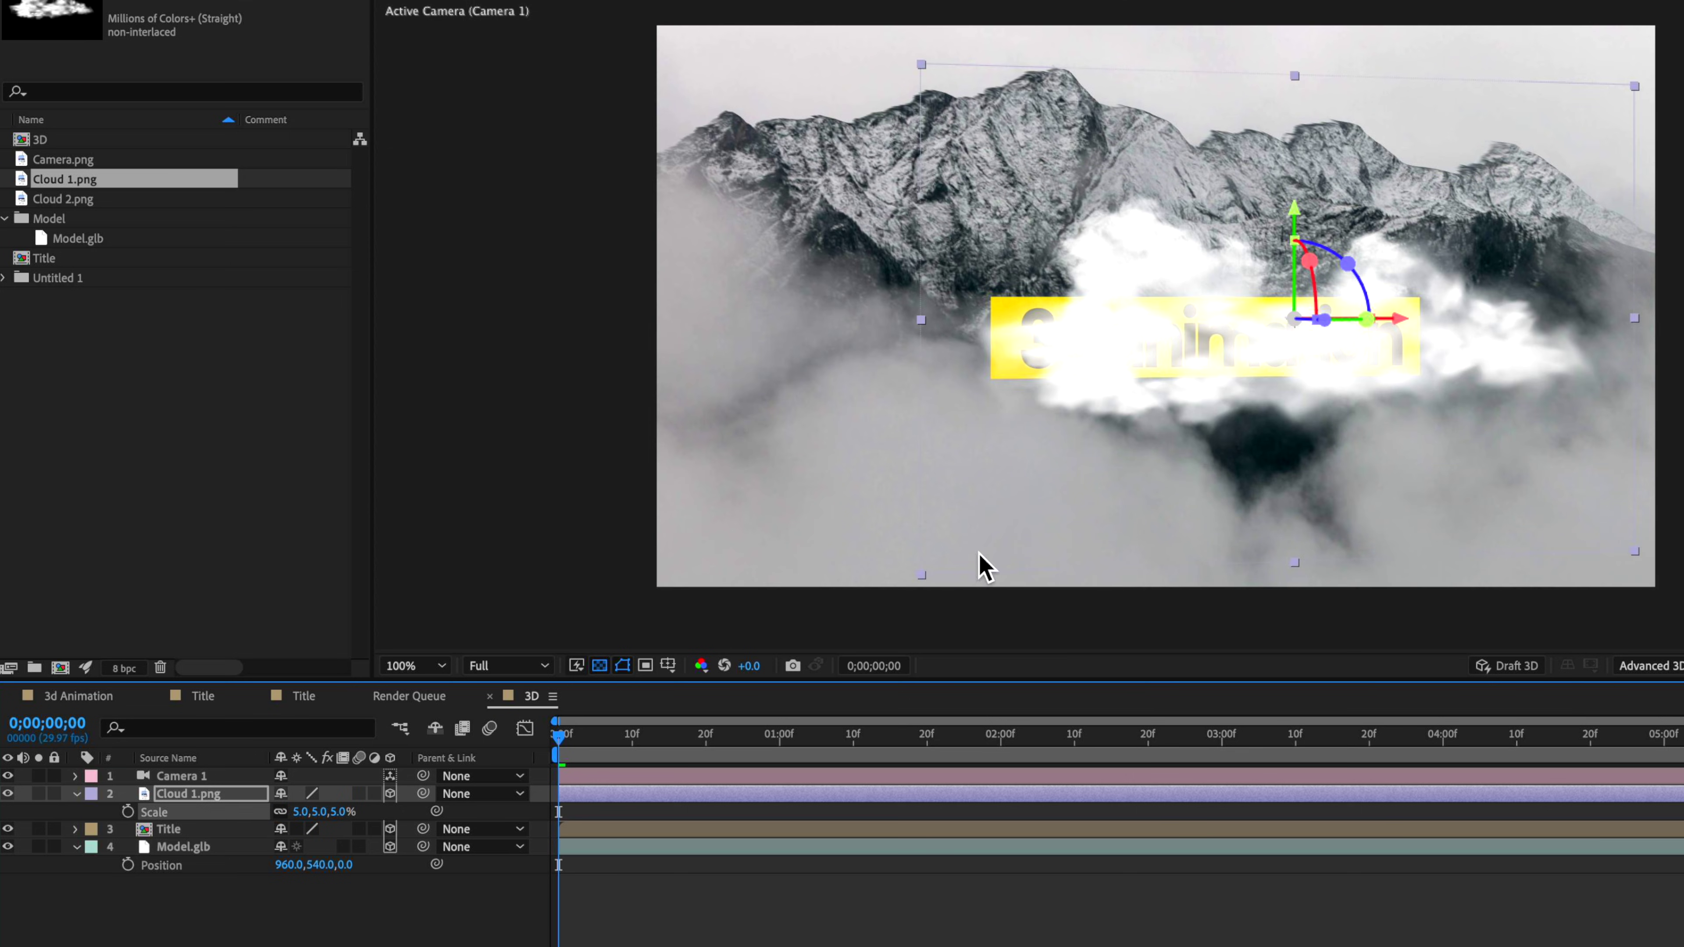
left_click_drag(1399, 372, 998, 462)
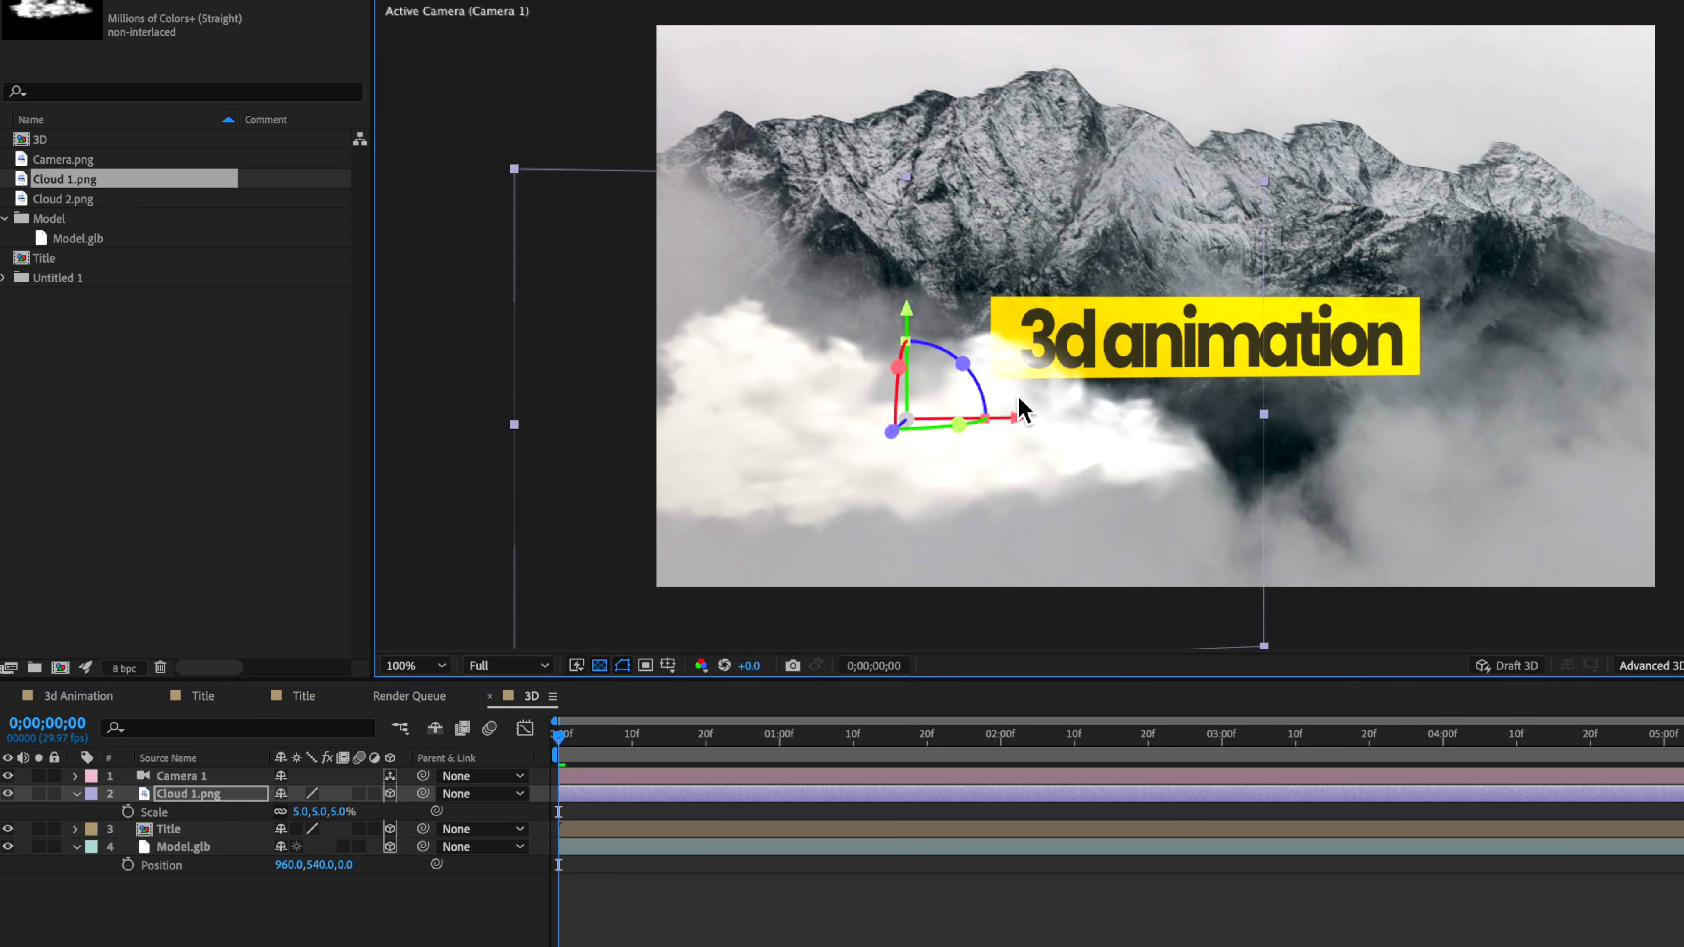
Enlarge Cloud 1.png to about 8.4% and lower it across the foreground, scrubbing to 0;00;00;14 to check the overlap.
left_click_drag(1295, 417, 1206, 481)
left_click_drag(570, 749, 661, 743)
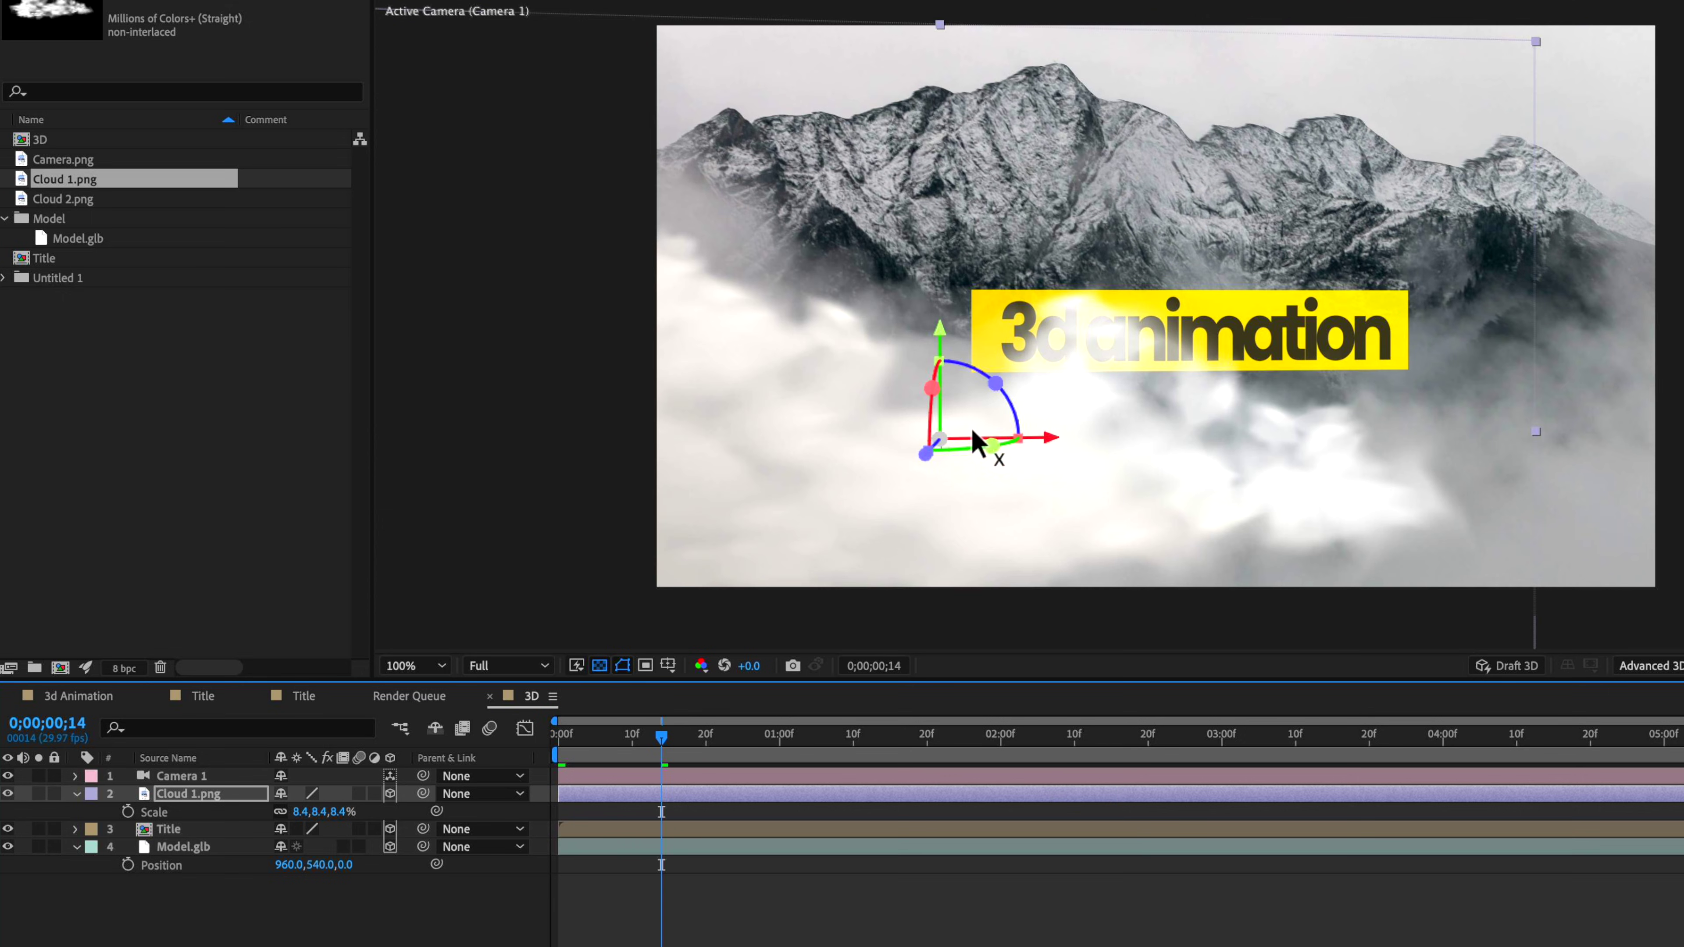
left_click_drag(930, 464, 882, 540)
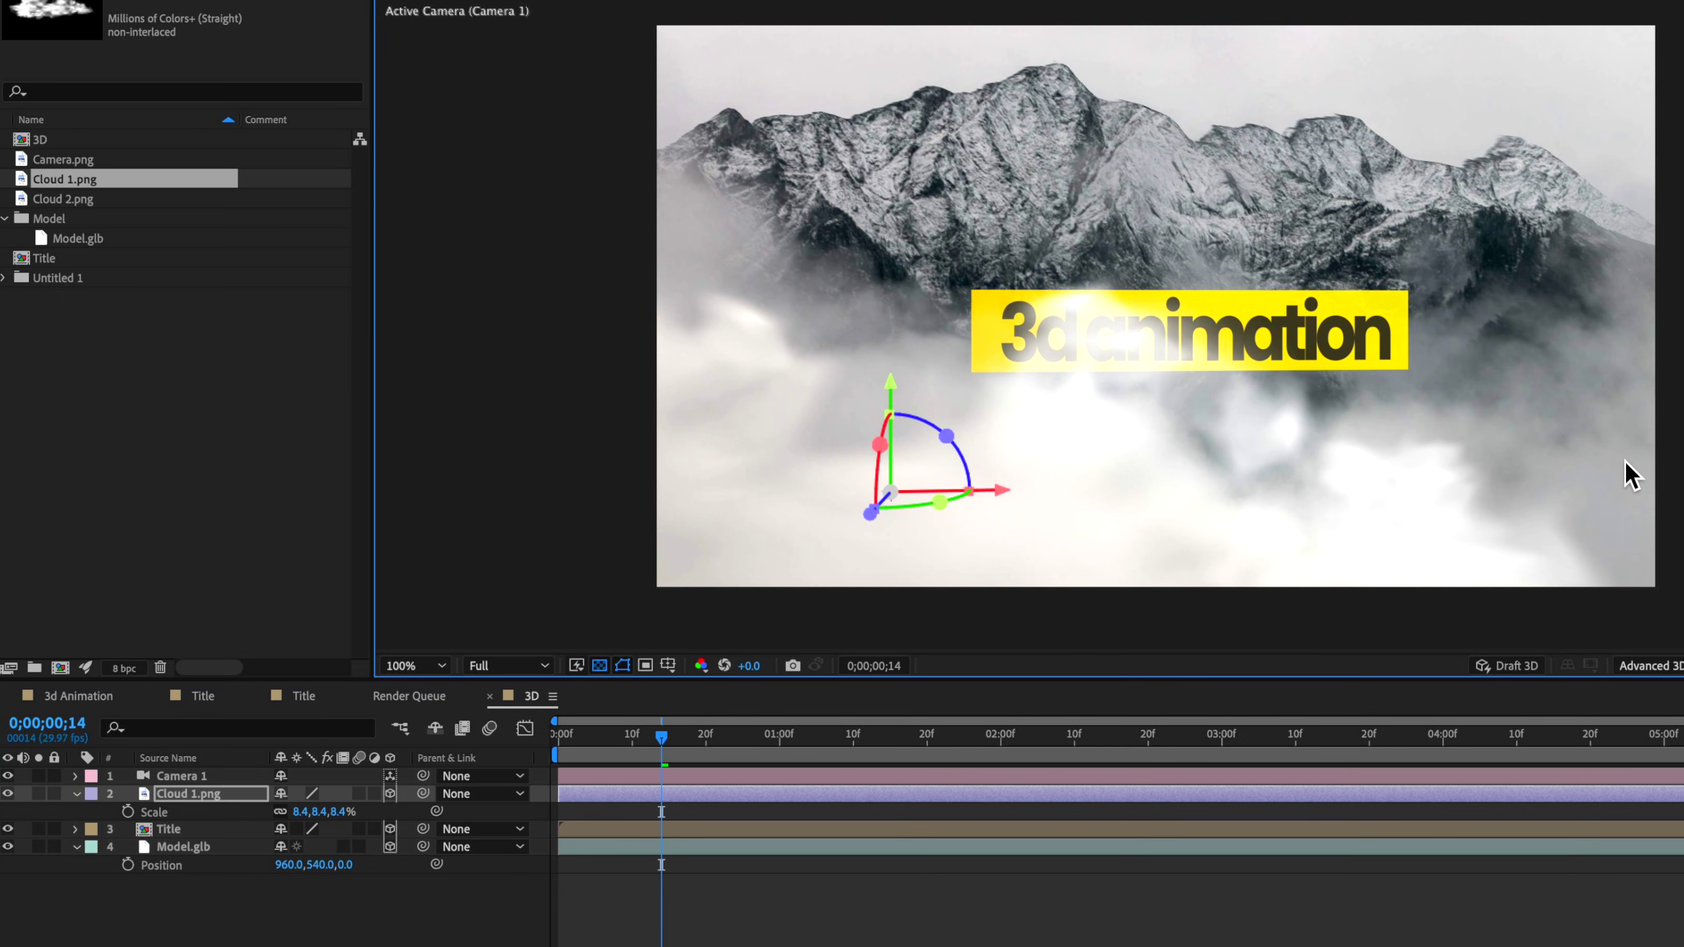
left_click_drag(1674, 494, 1253, 460)
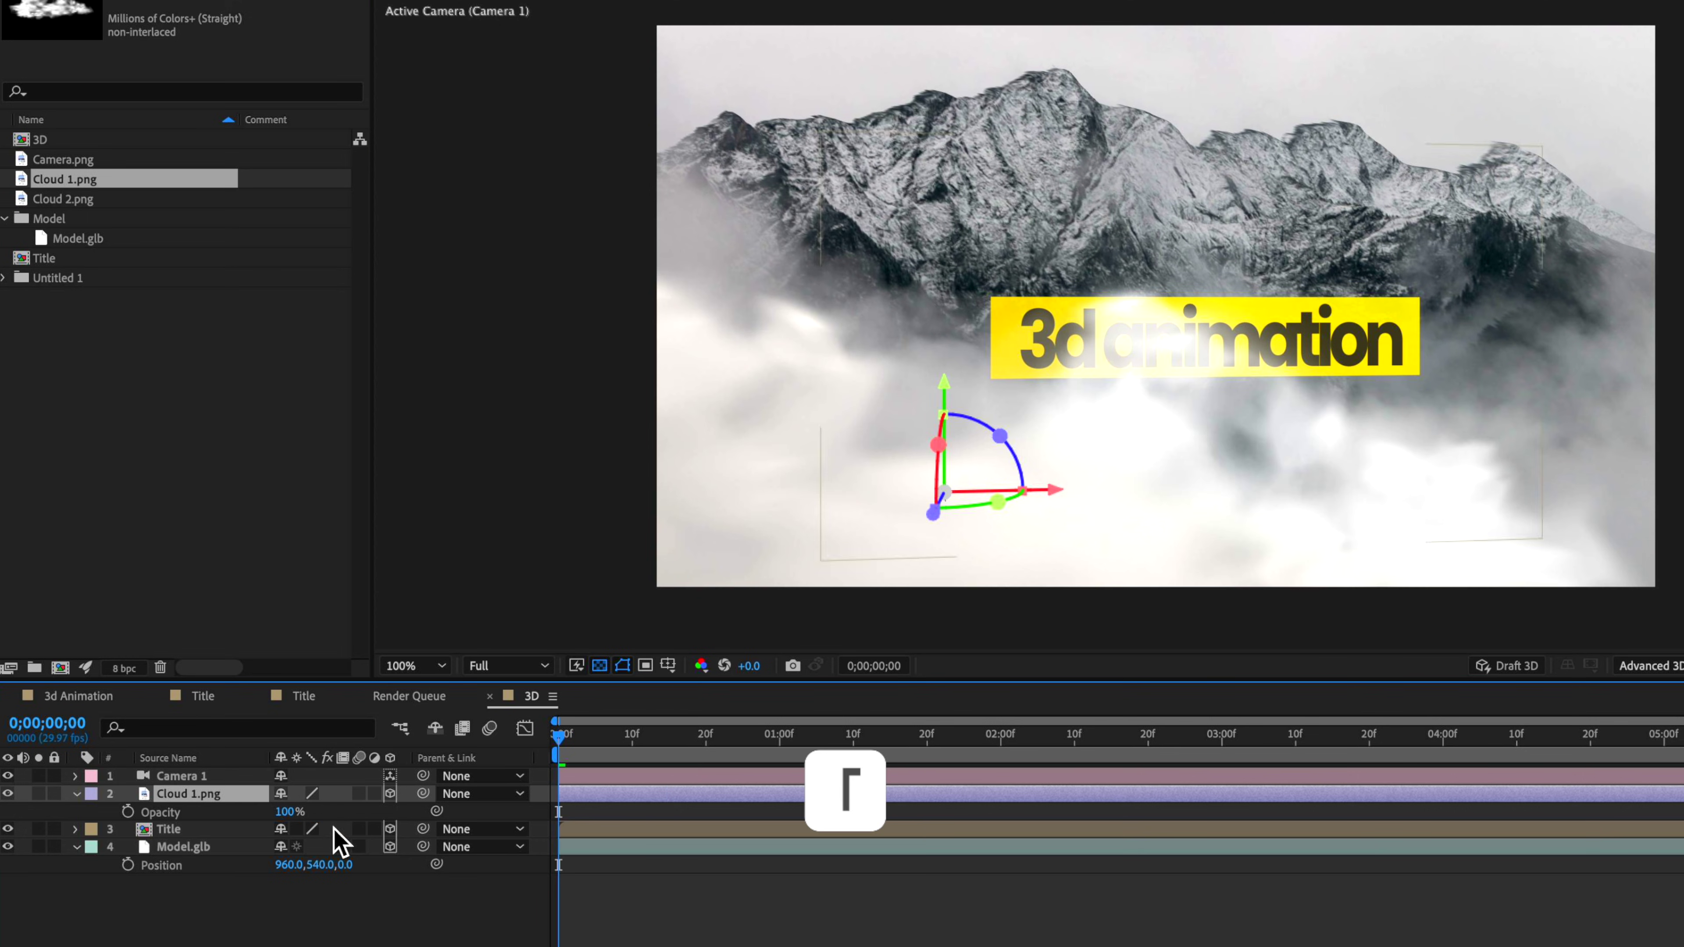
Set the opacity of Cloud 1.png to 40%.
left_click_drag(274, 821, 238, 821)
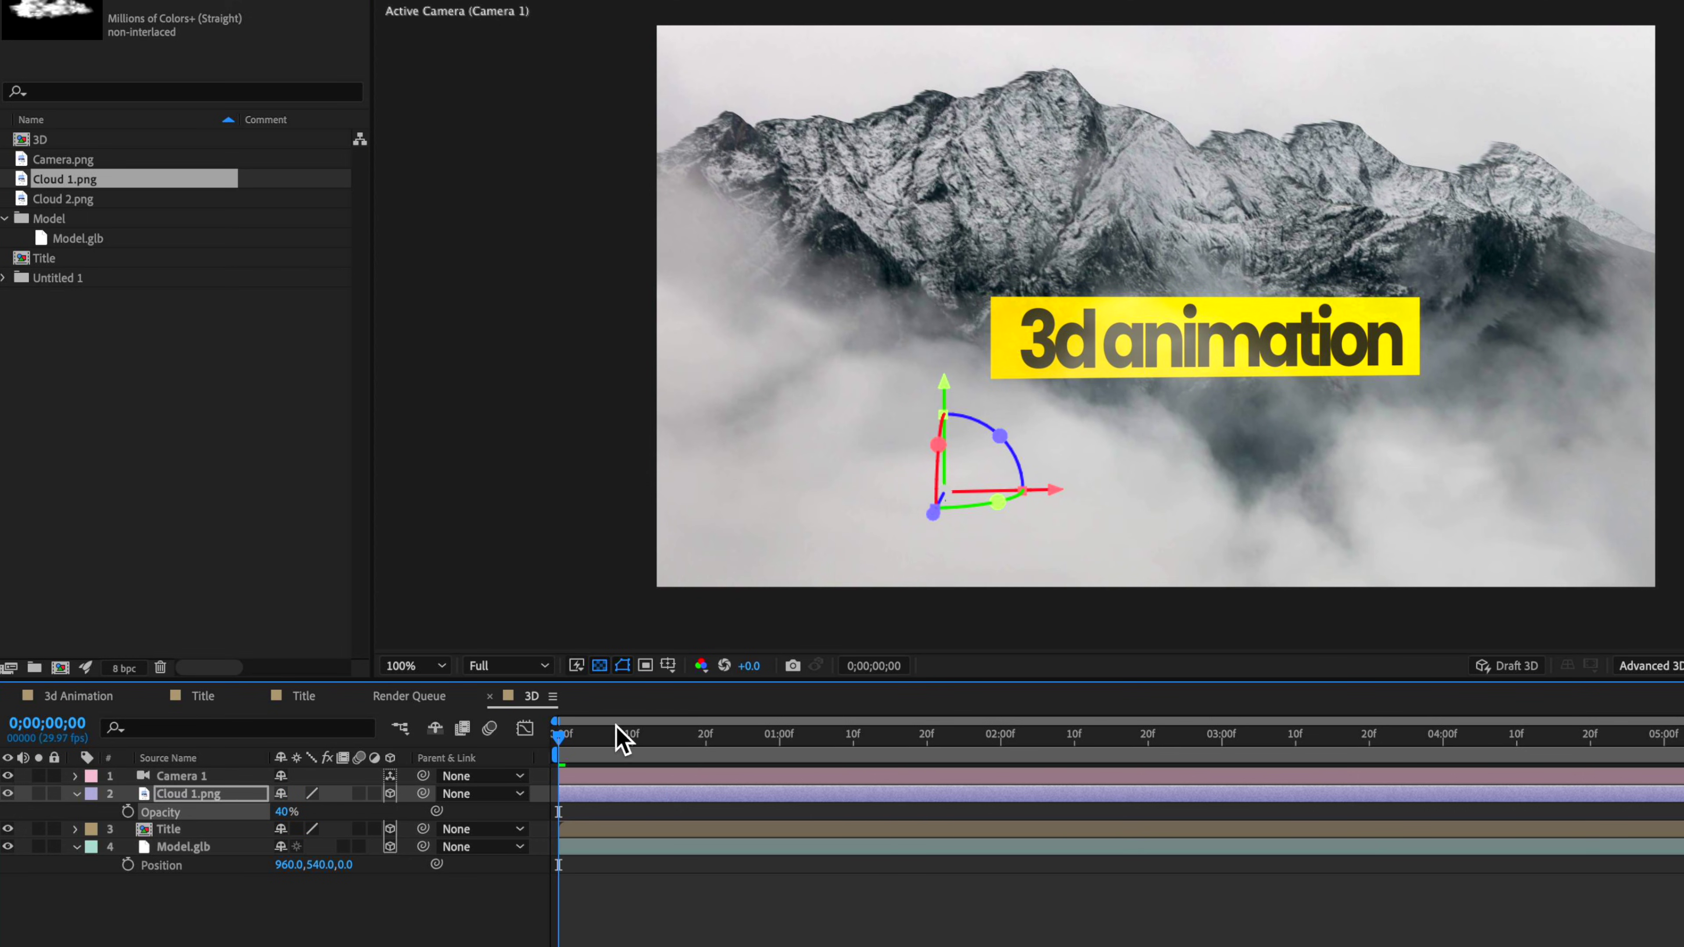
Move Cloud 1.png to the right along its X axis over the foreground fog, checking the overlap through the camera move.
left_click_drag(575, 742, 559, 829)
left_click_drag(1055, 491, 1345, 526)
left_click_drag(560, 796, 1468, 819)
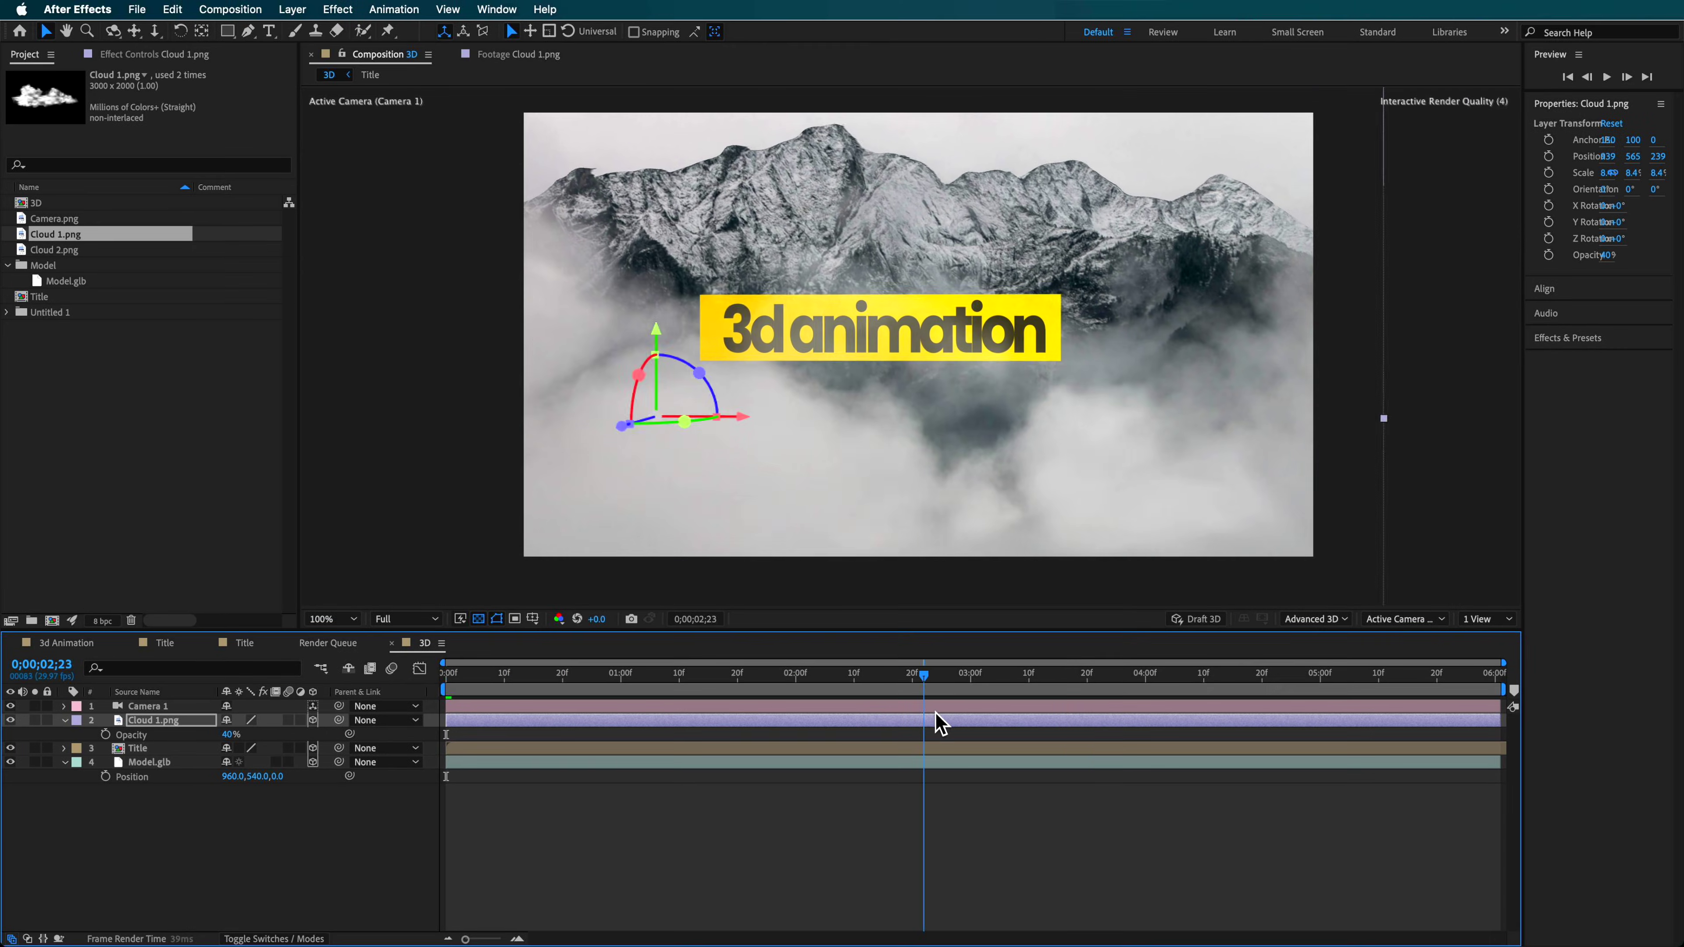
left_click_drag(1164, 738, 742, 760)
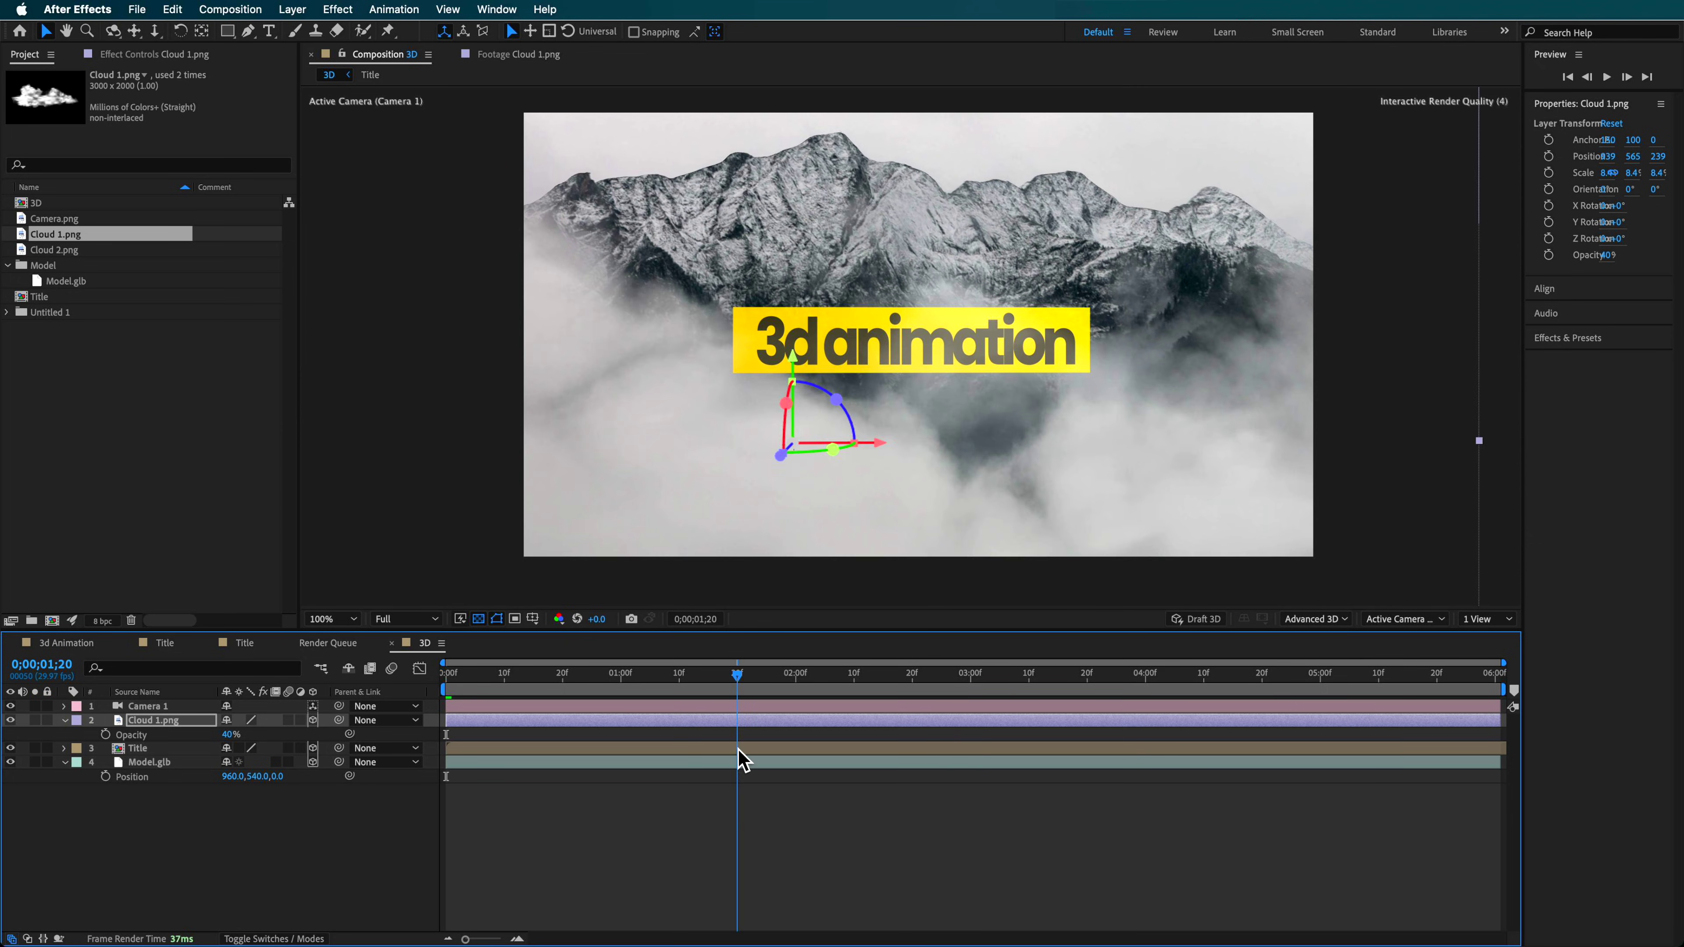
left_click_drag(582, 758, 837, 802)
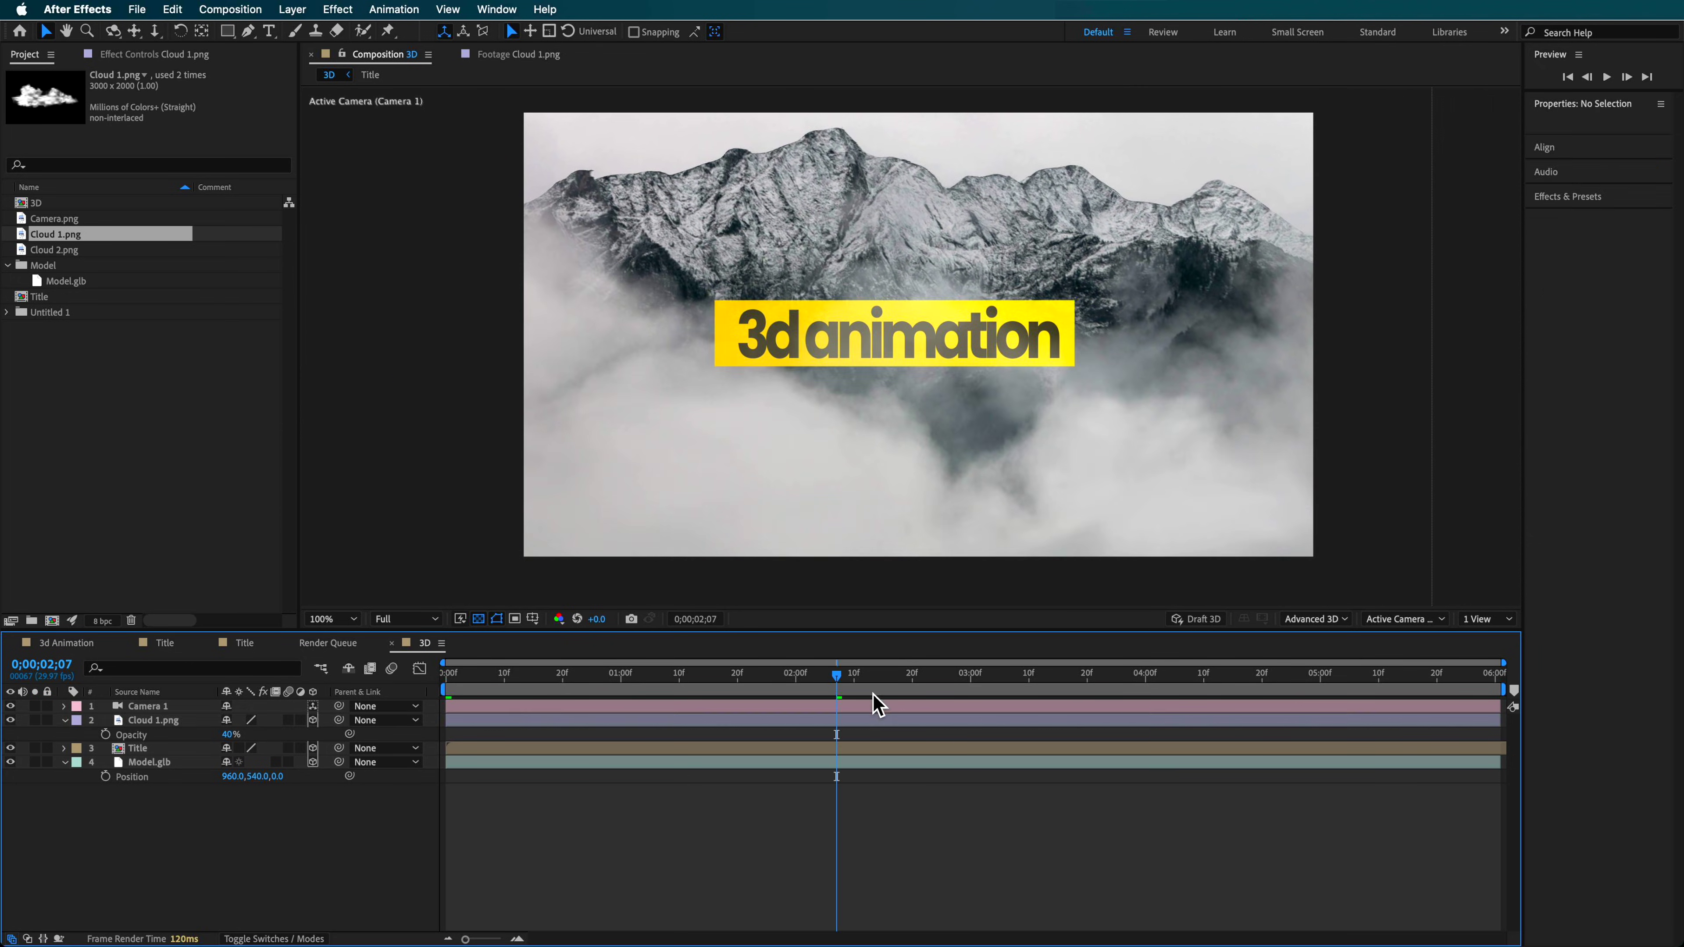
left_click_drag(912, 690, 1372, 721)
left_click_drag(947, 737, 726, 735)
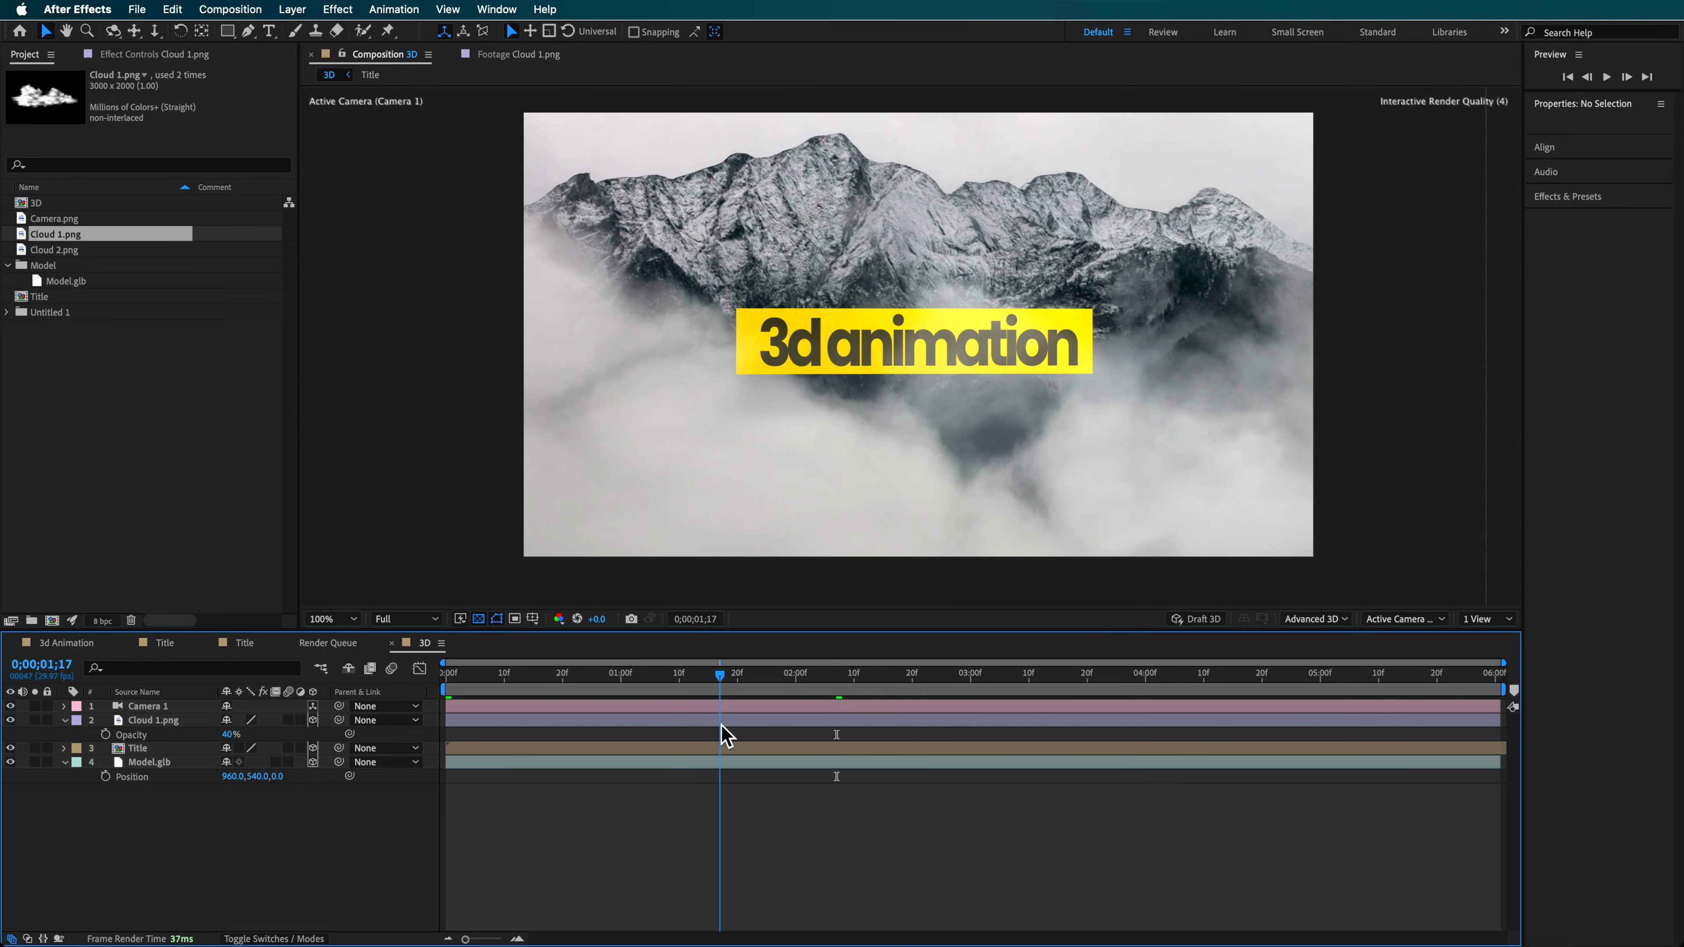
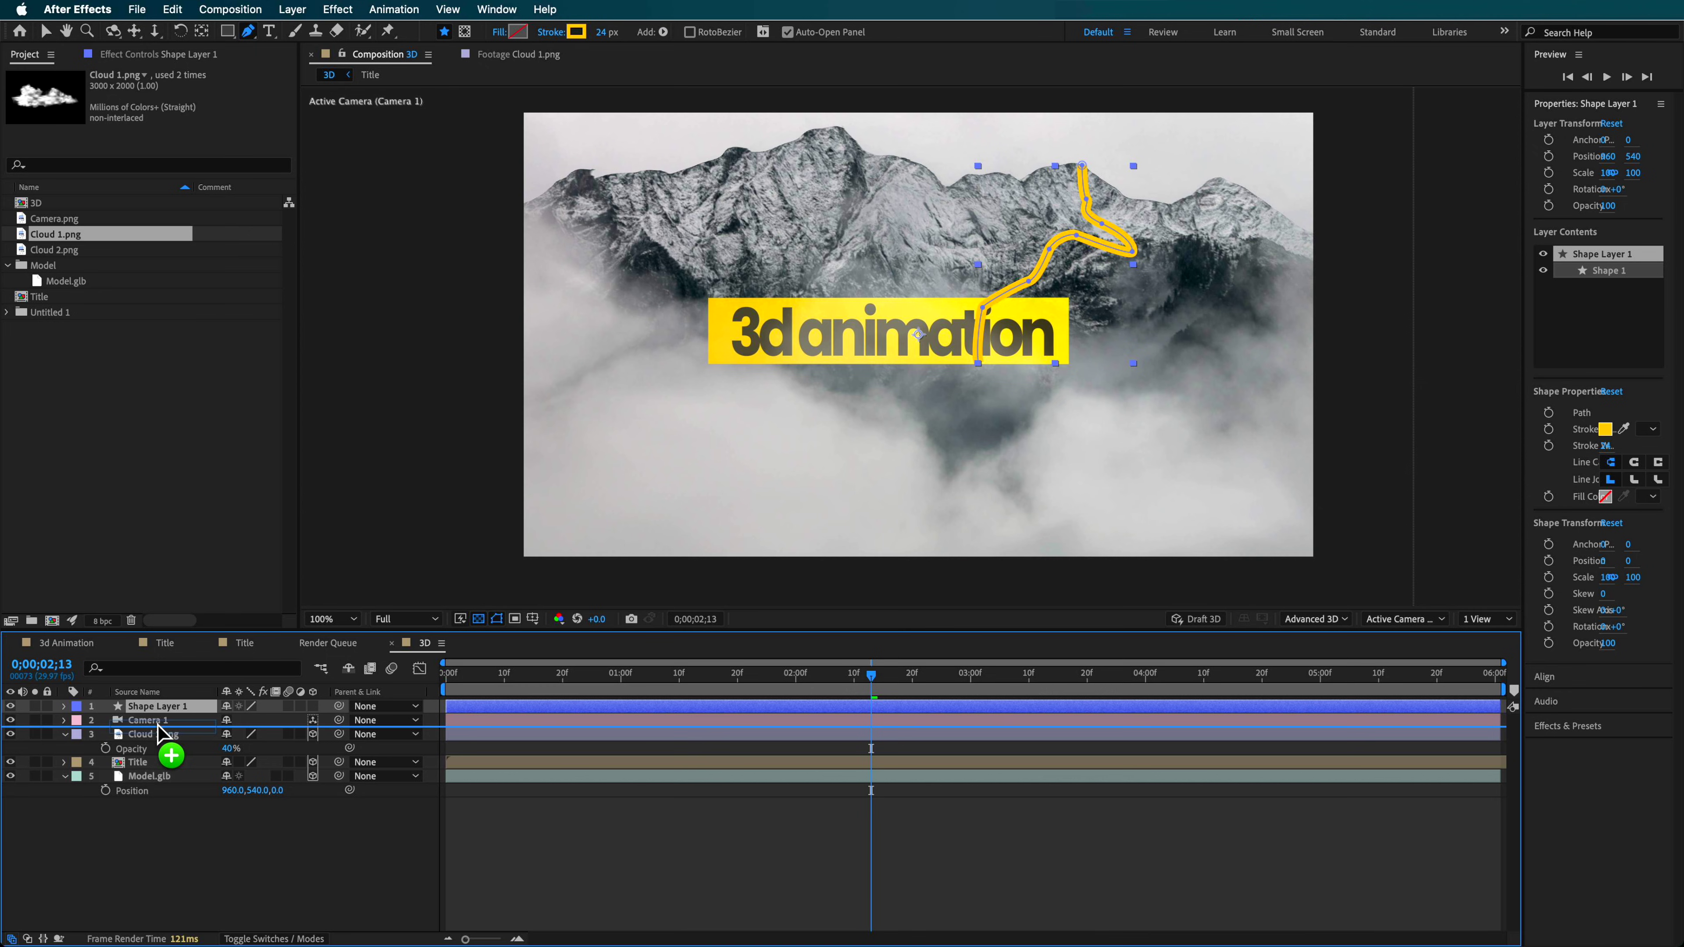
Place Shape Layer 1 between Title and Model.glb, make it a 3D layer and push its Z position to 552.
left_click_drag(158, 730, 150, 771)
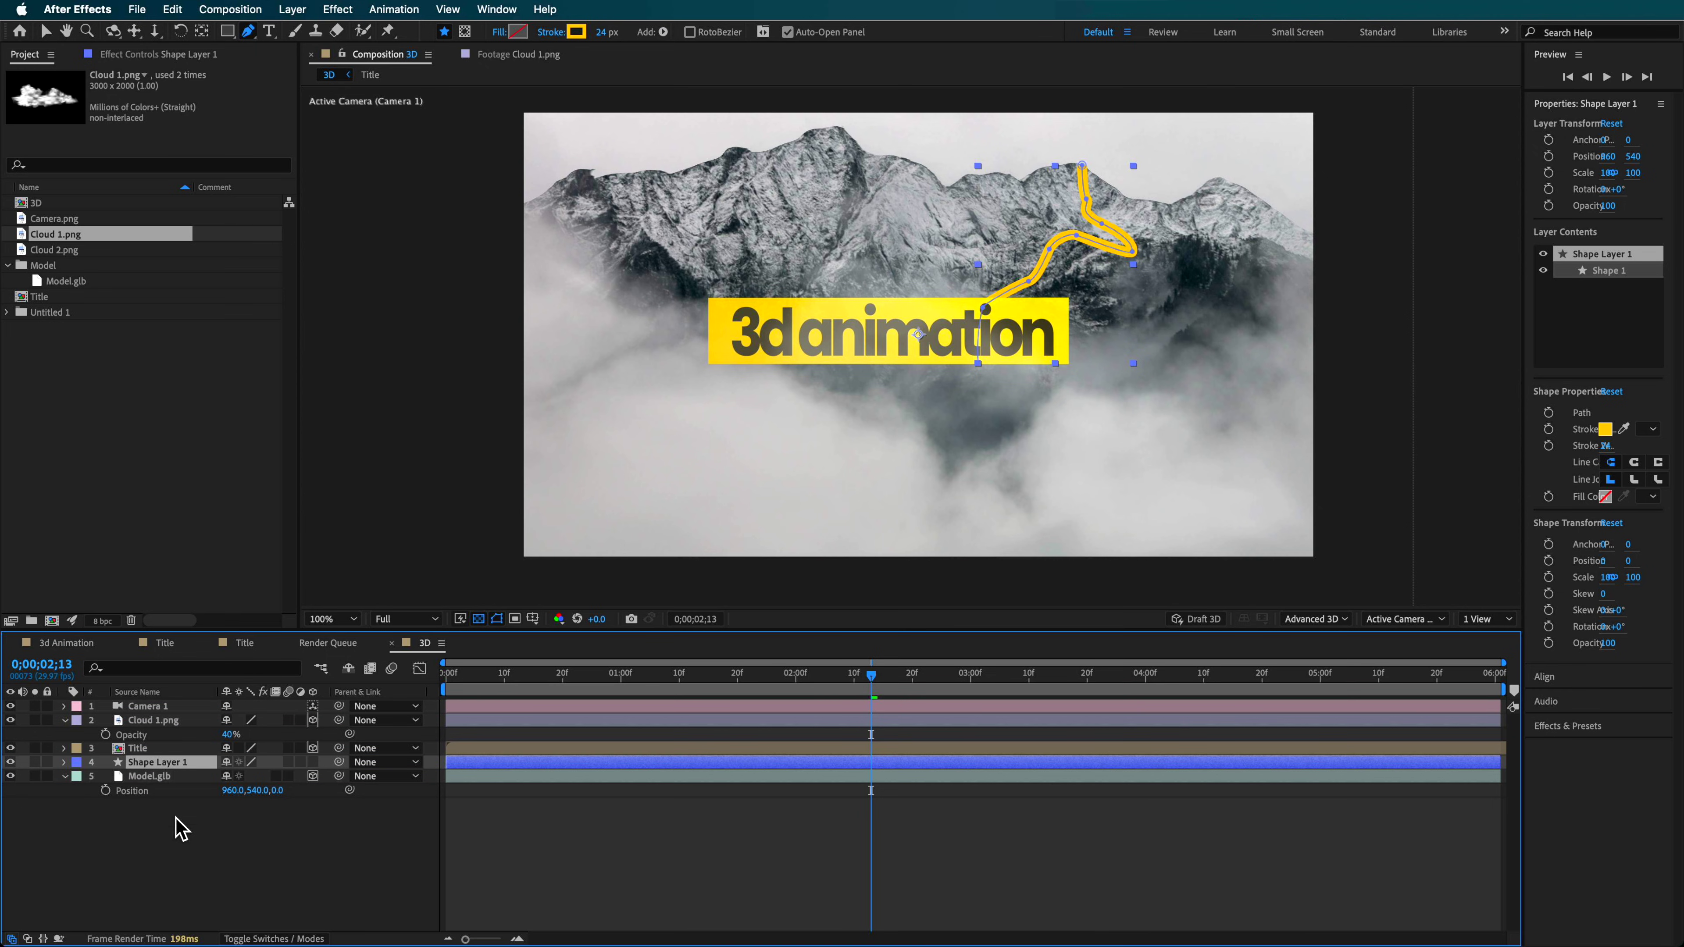
left_click(313, 762)
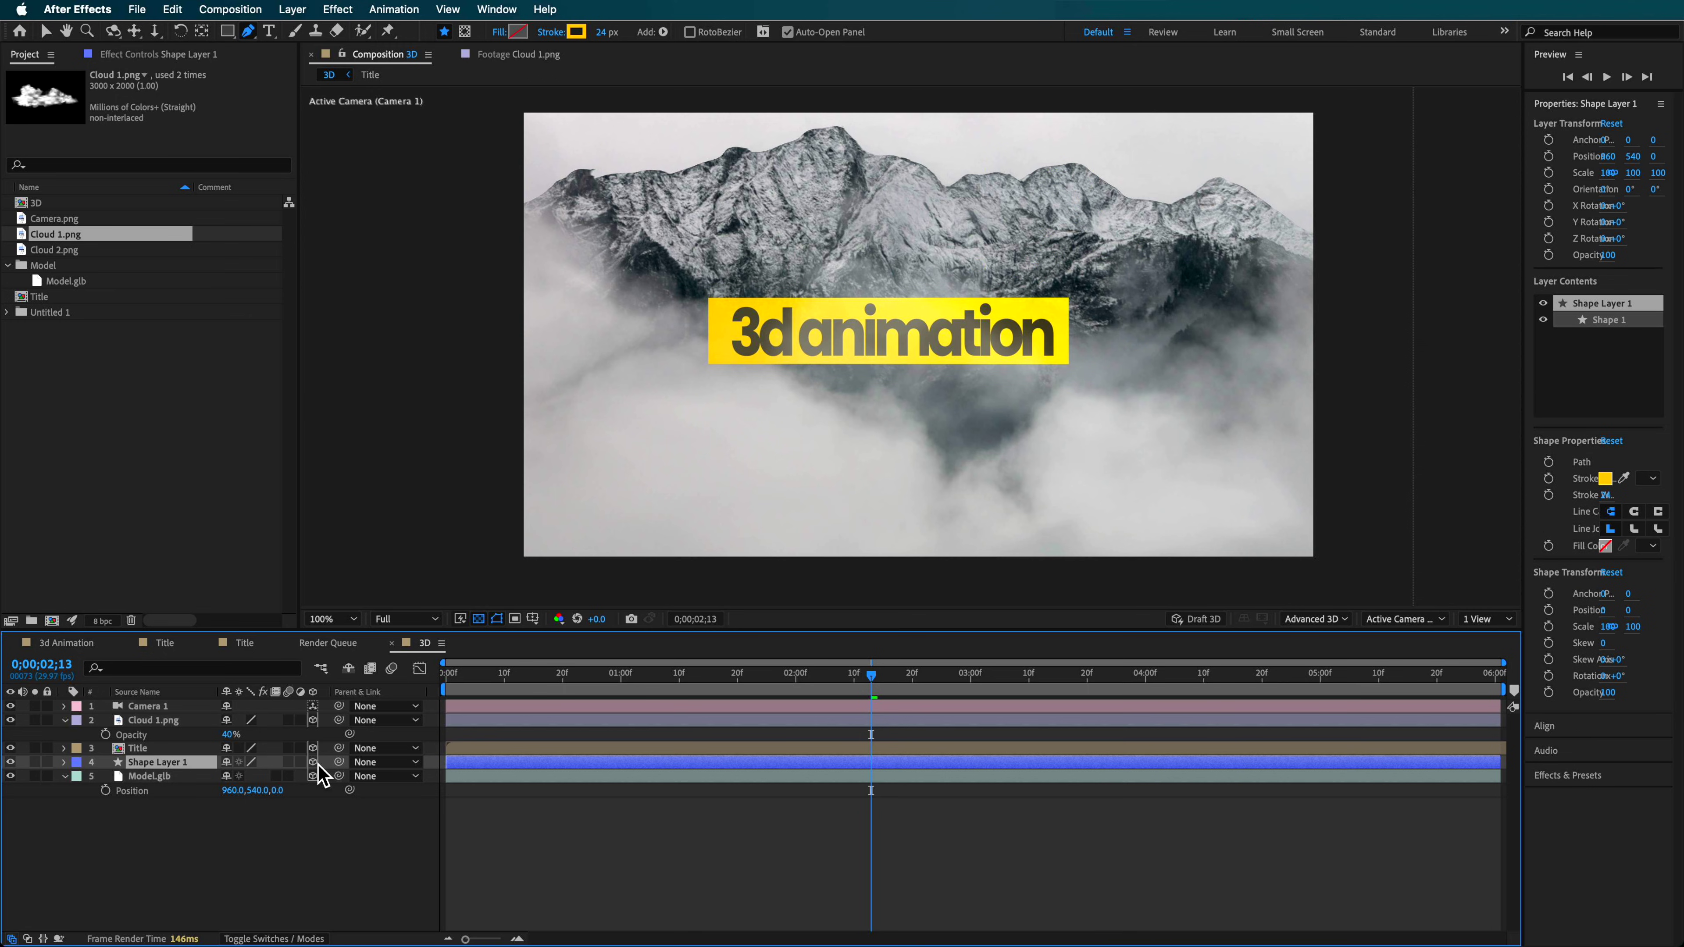
key("p")
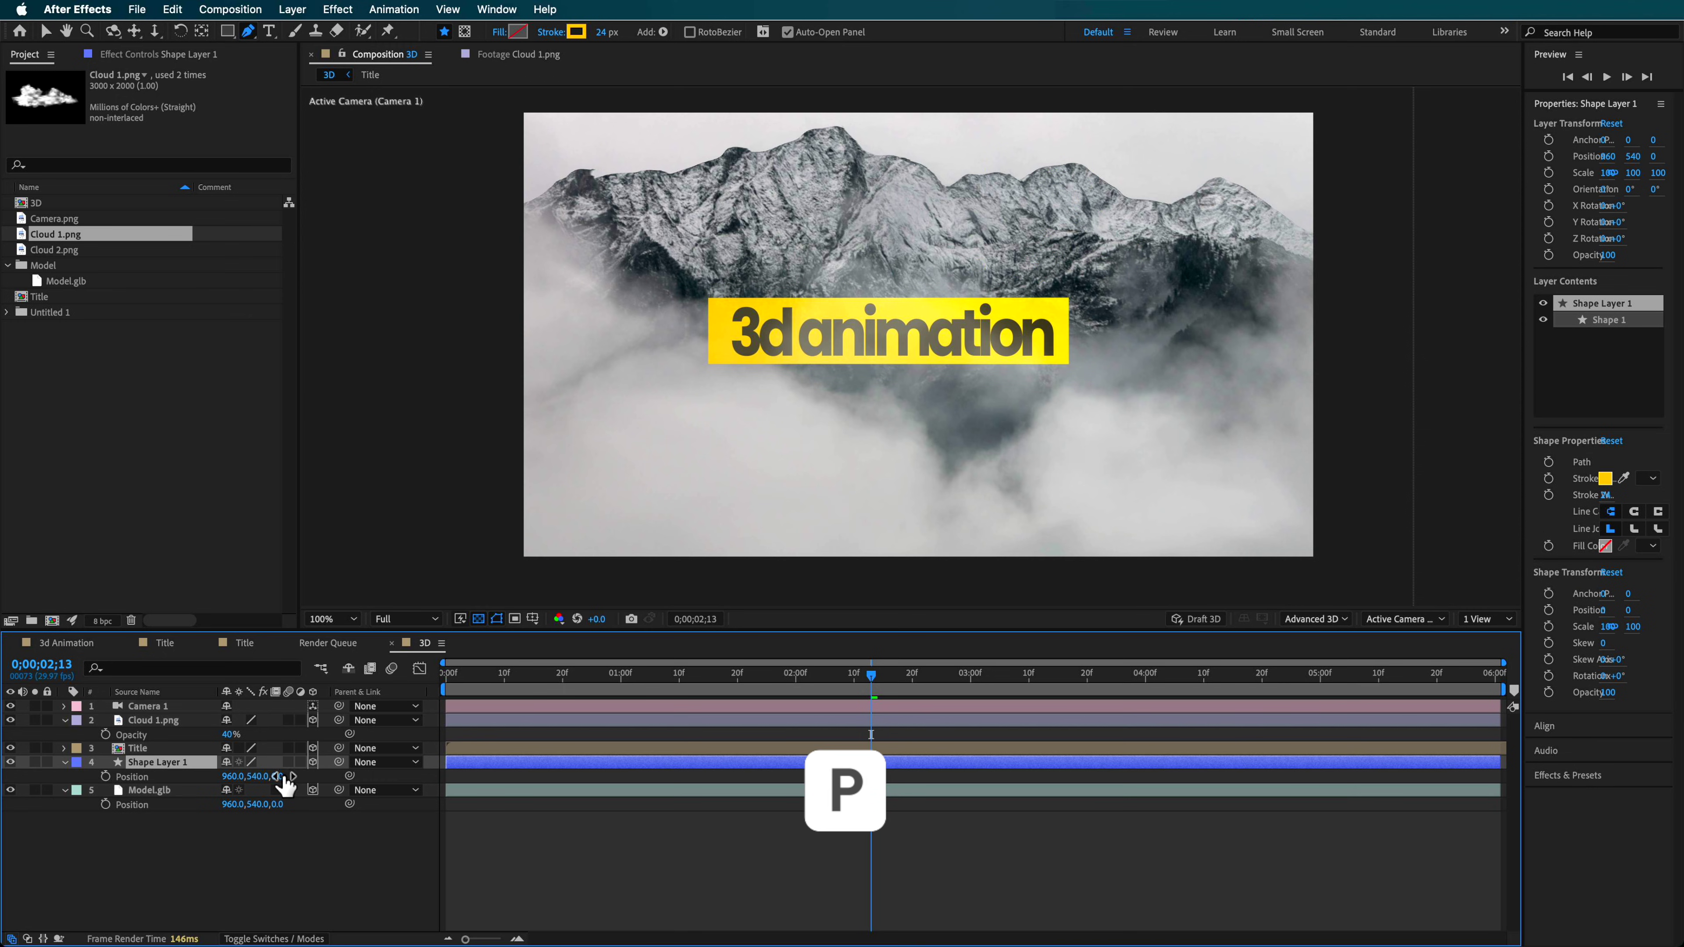
left_click_drag(278, 777, 731, 775)
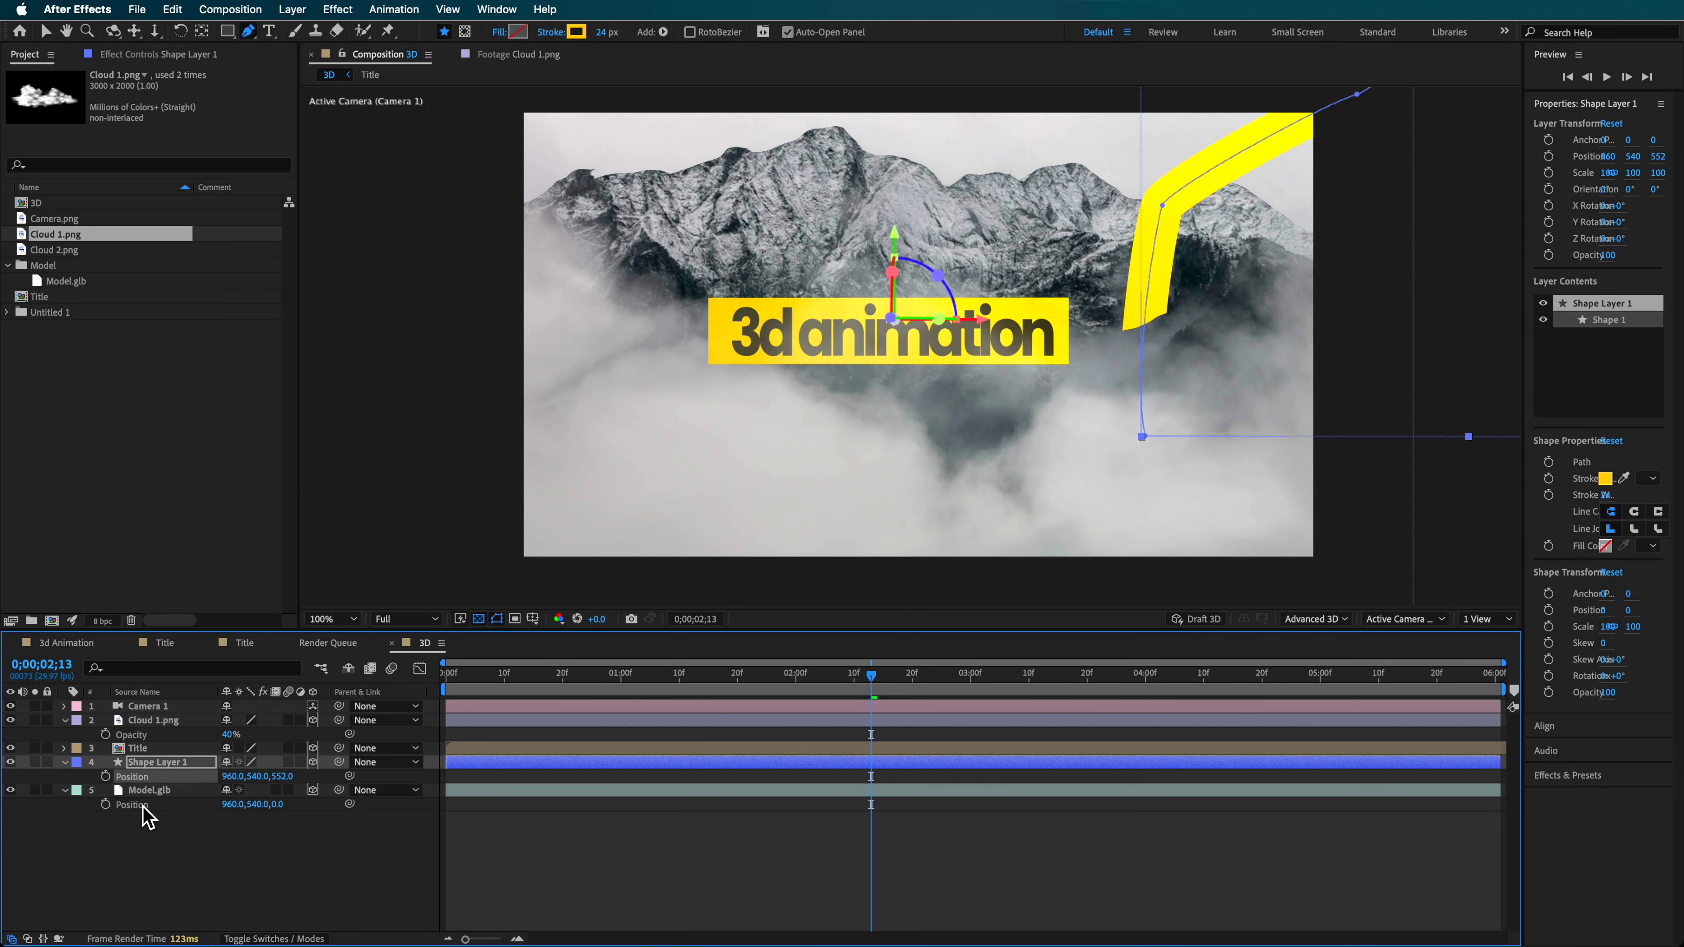
Shift the yellow path layer back over the mountain and move its anchor point to the middle of the drawn line.
left_click(164, 763)
key("v")
left_click_drag(1182, 272, 878, 405)
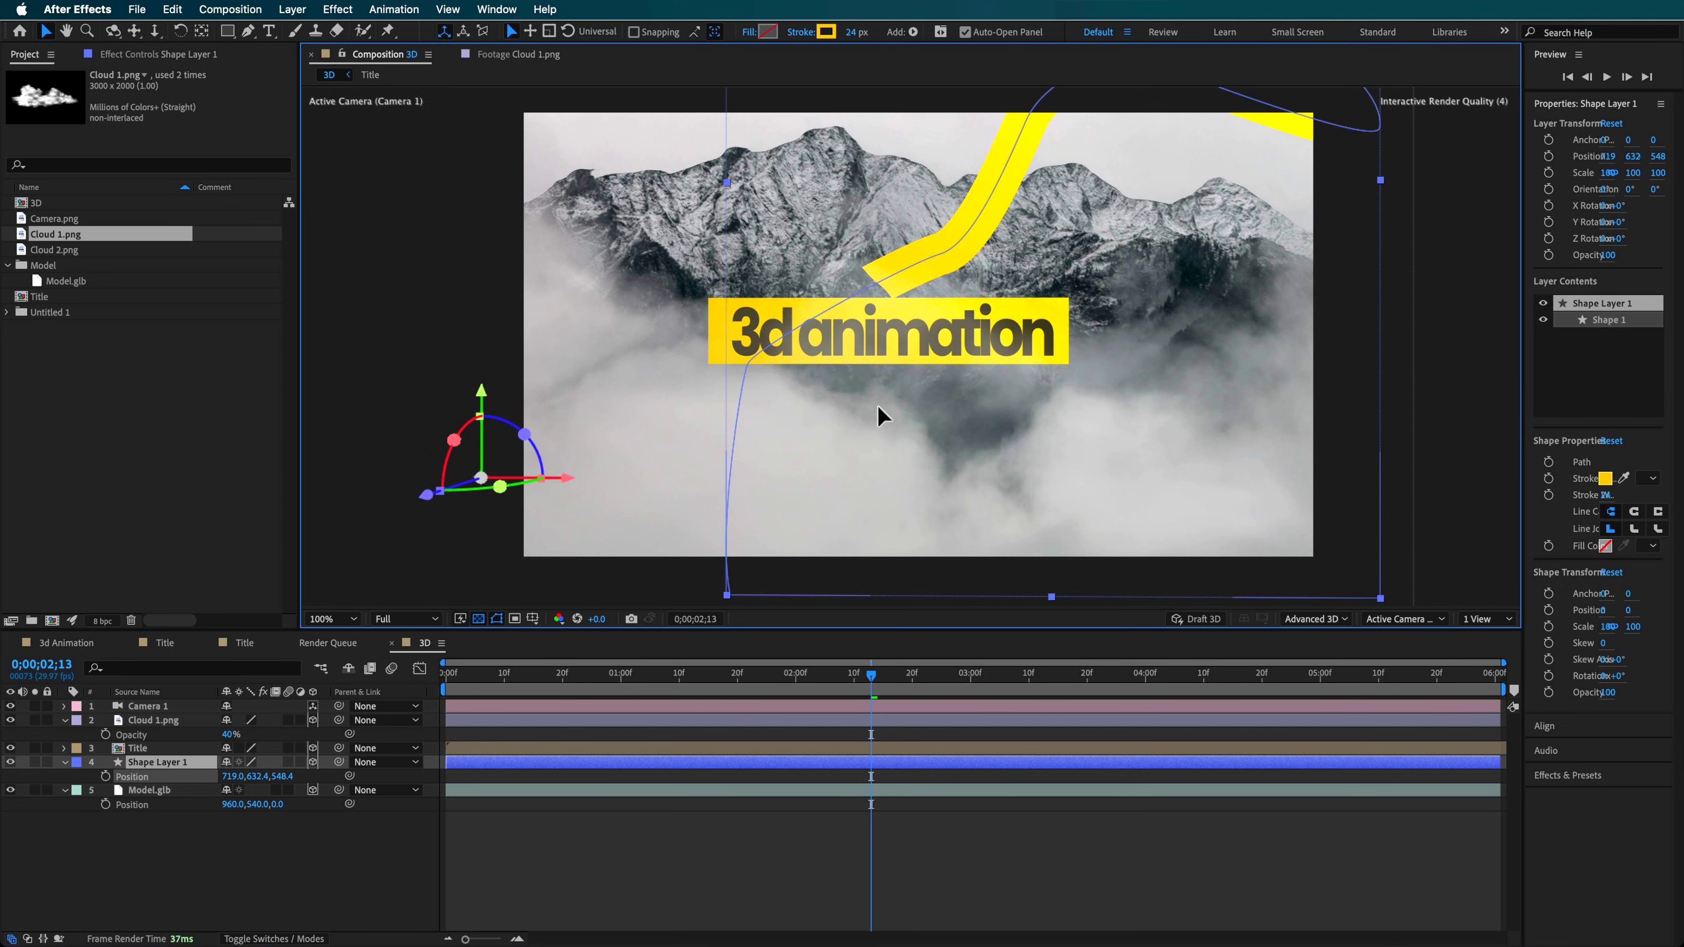
key("y")
left_click_drag(582, 475, 1137, 464)
left_click_drag(1043, 398, 1047, 120)
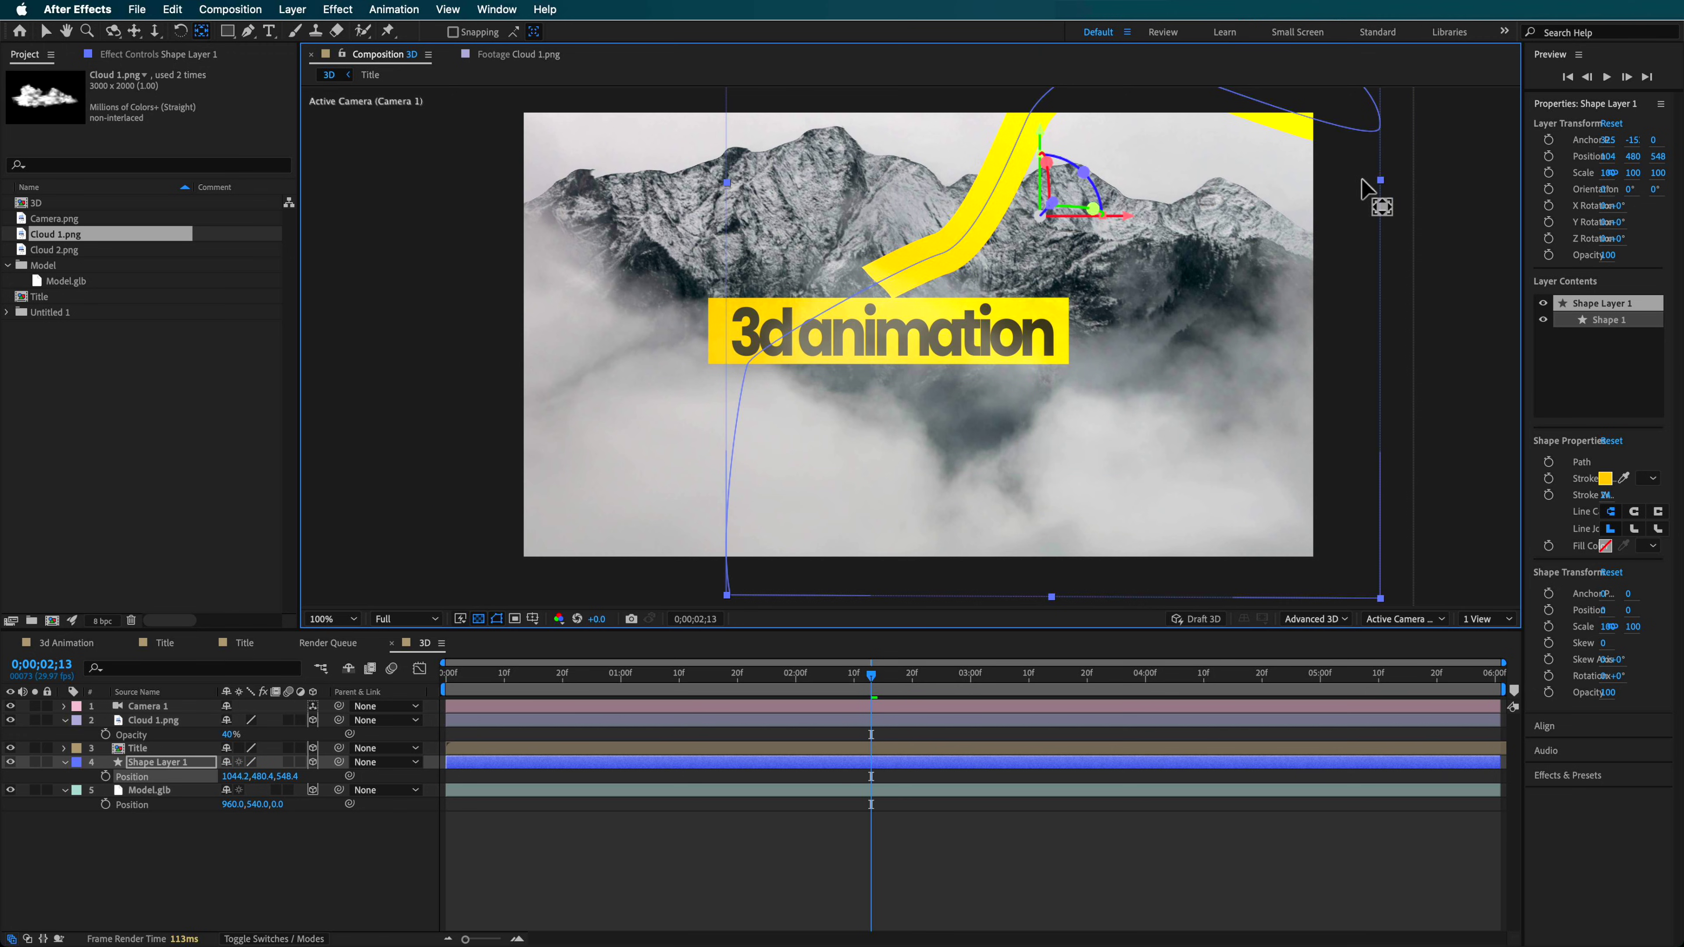
Scale Shape Layer 1 down to about 19.5% and fit it against the mountain slope at position 1058.1, 493.4, 581.6.
key("v")
left_click_drag(1381, 180, 1115, 243)
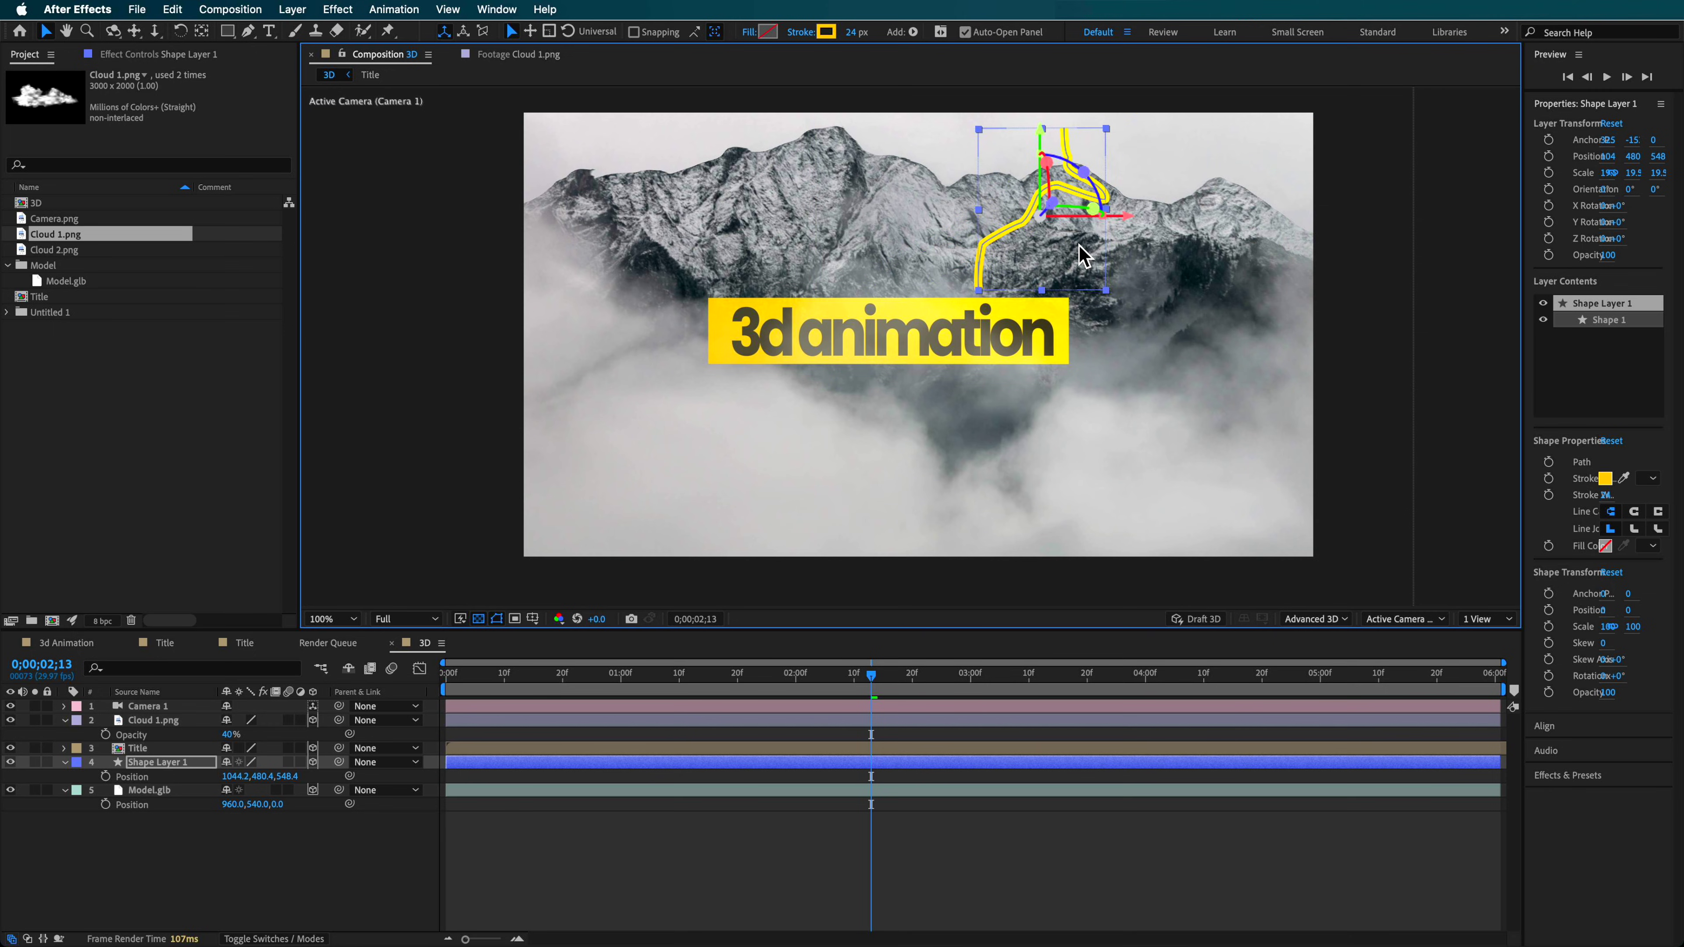
left_click_drag(286, 777, 328, 780)
left_click_drag(1054, 271, 1077, 292)
key("period")
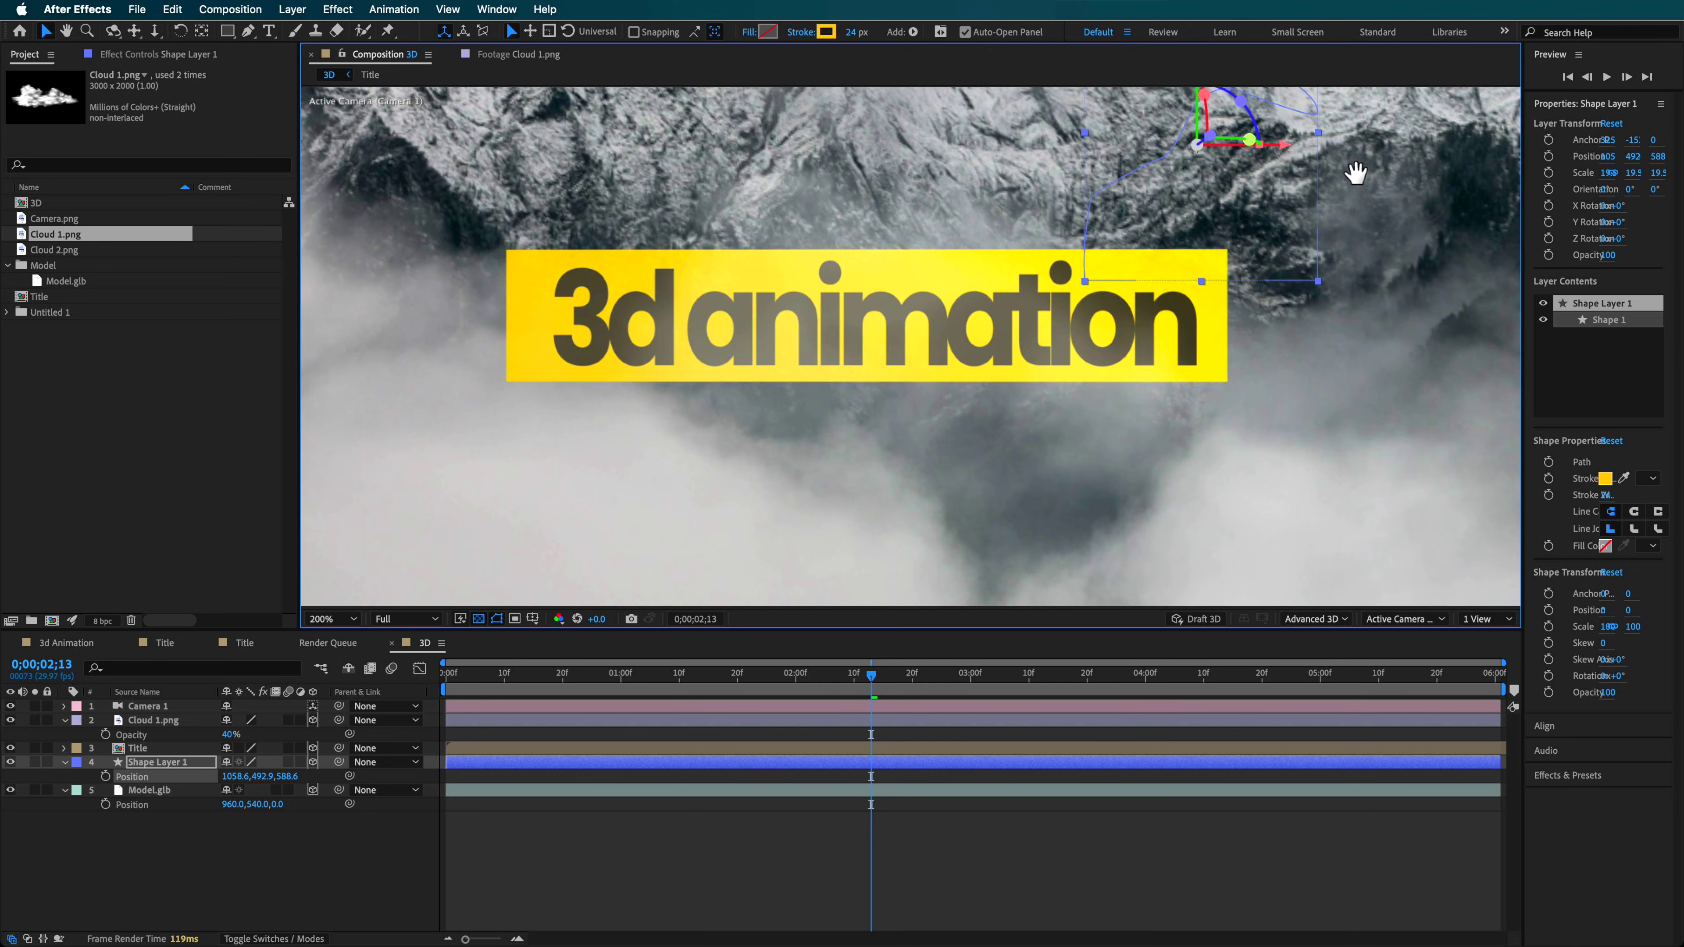
left_click_drag(1353, 168, 796, 440)
left_click_drag(288, 776, 285, 778)
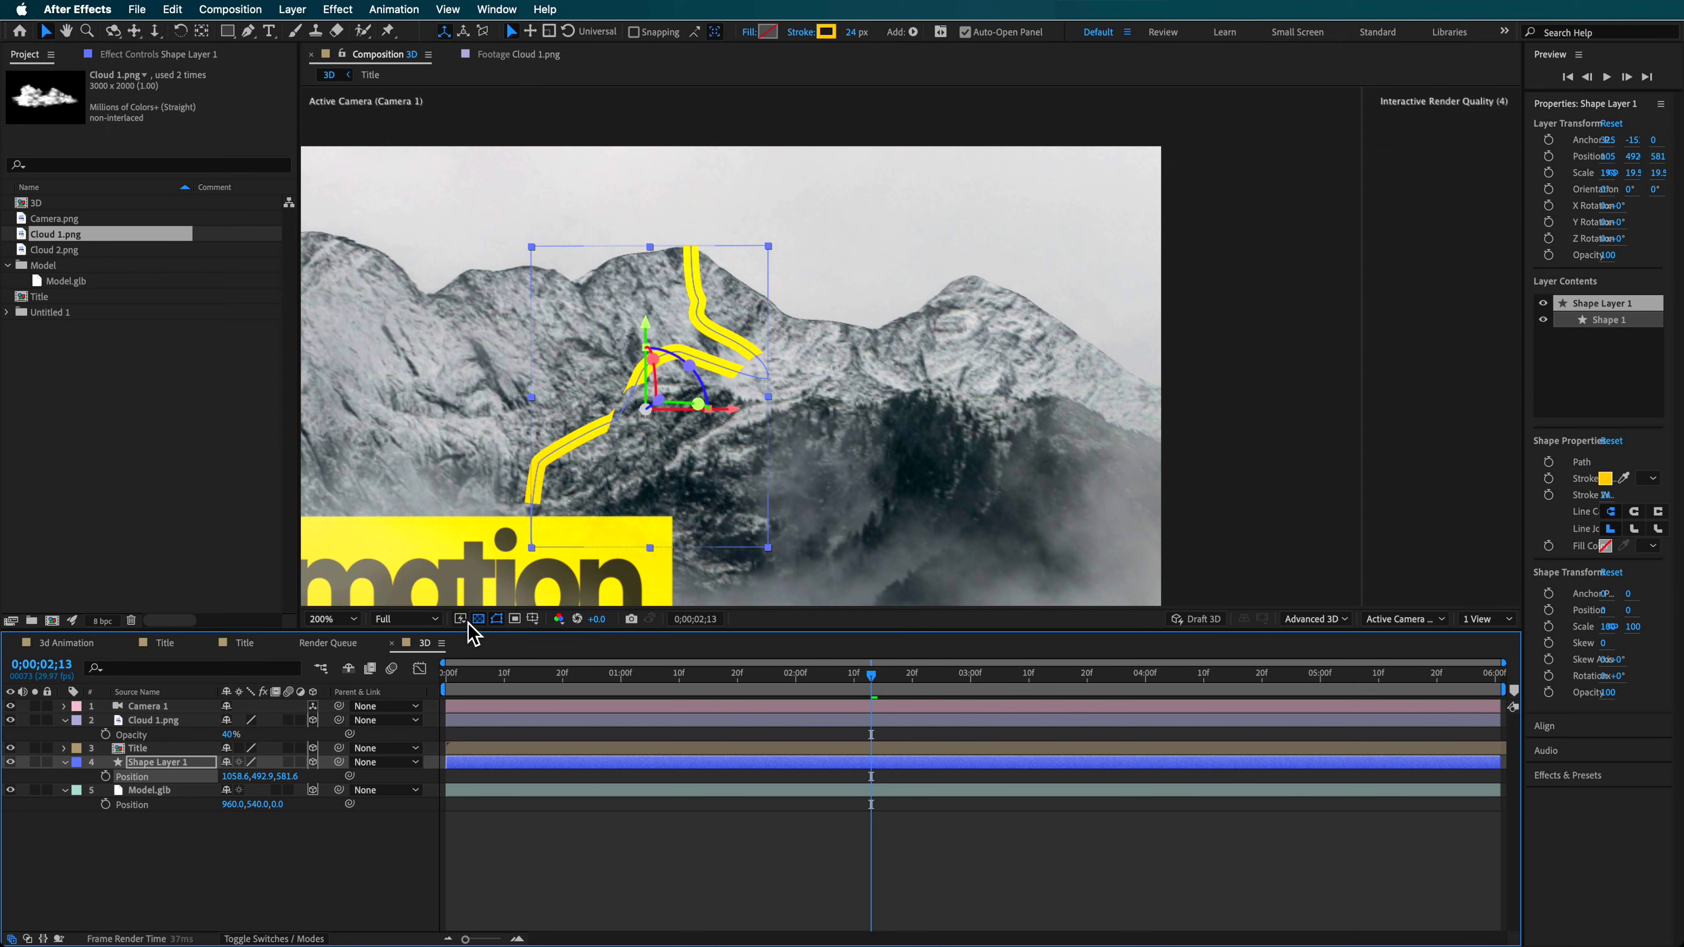
left_click_drag(704, 458, 700, 459)
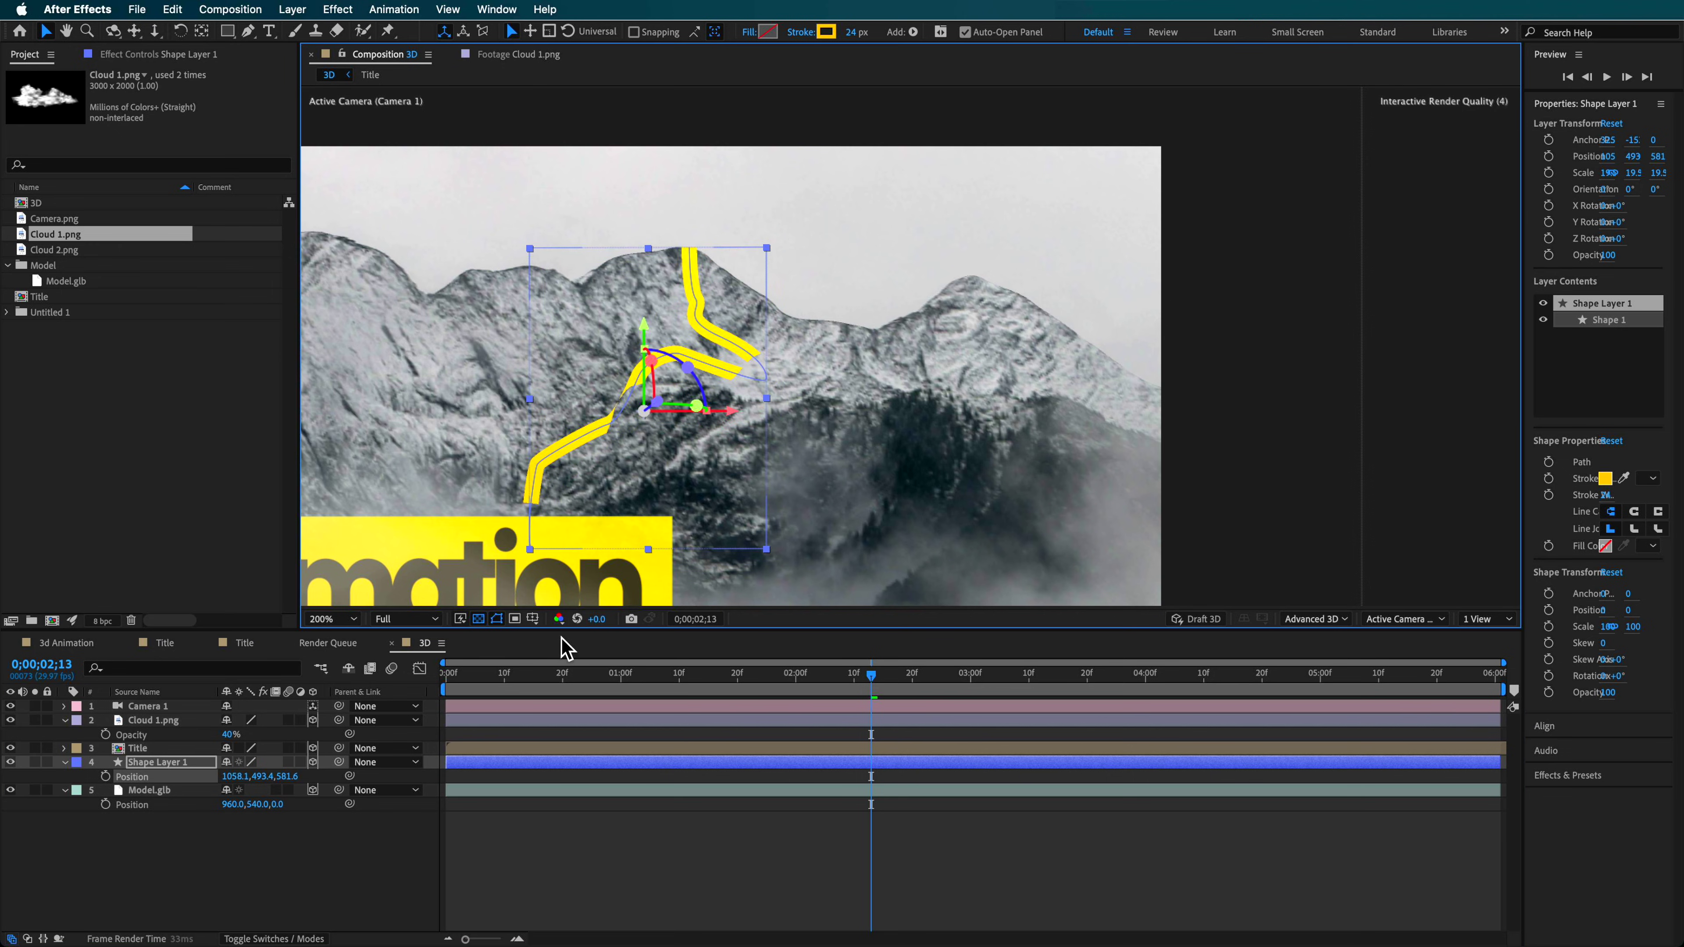
Reshape the yellow route with the Pen tool, moving its bend and lower points inward so it follows the slope above the title.
key("g")
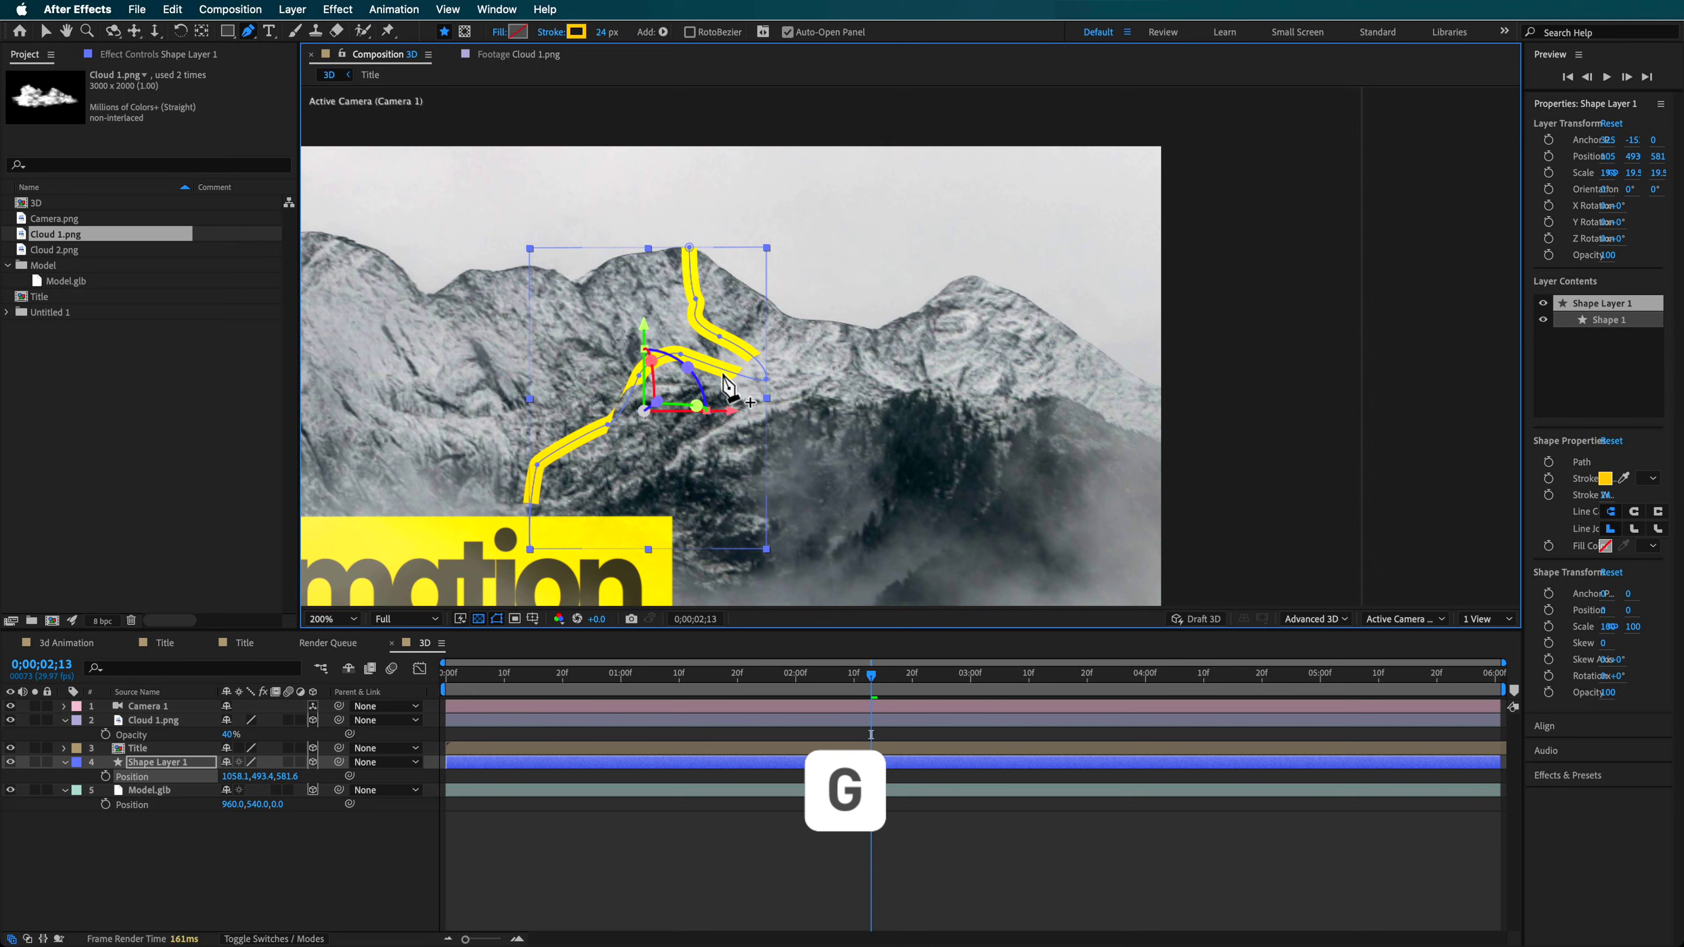
left_click_drag(681, 356, 676, 390)
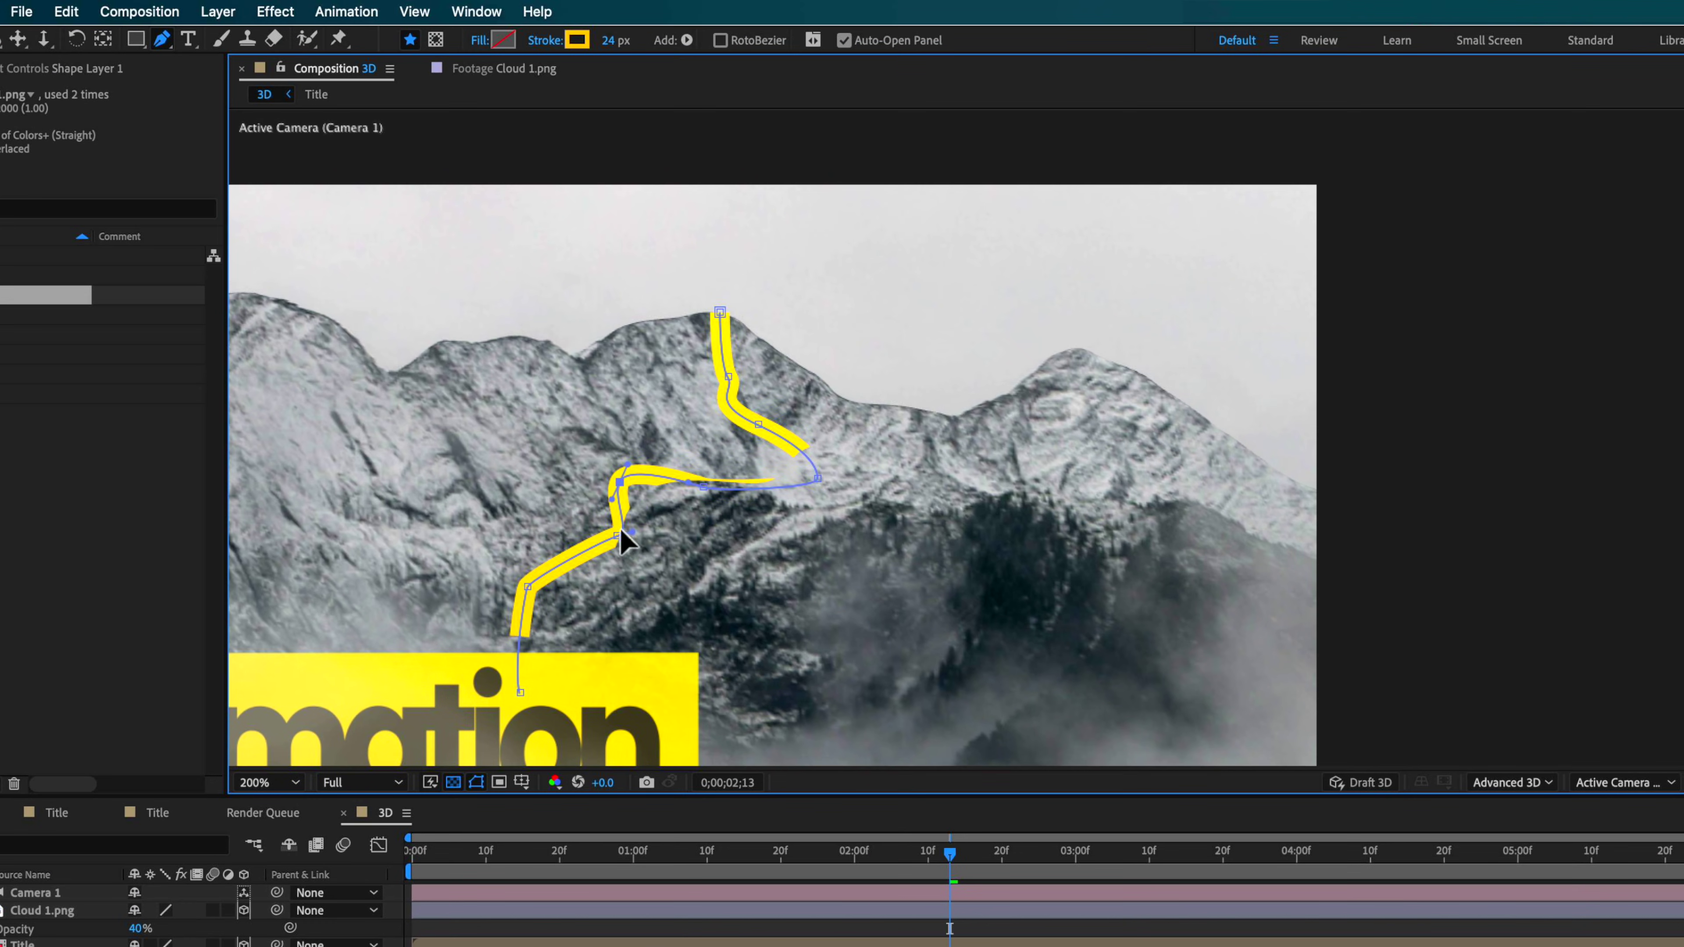
left_click_drag(621, 532, 597, 546)
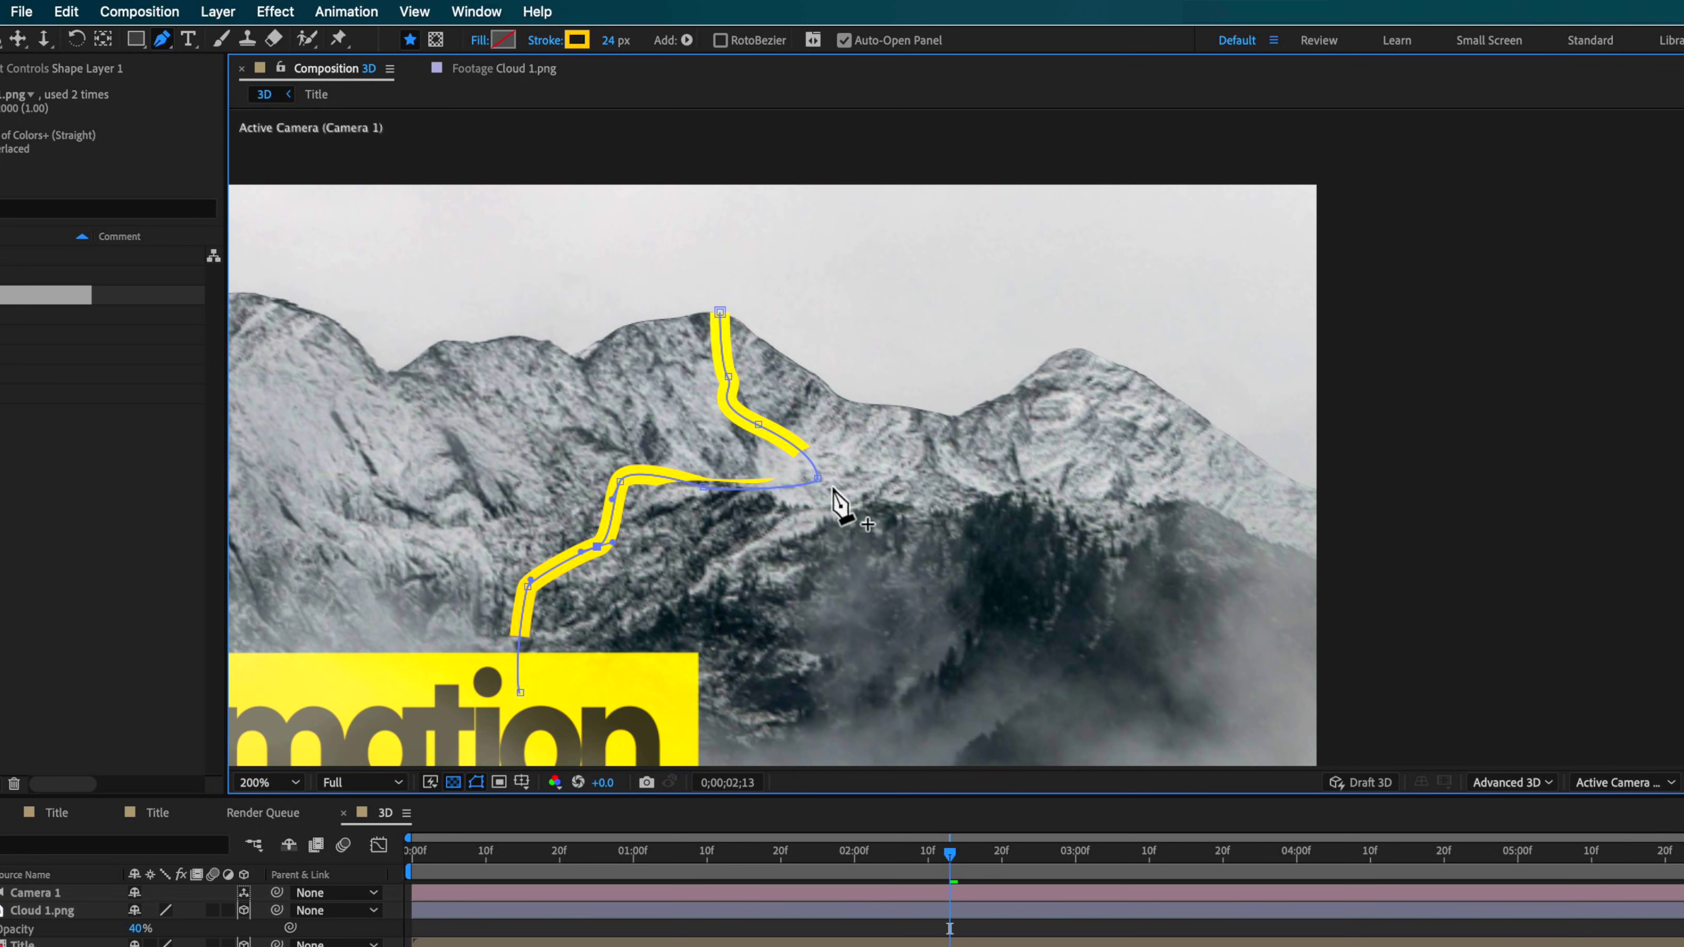
left_click_drag(815, 477, 775, 514)
left_click_drag(759, 424, 736, 431)
left_click_drag(755, 525, 733, 529)
mouse_move(736, 431)
left_mouse_down()
mouse_move(782, 481)
mouse_move(736, 459)
left_mouse_up()
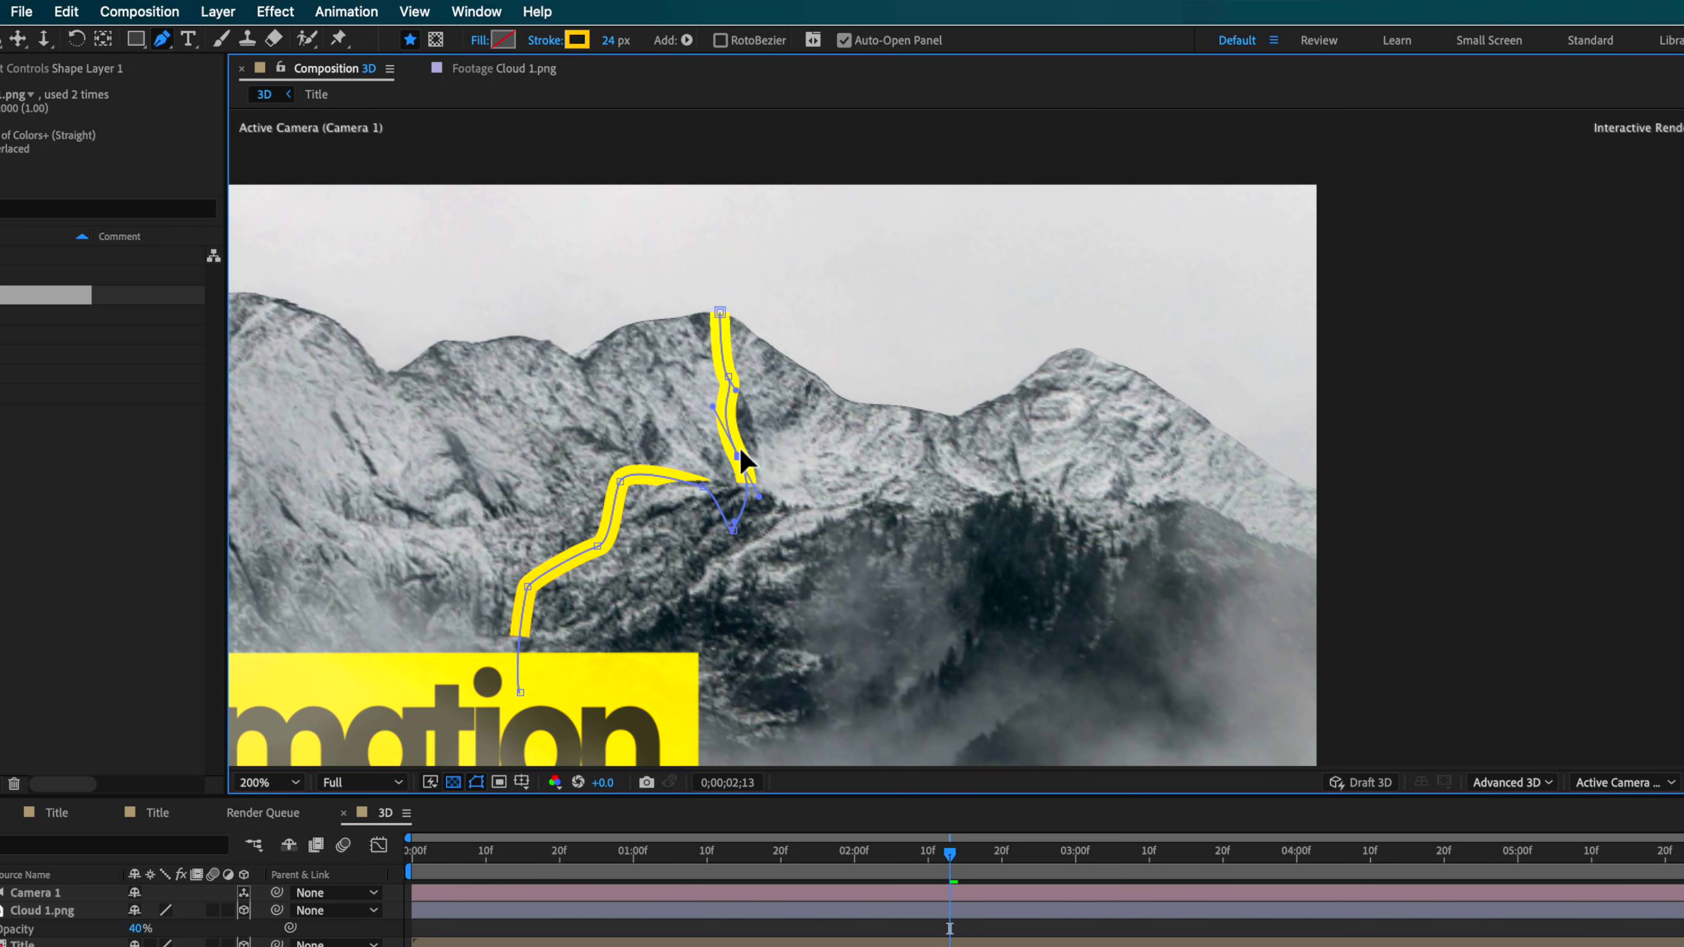
mouse_move(650, 549)
left_mouse_down()
mouse_move(784, 458)
mouse_move(780, 412)
left_mouse_up()
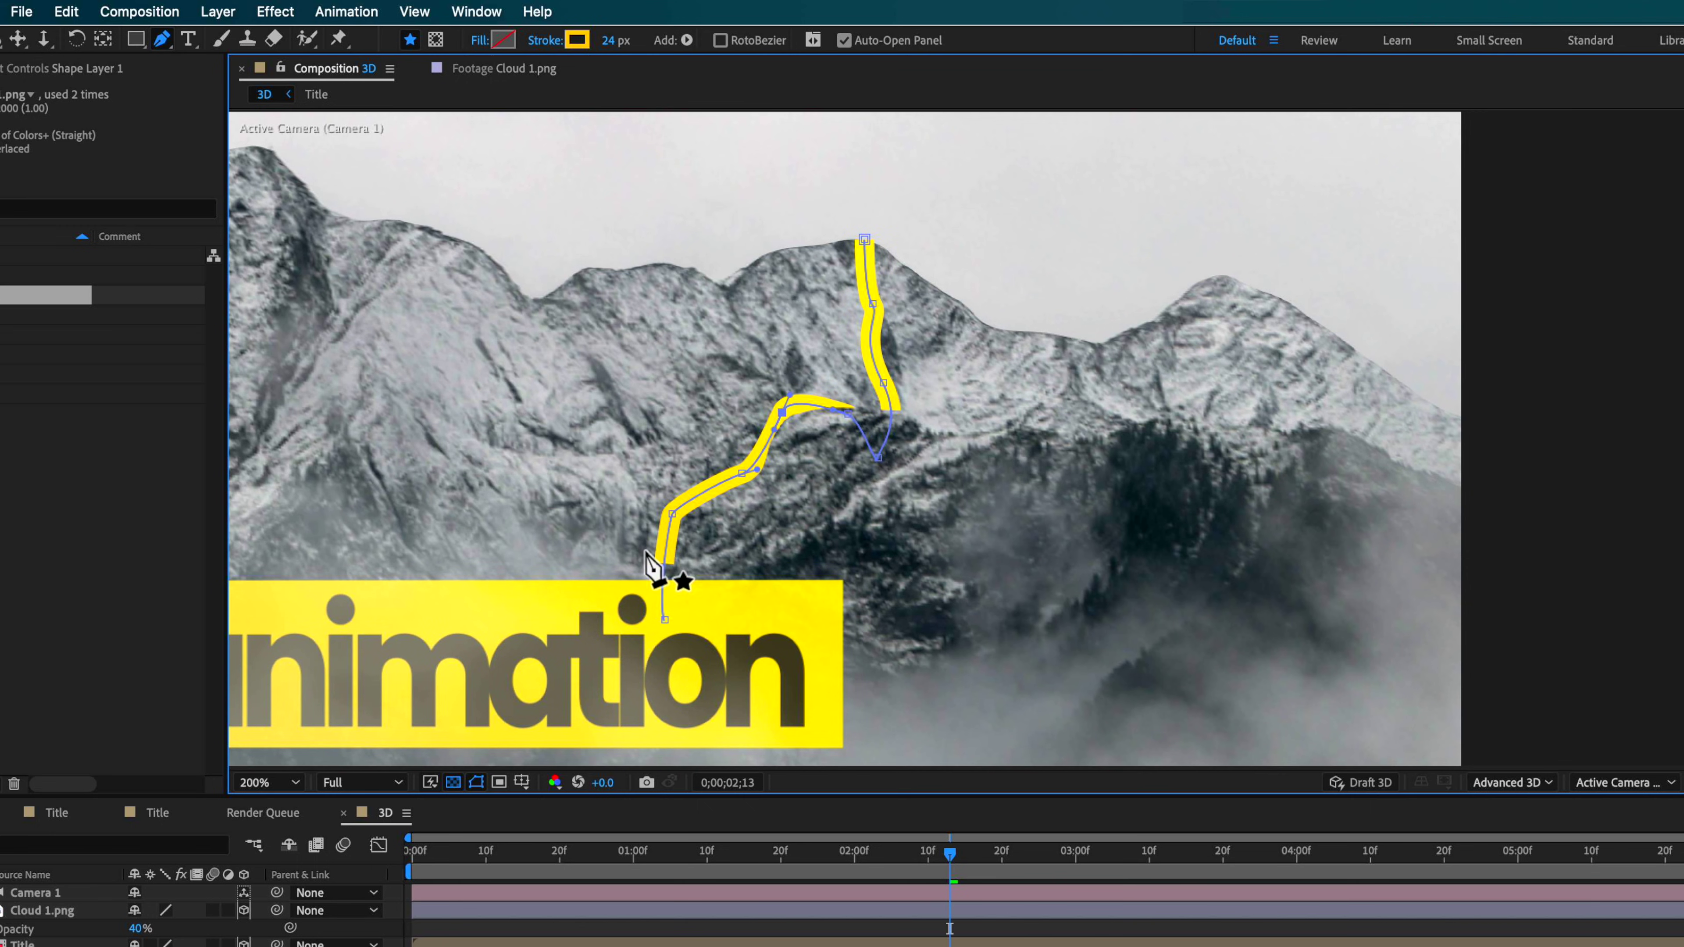
mouse_move(665, 620)
left_mouse_down()
mouse_move(582, 611)
mouse_move(661, 613)
left_mouse_up()
key("v")
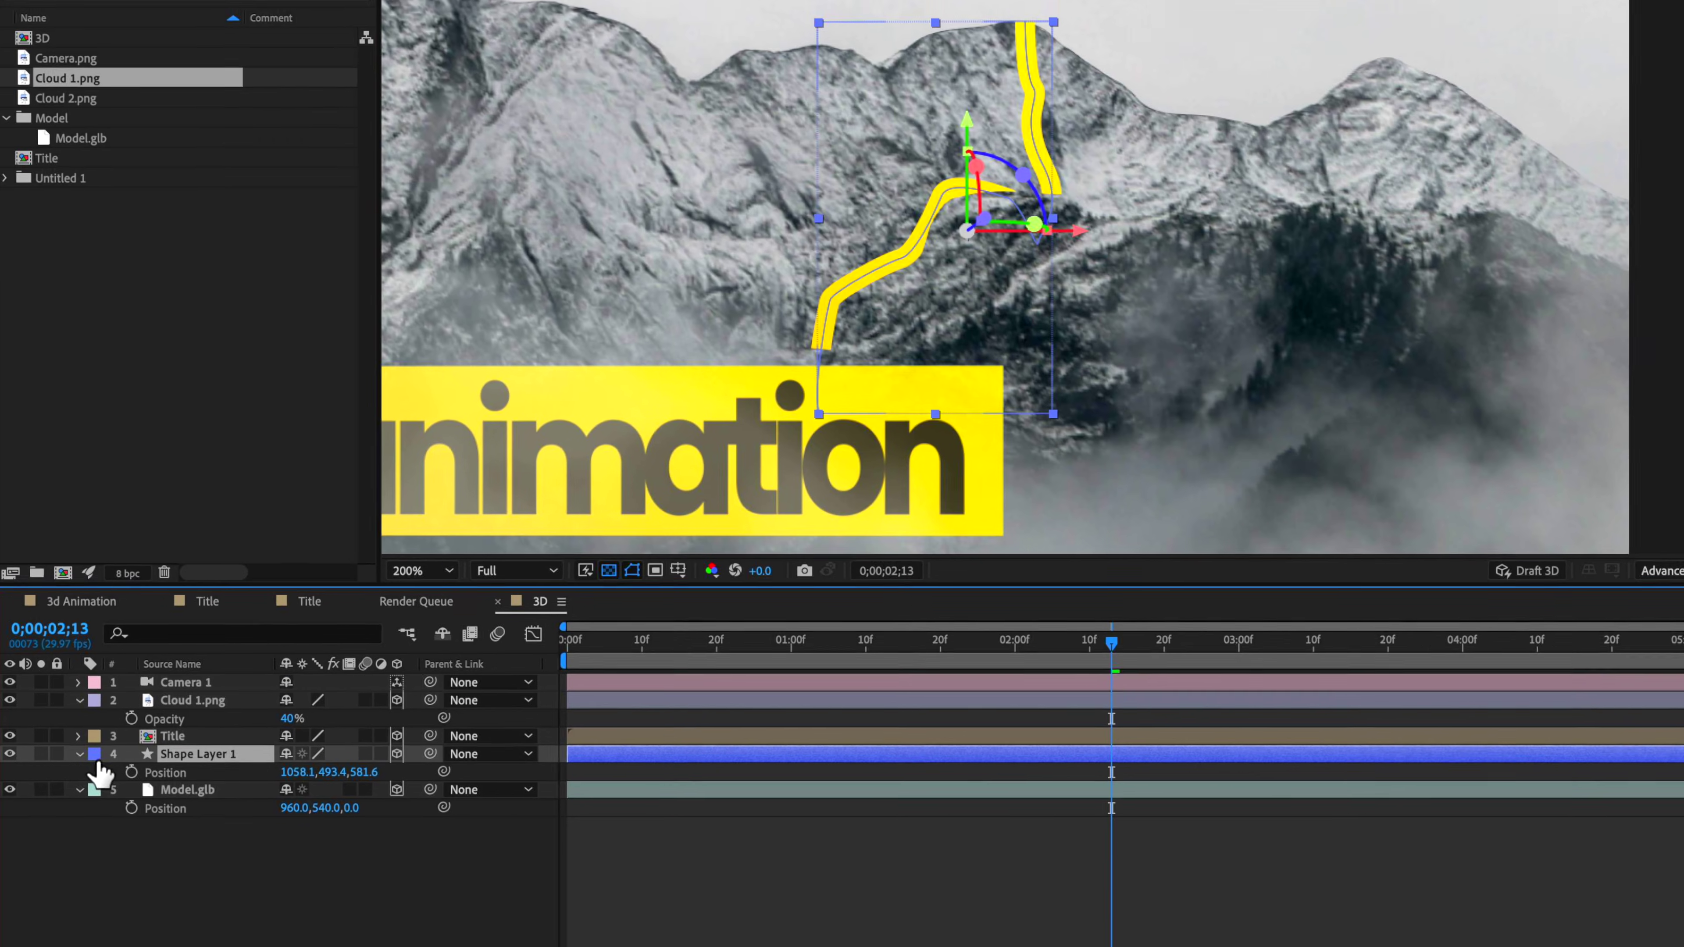
Turn Stroke 1 of the yellow route into a dashed line with Dash 33 and Gap 10.
left_click(52, 782)
left_click(79, 753)
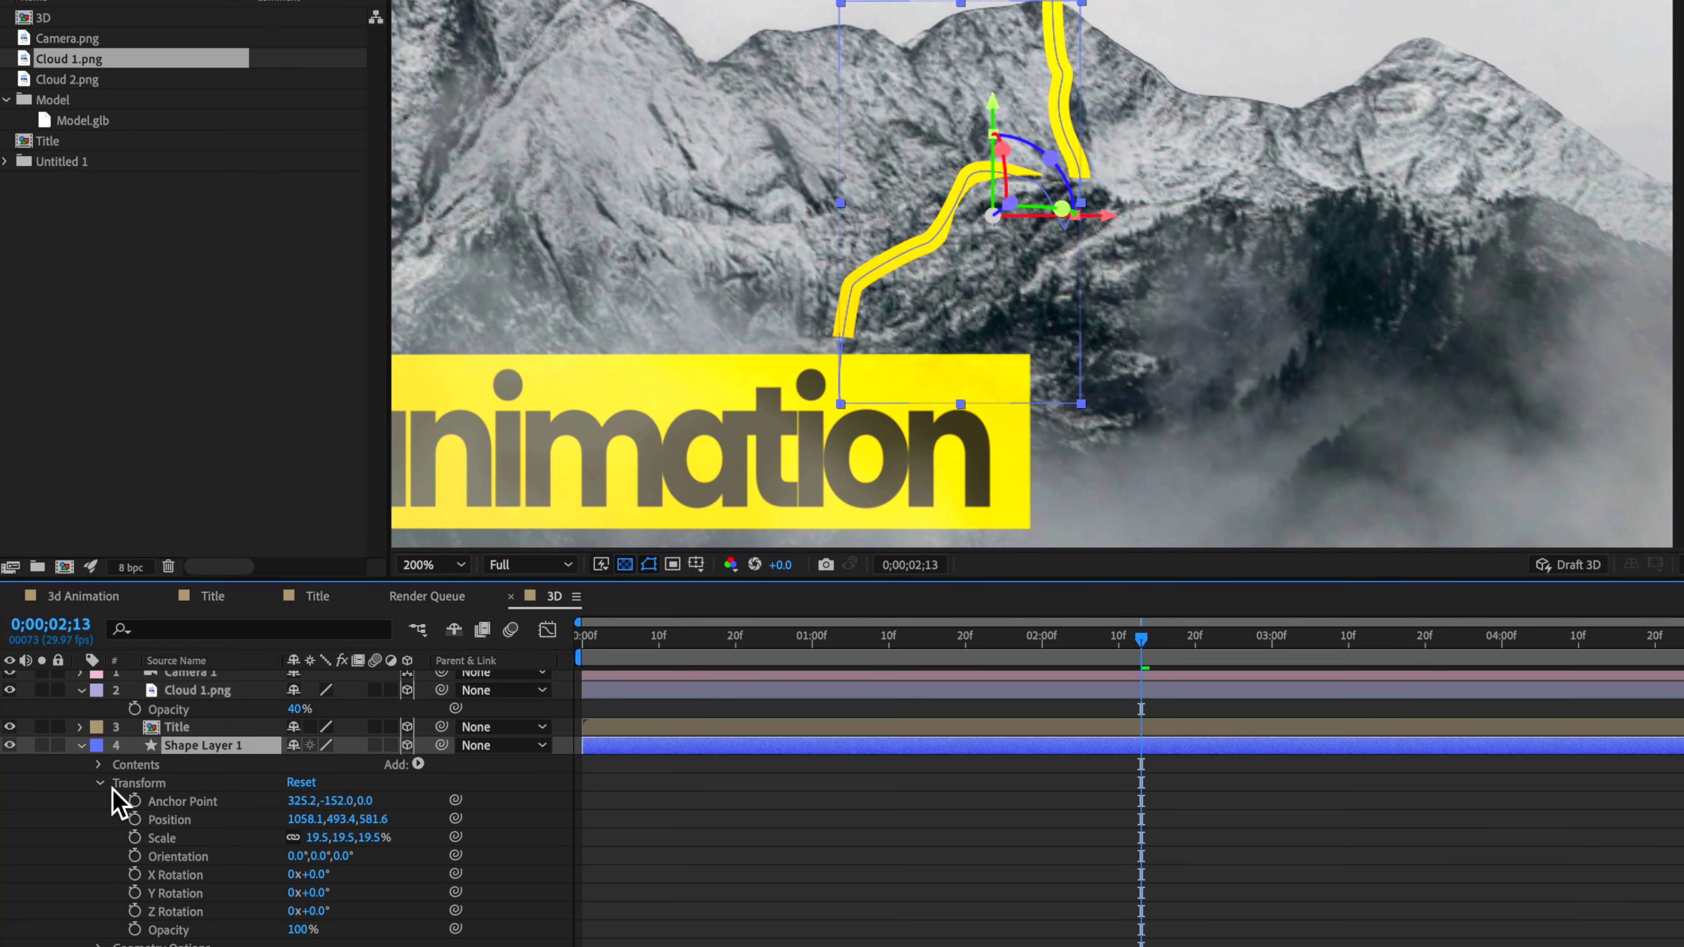
left_click(100, 783)
left_click(99, 773)
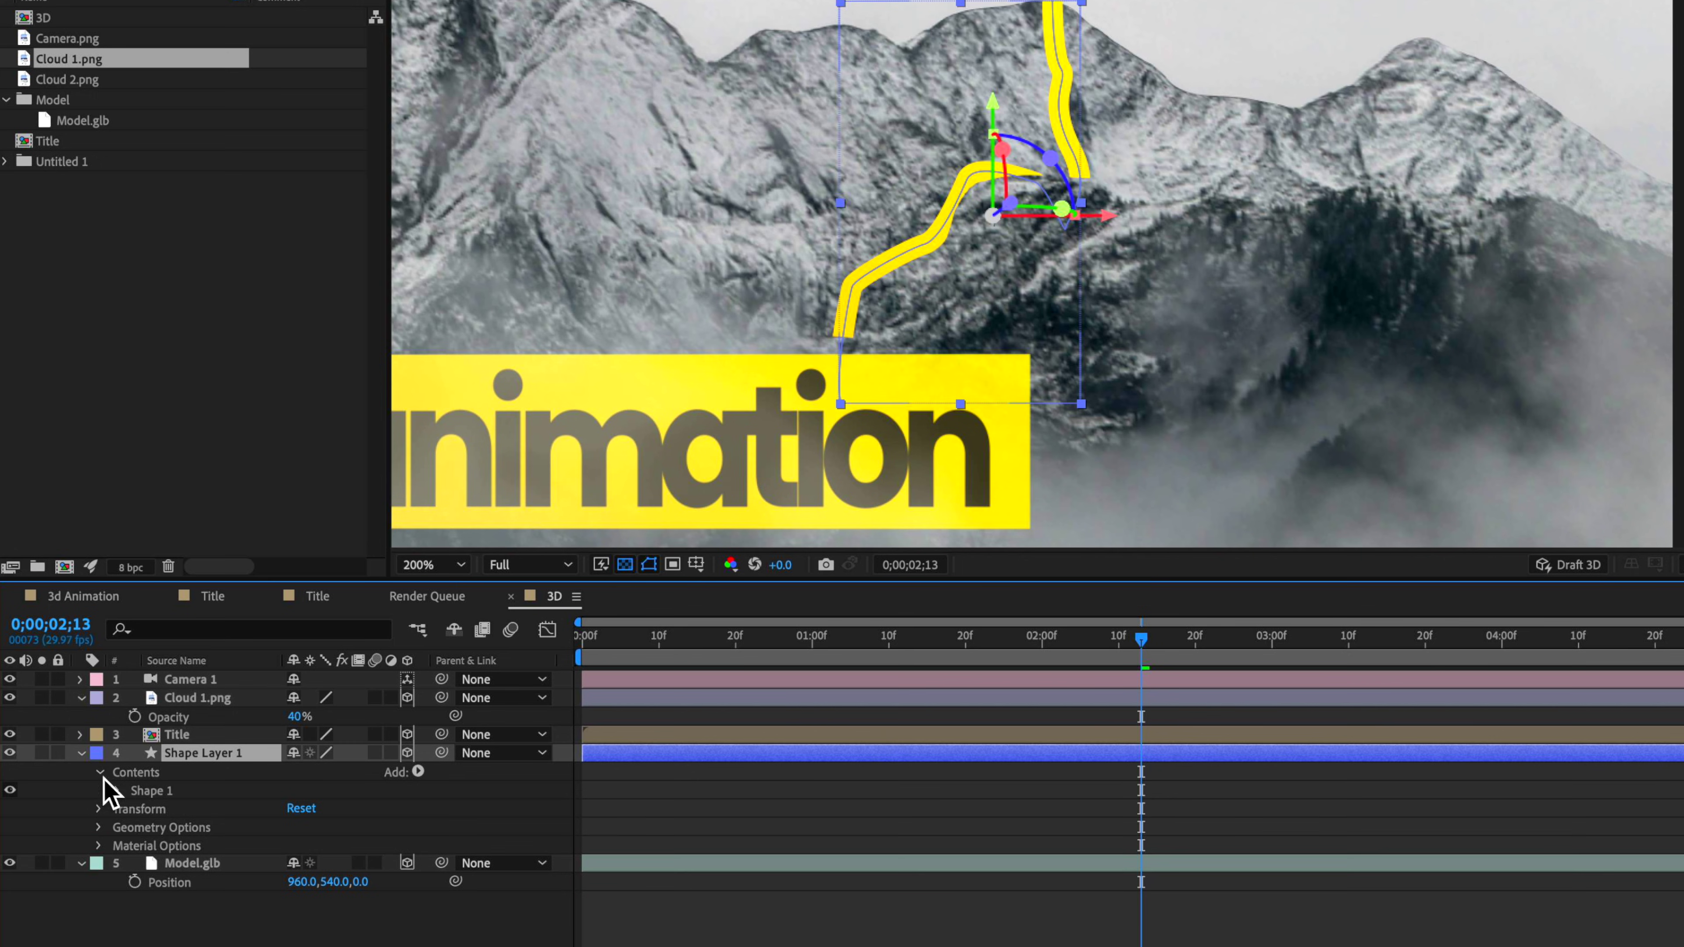
left_click(118, 791)
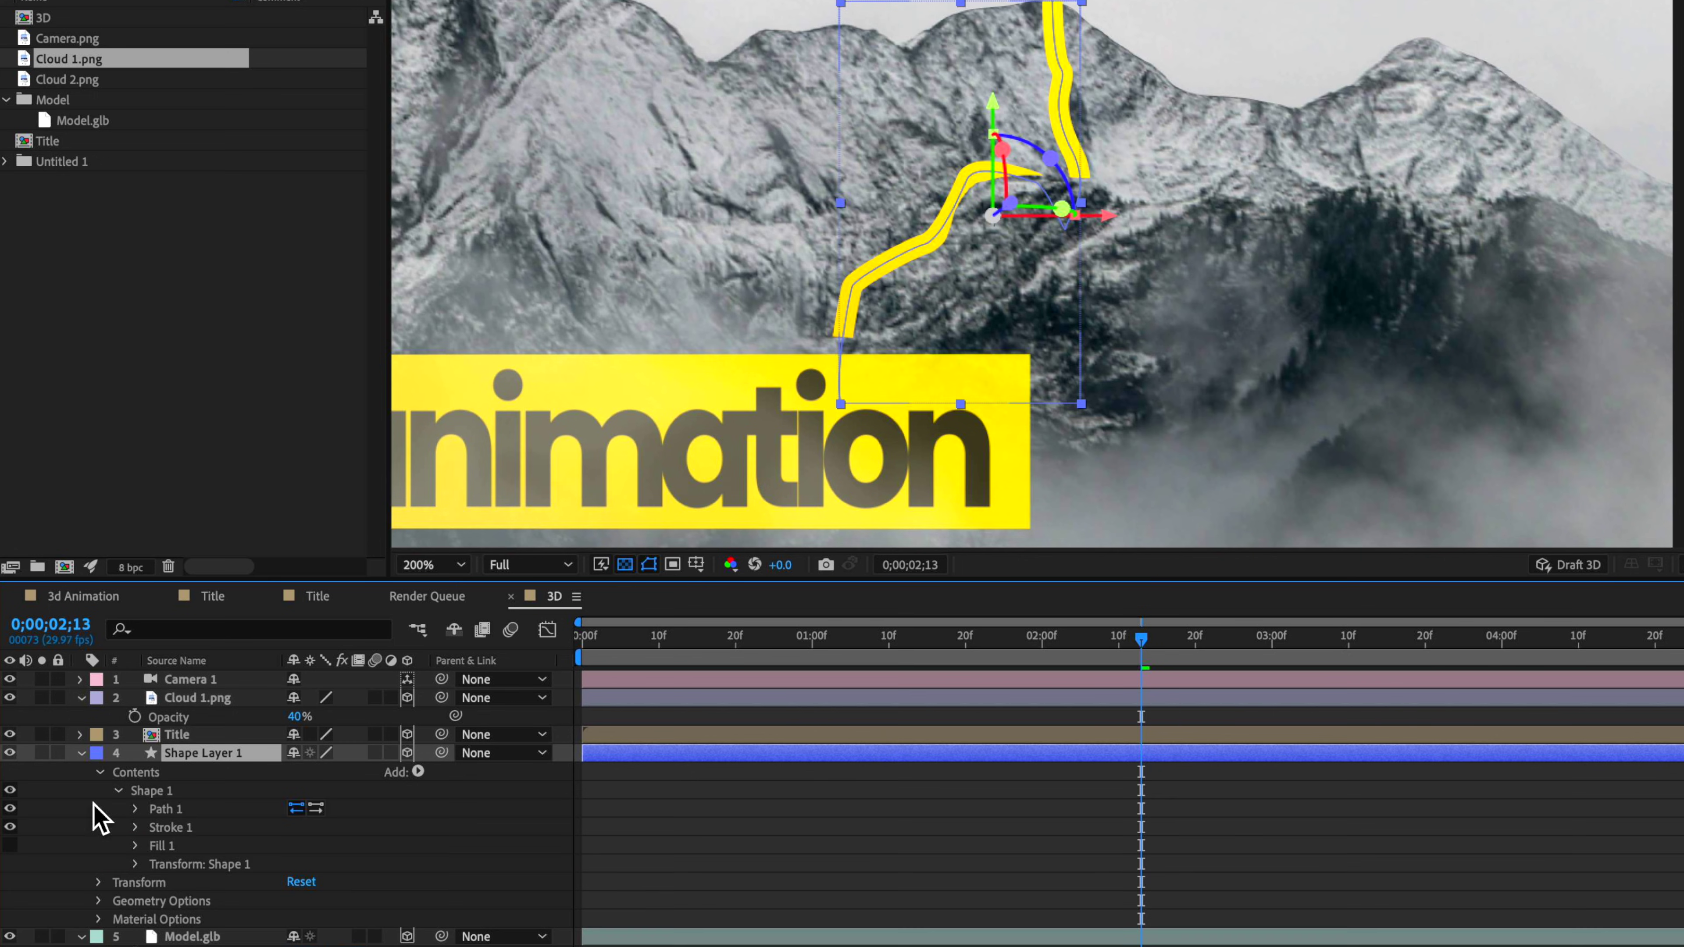
left_click(135, 827)
scroll(126, 842, "down", 5)
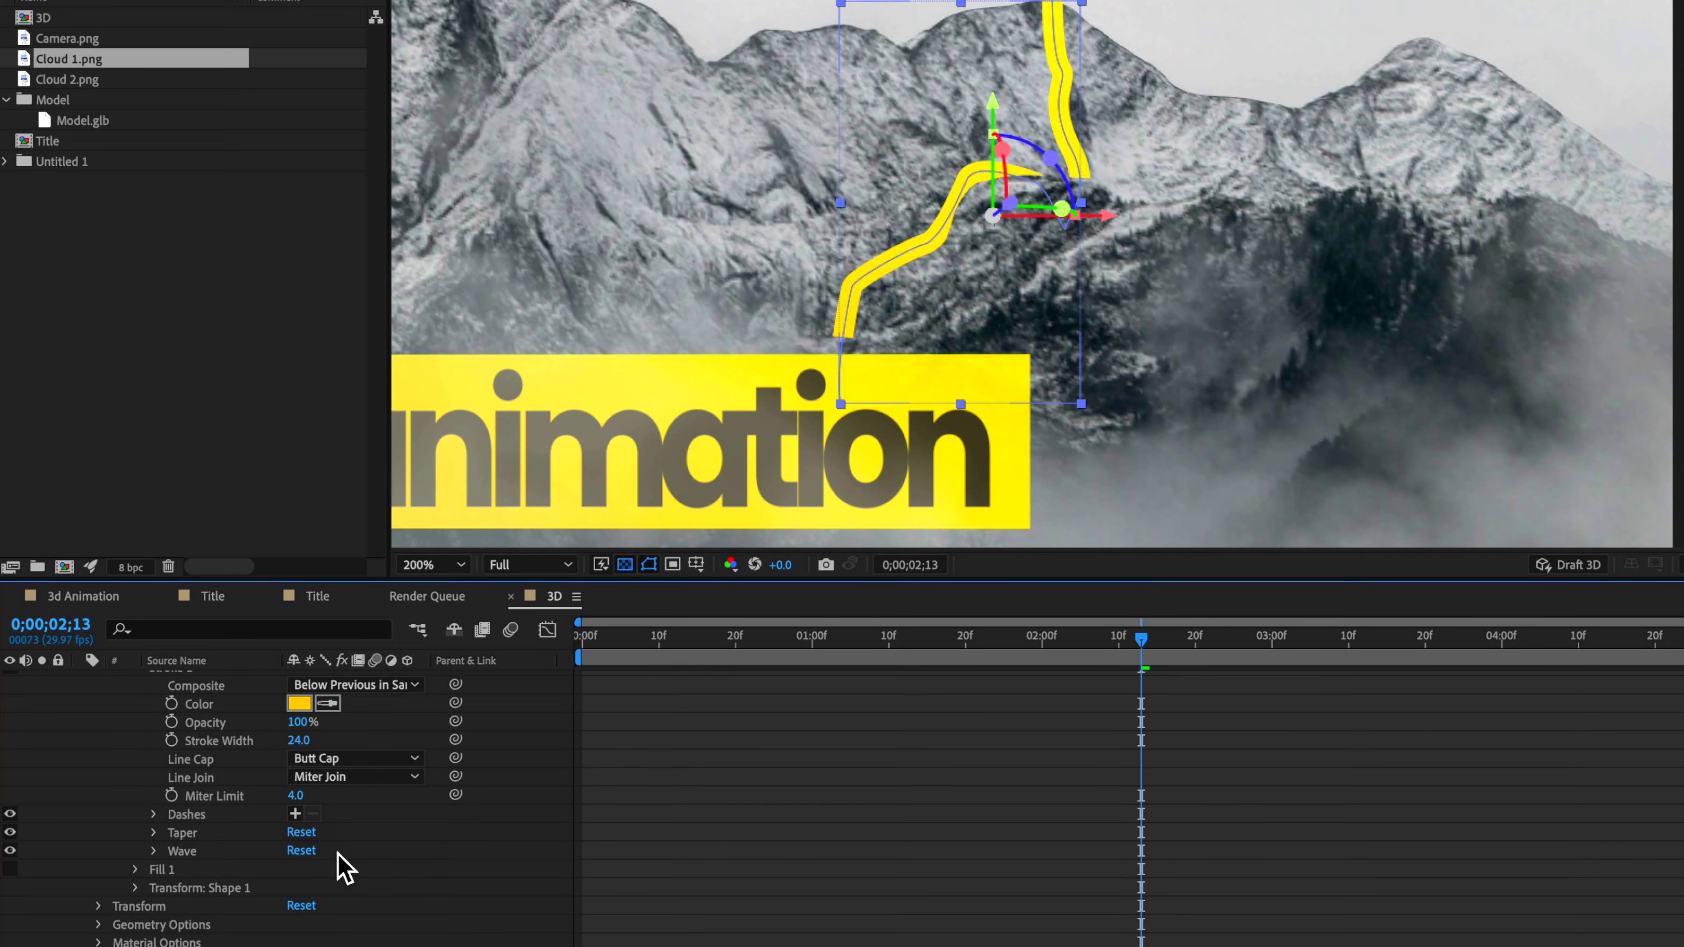
left_click(296, 813)
left_click(296, 816)
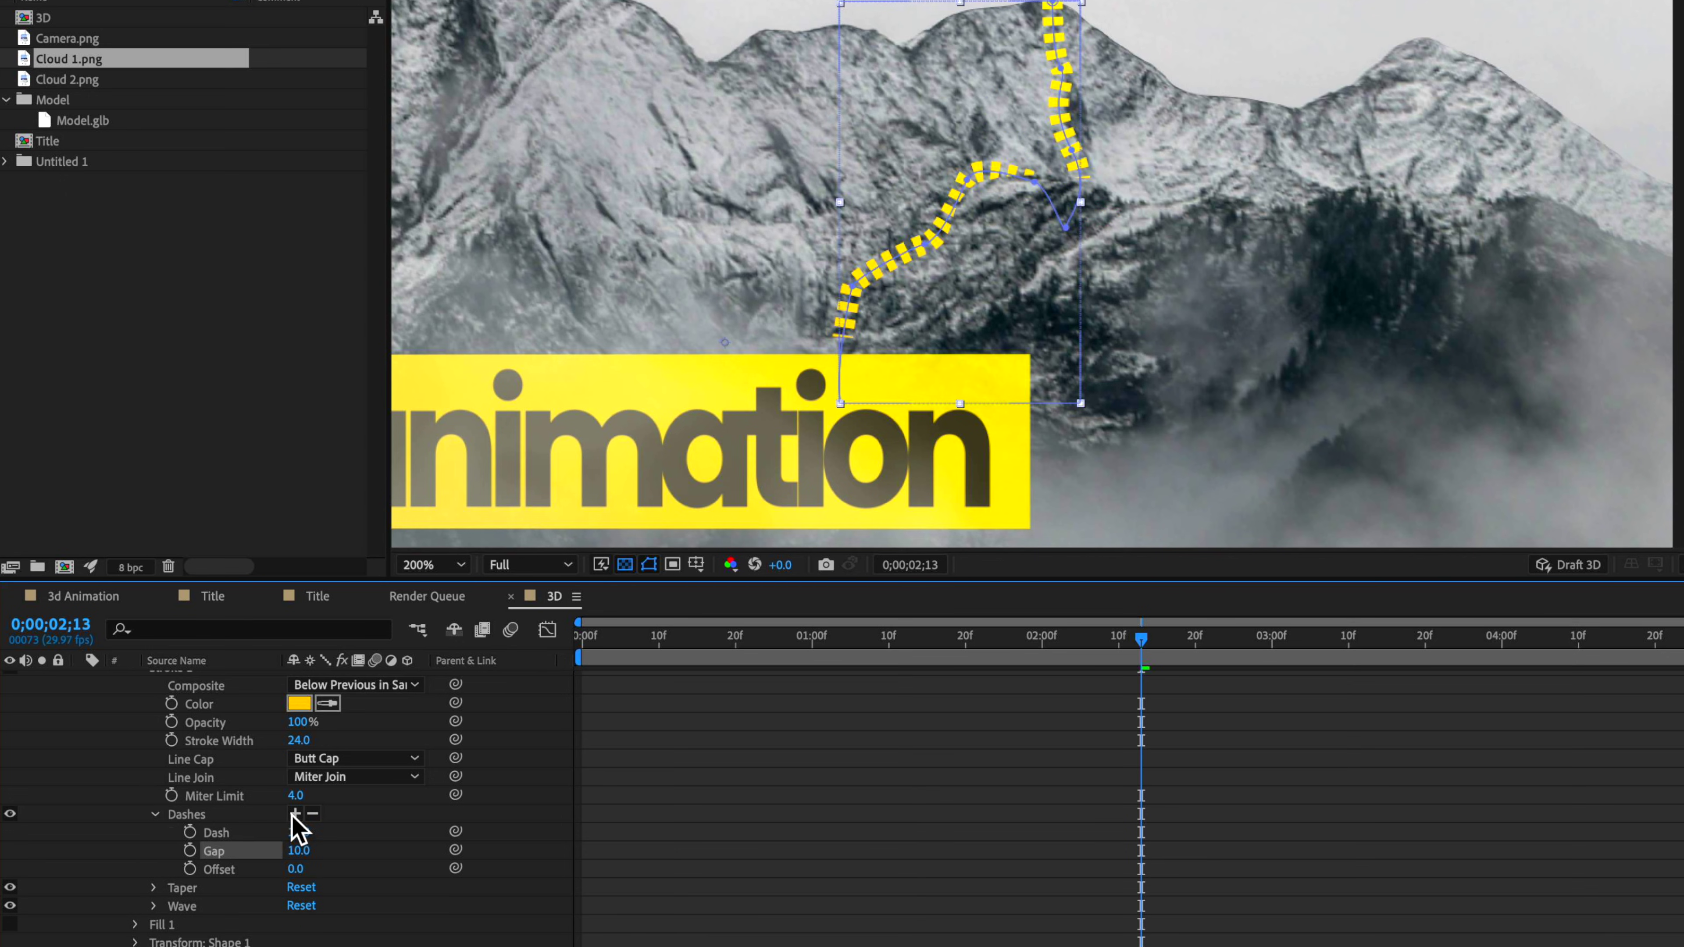
mouse_move(307, 861)
left_mouse_down()
mouse_move(314, 837)
mouse_move(351, 846)
mouse_move(315, 858)
mouse_move(302, 836)
mouse_move(277, 842)
mouse_move(298, 854)
left_mouse_up()
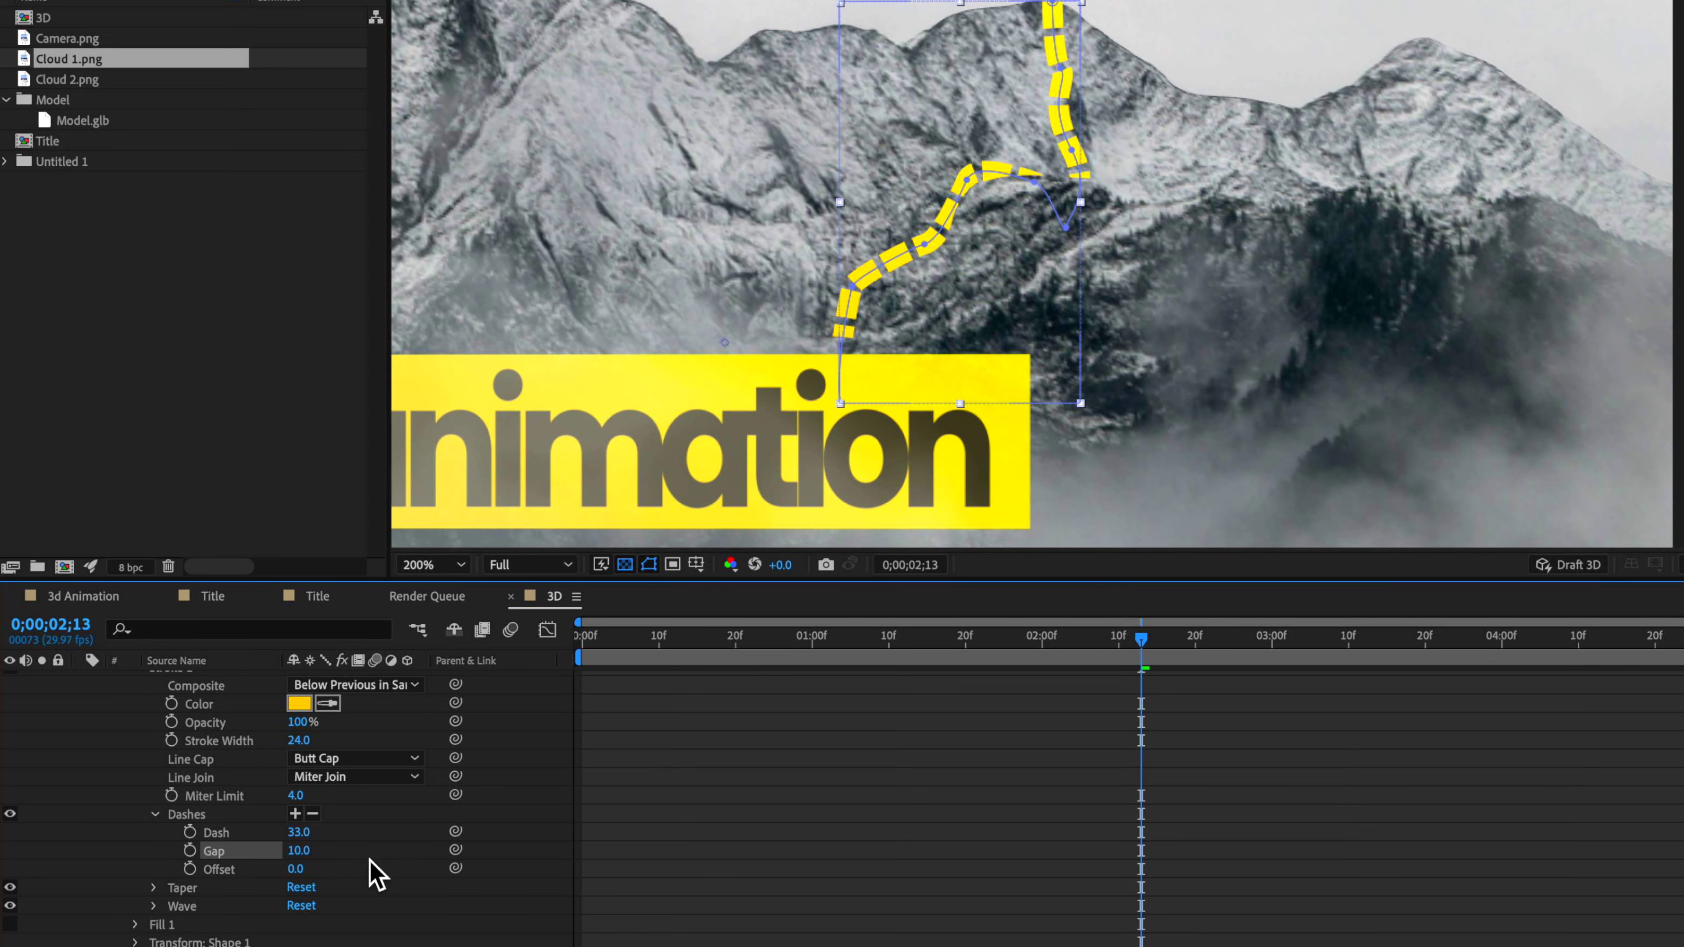
Taper the dashed stroke with a Start Length of 100% and a Start Width of 12%, checking it at other frames.
left_click(154, 888)
mouse_move(309, 768)
left_mouse_down()
mouse_move(459, 758)
mouse_move(436, 756)
left_mouse_up()
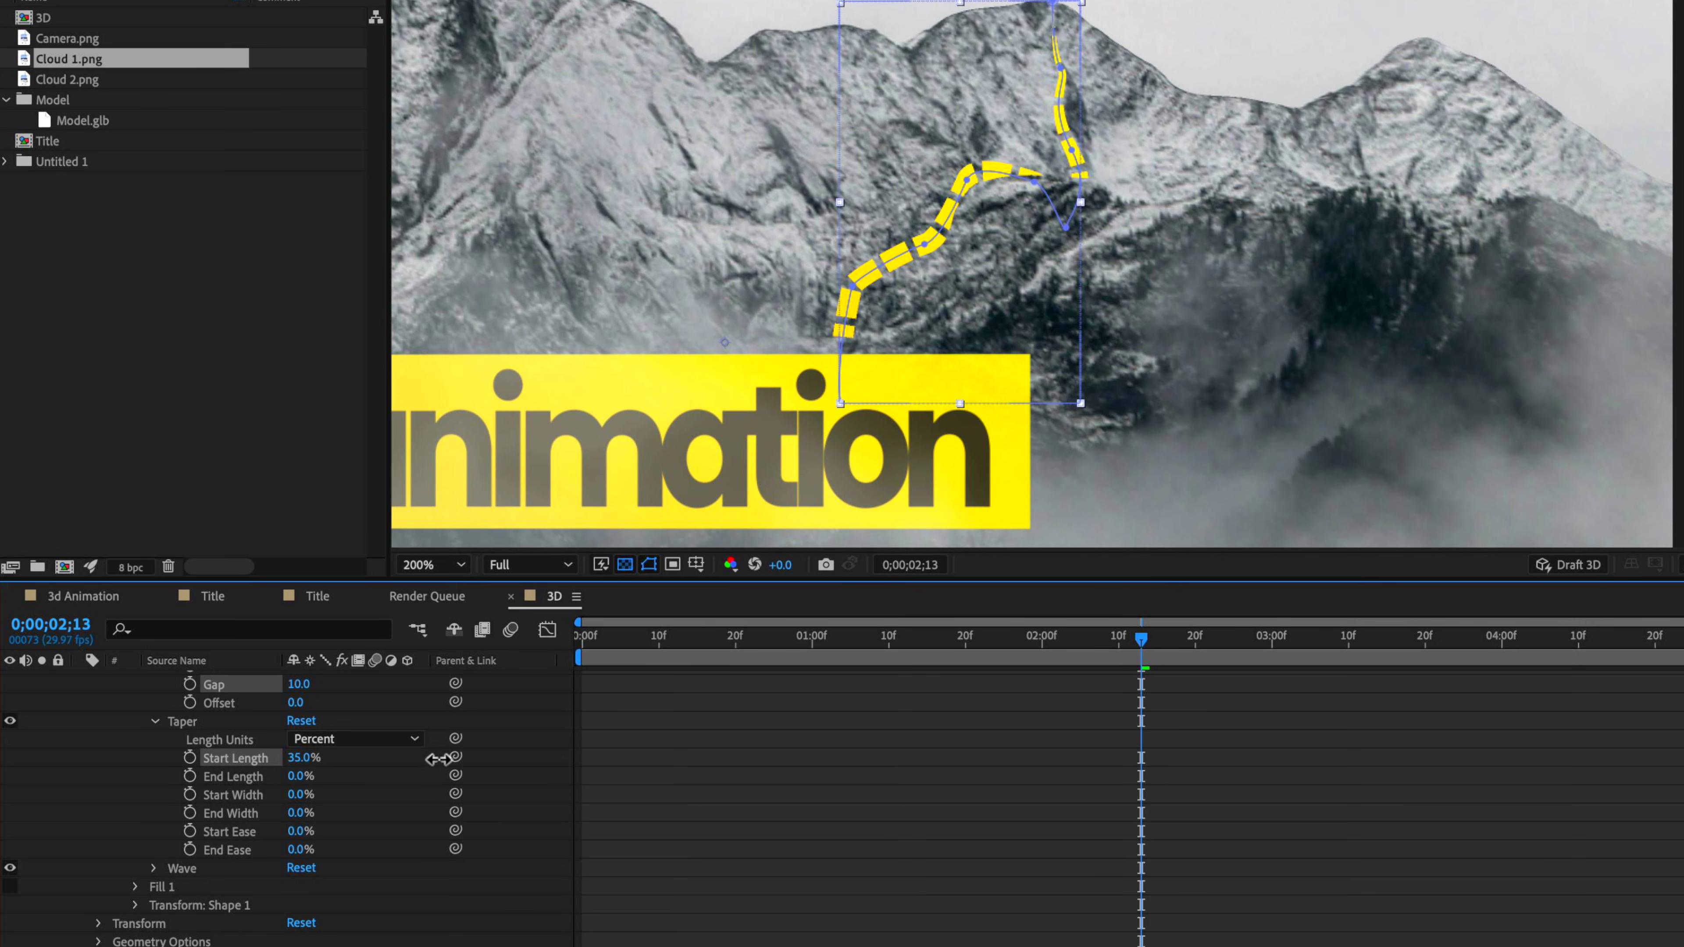
left_click_drag(446, 760, 514, 763)
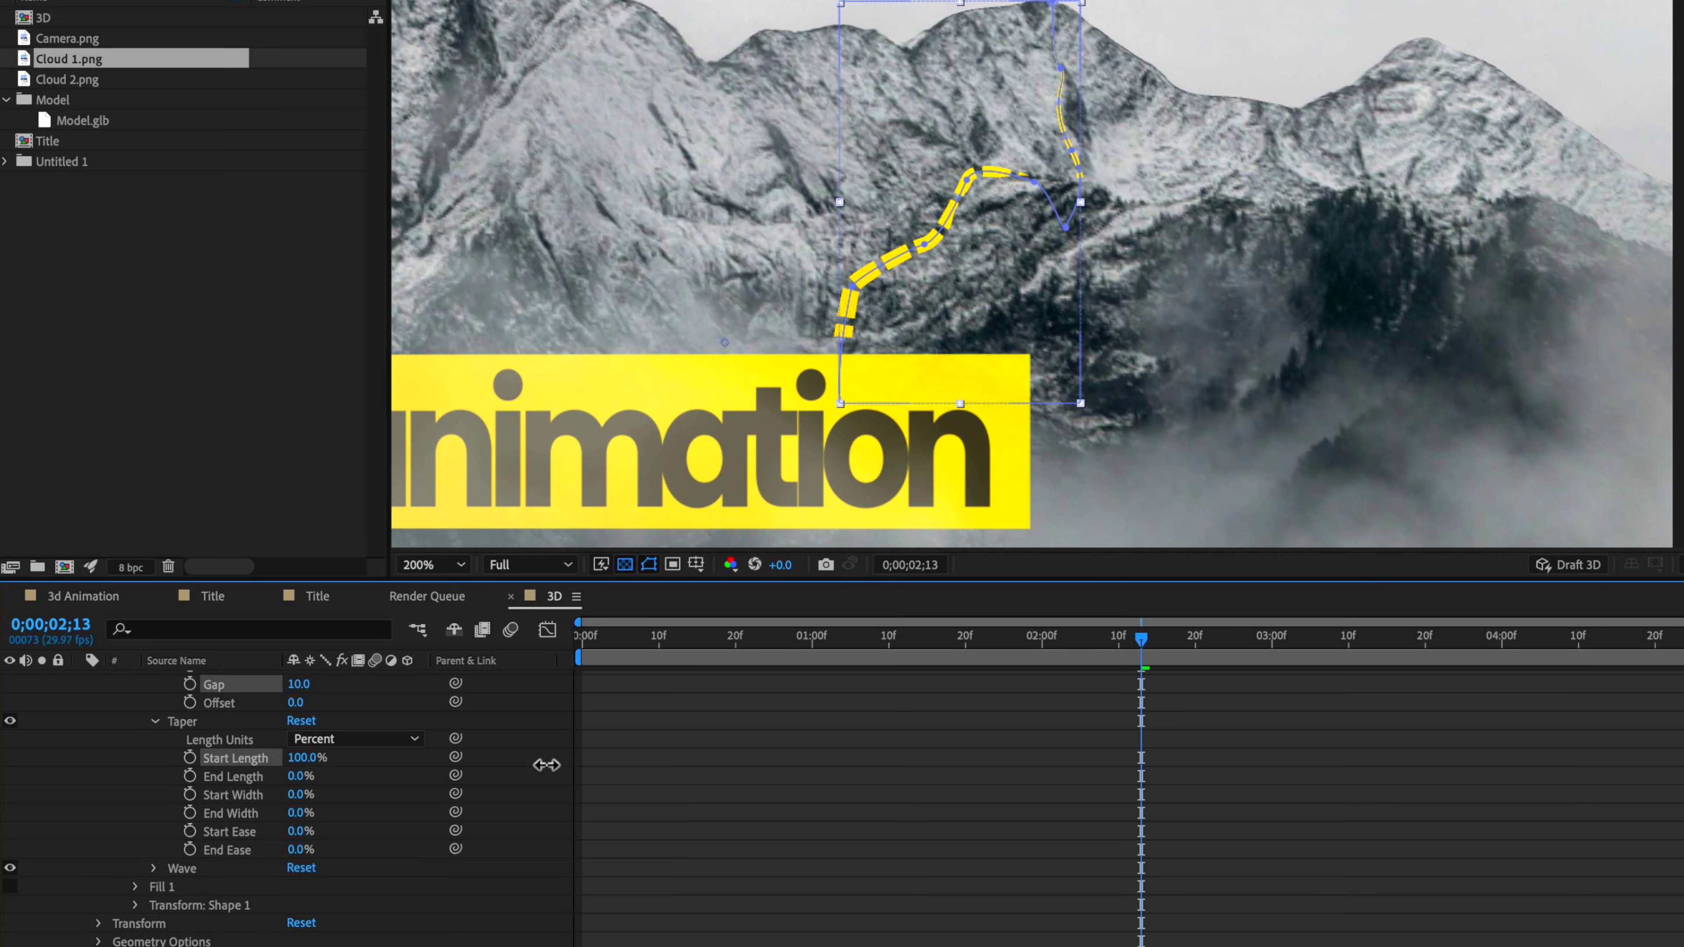
left_click_drag(535, 765, 327, 796)
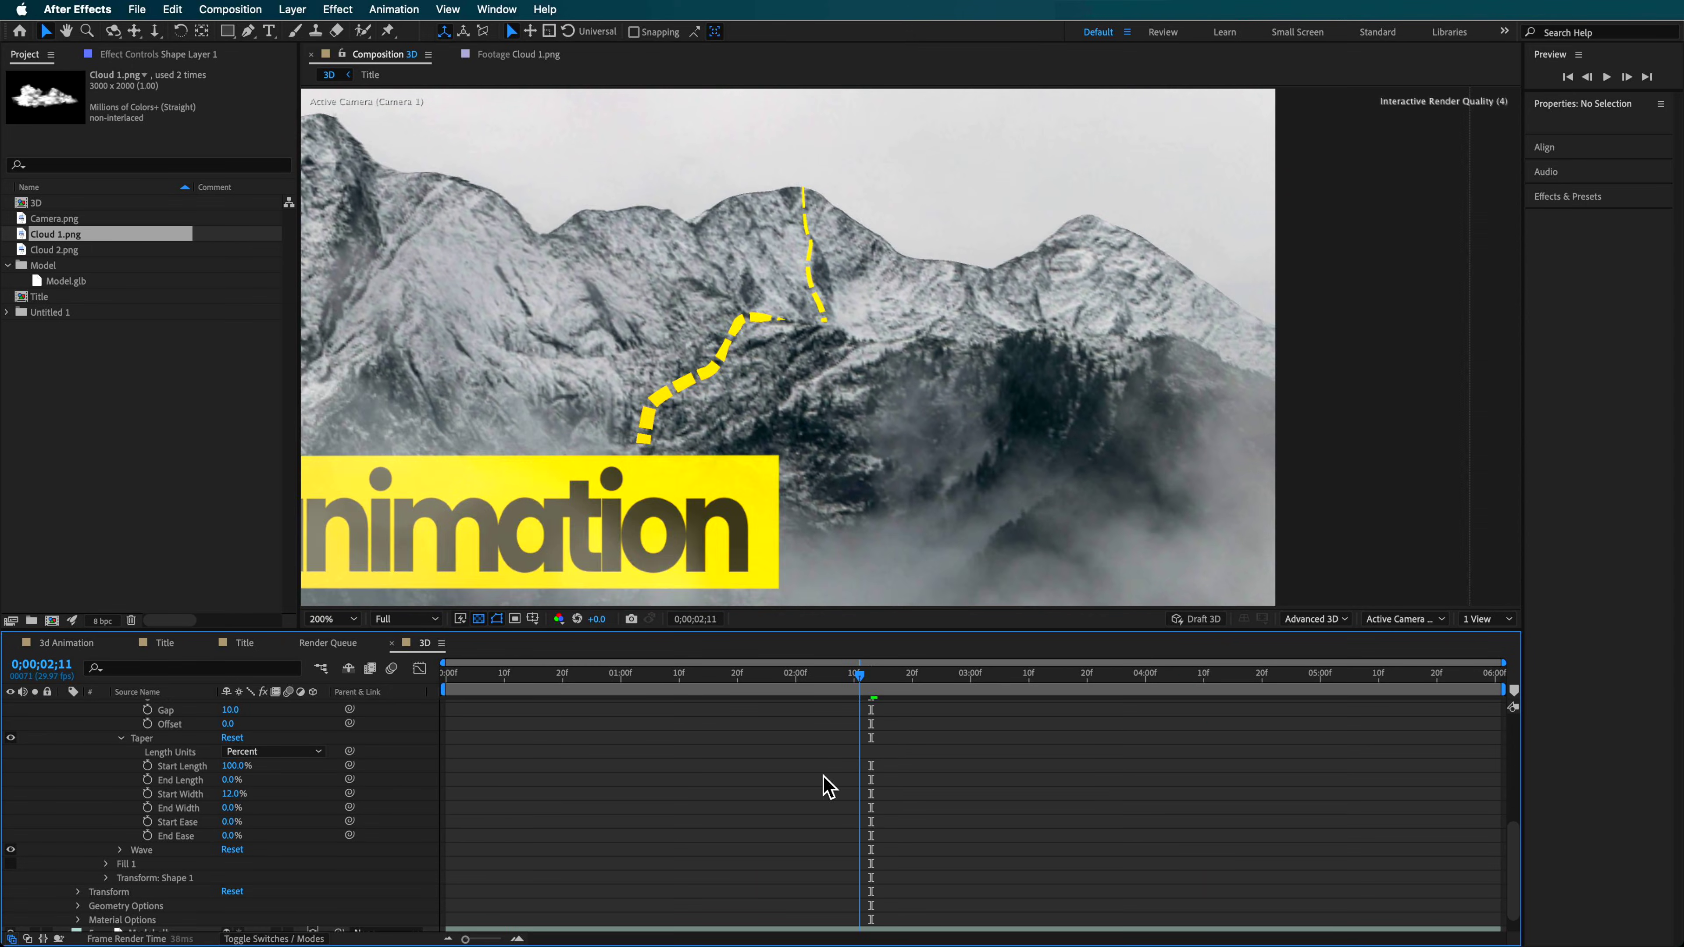
left_click_drag(881, 769, 698, 794)
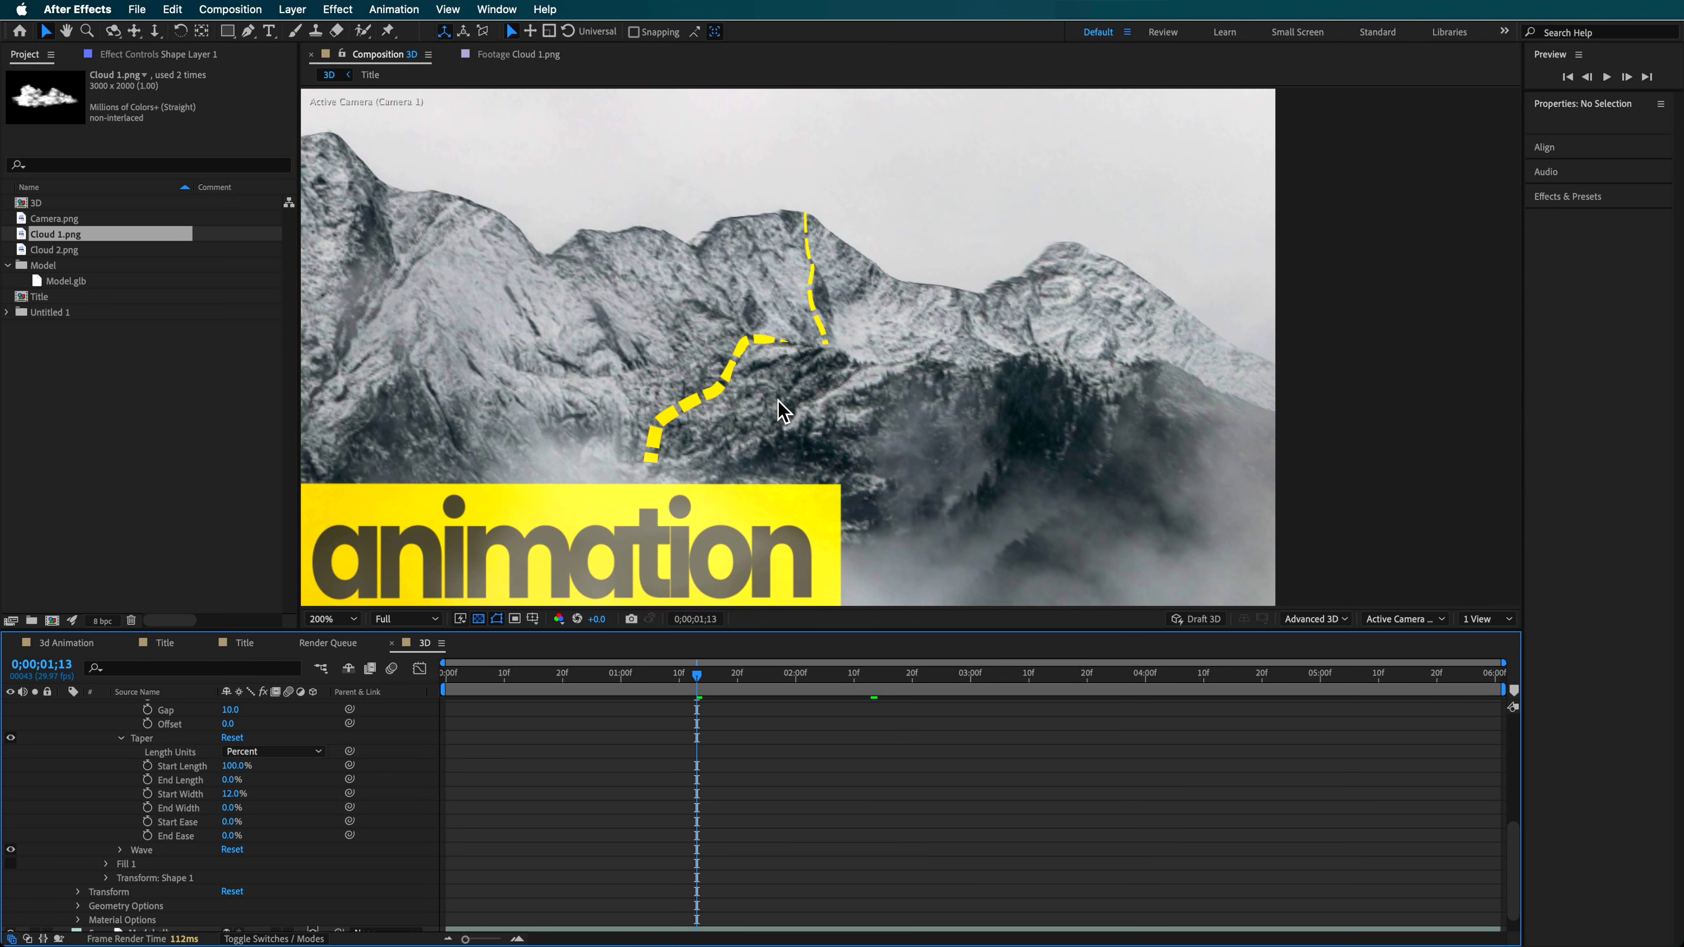
Add Trim Paths to Shape Layer 1 and expand its properties.
scroll(166, 822, "up", 5)
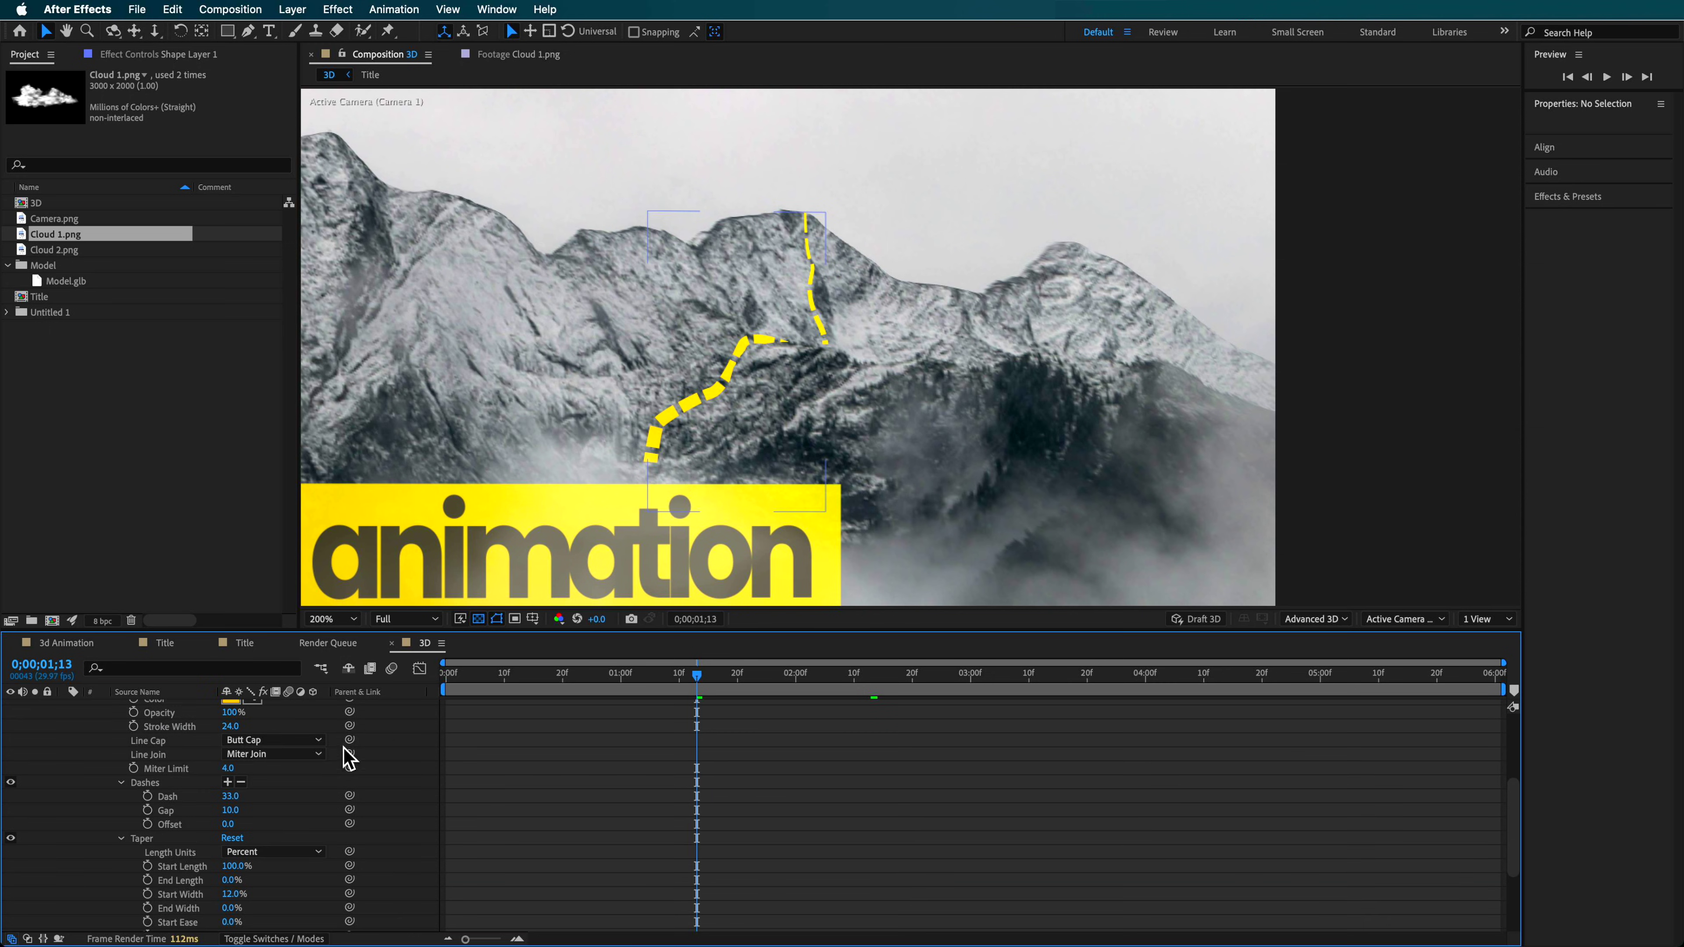
left_click(321, 733)
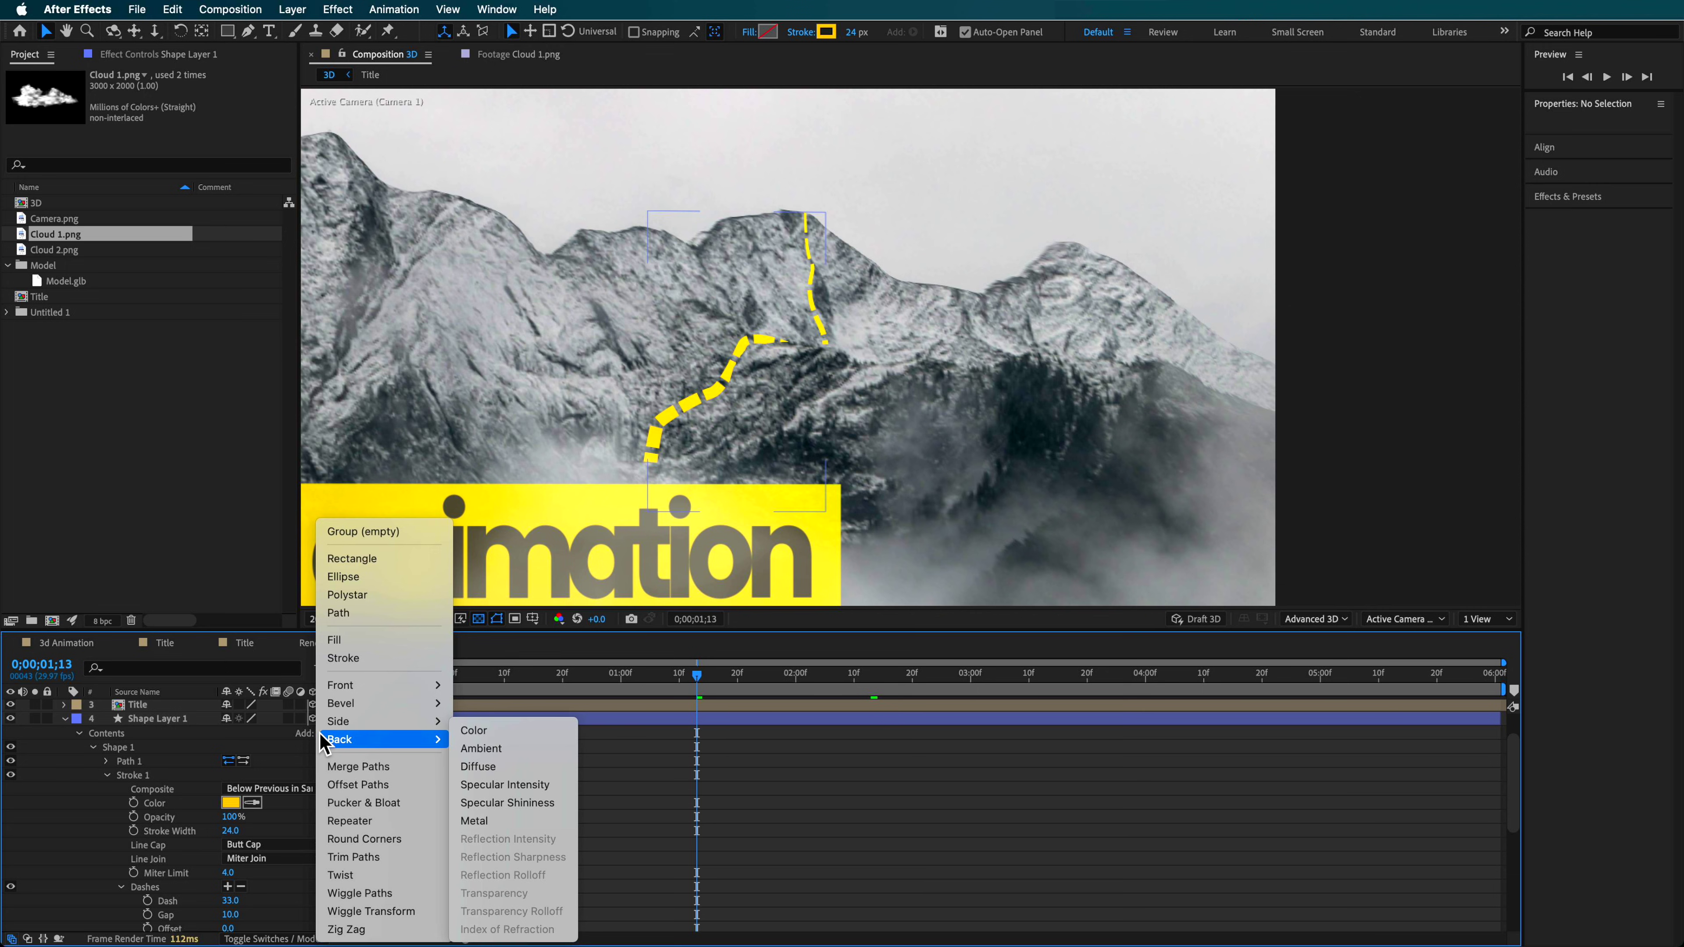
left_click(371, 862)
scroll(166, 803, "down", 5)
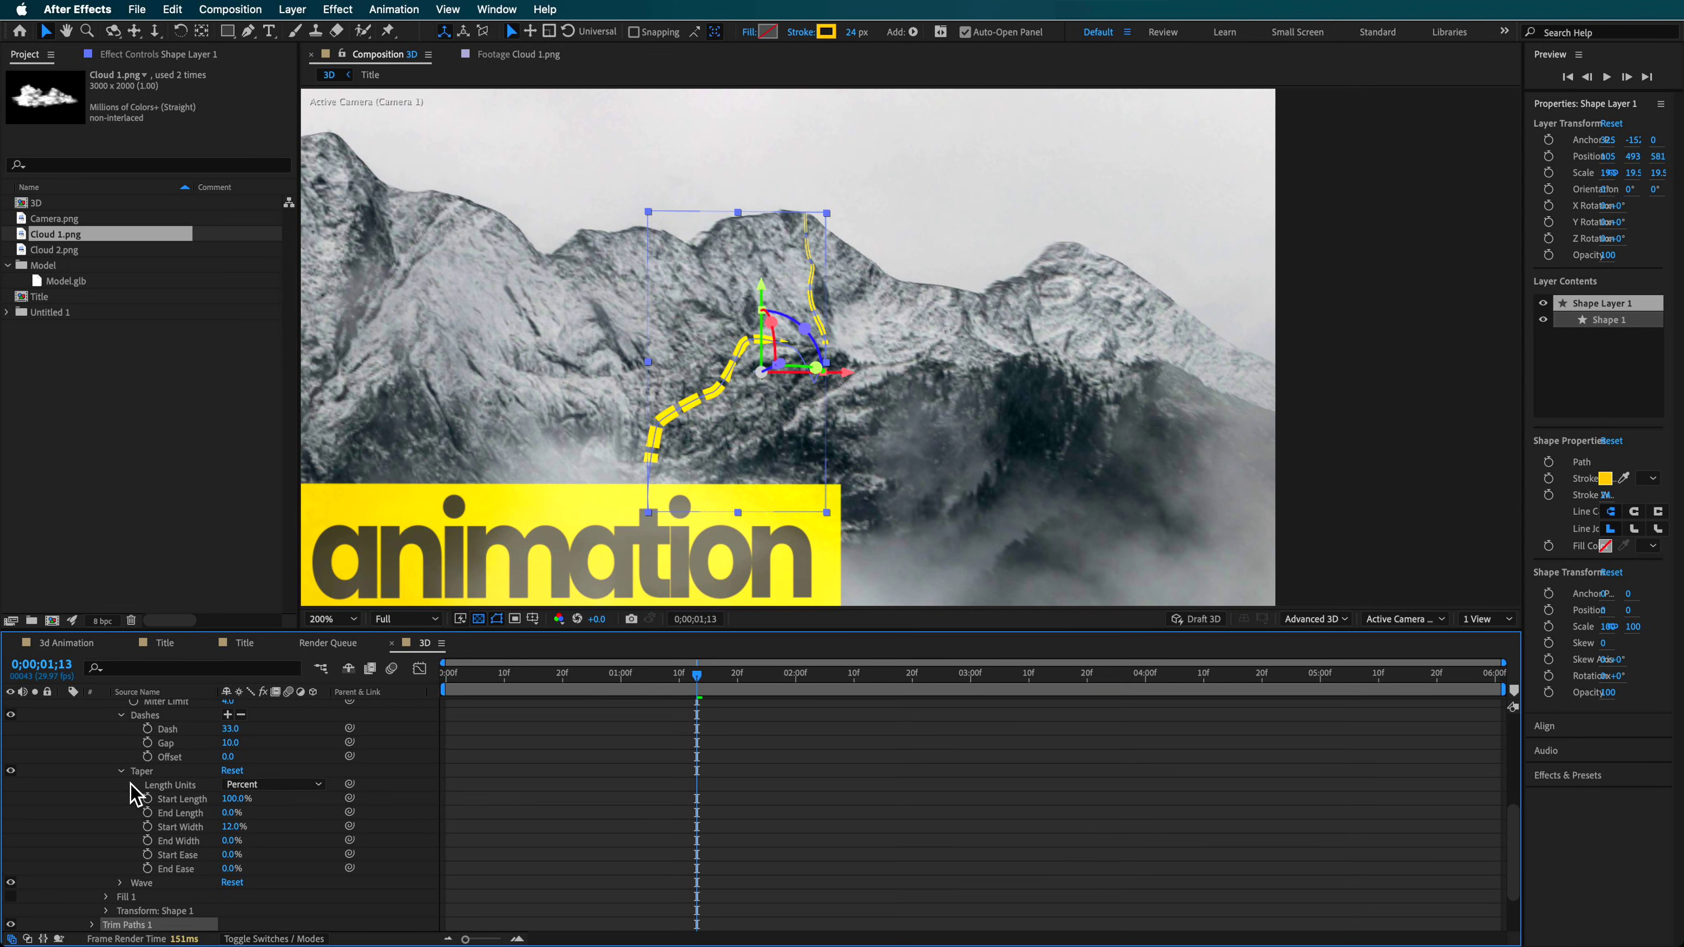
left_click(92, 856)
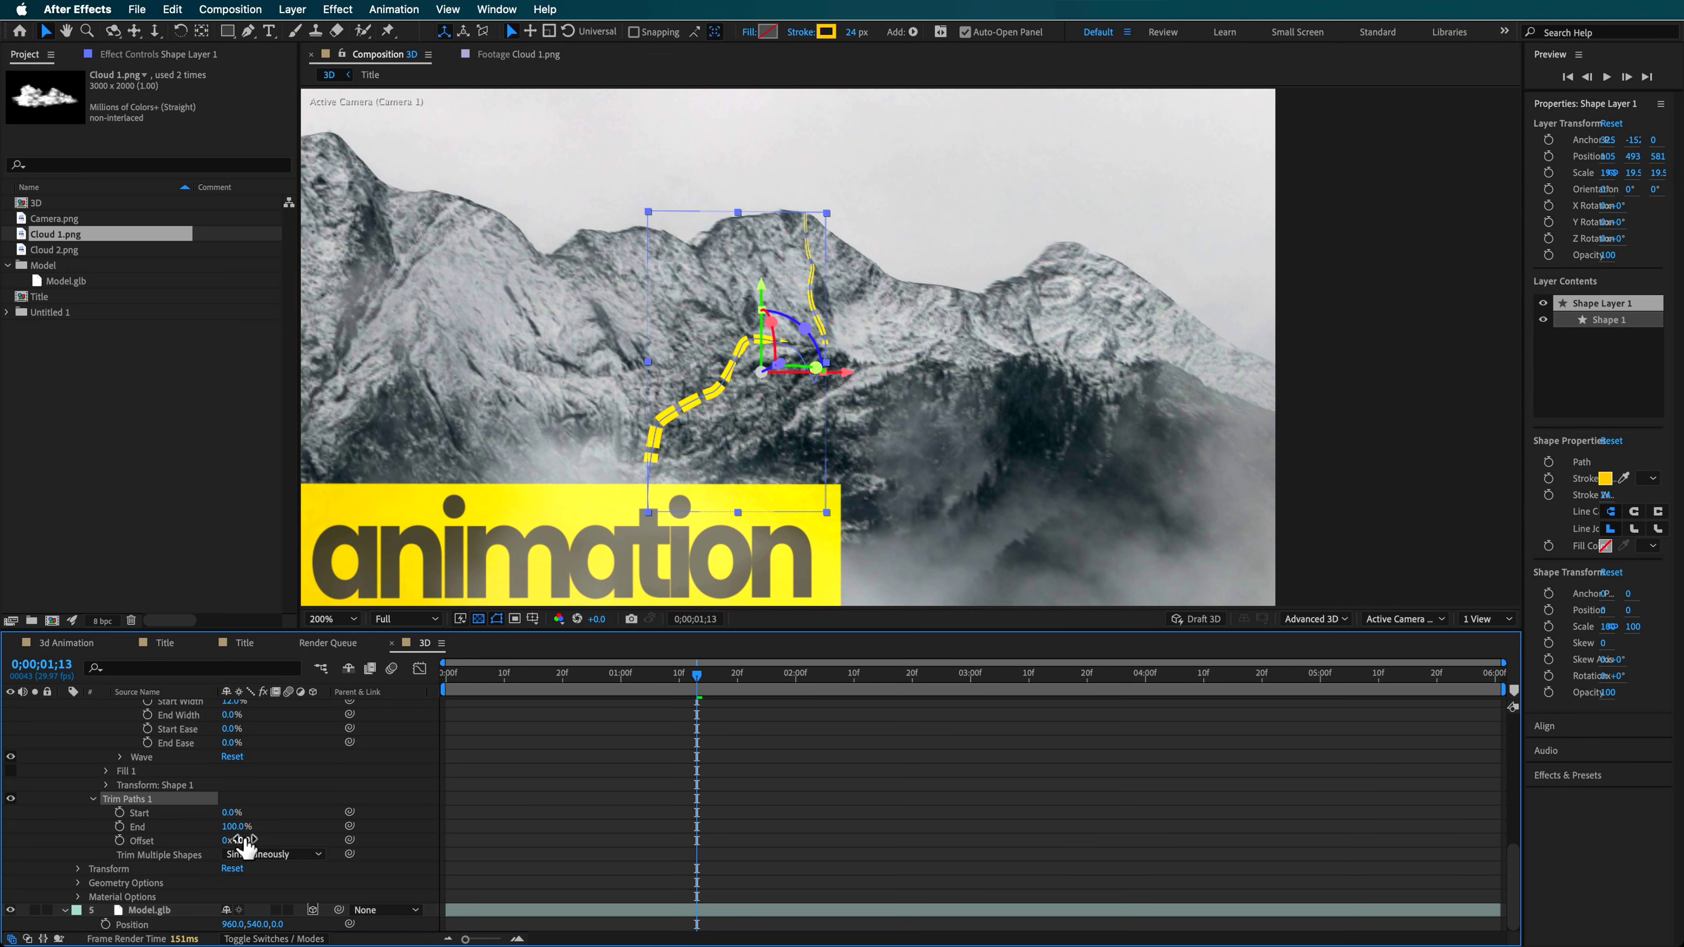
Keyframe the Trim Paths End from 0% at 0;00;00;06 to 98.6% at 0;00;02;17.
left_click_drag(599, 688, 481, 701)
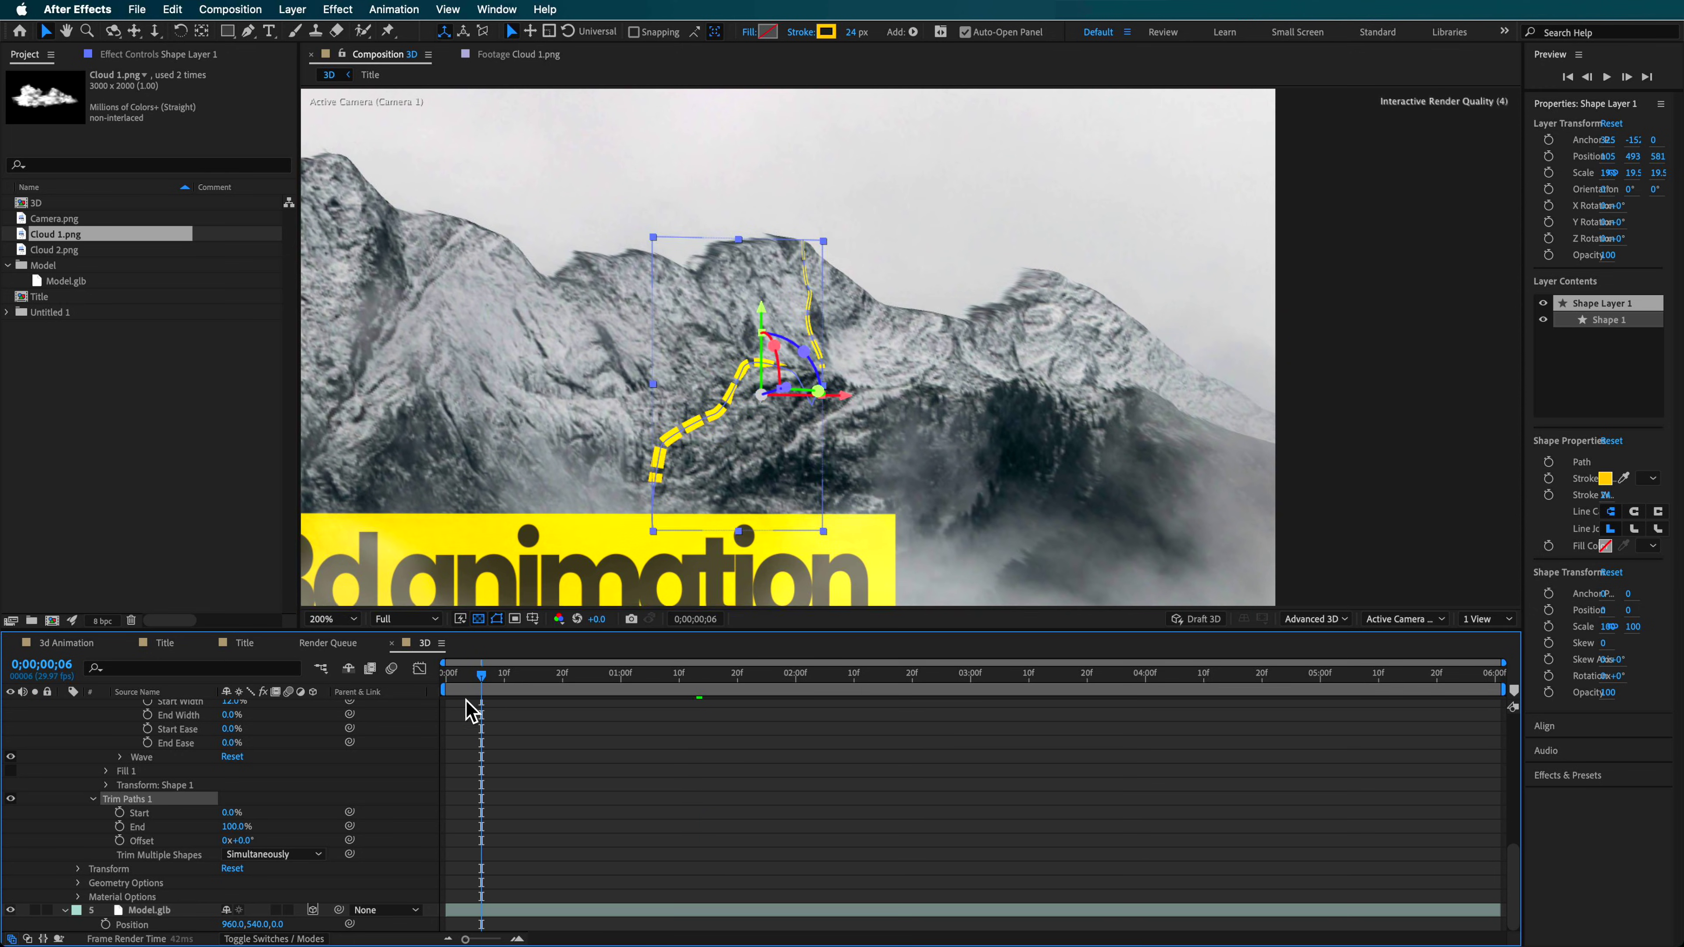
left_click_drag(236, 826, 130, 835)
left_click(120, 827)
left_click_drag(508, 682, 895, 723)
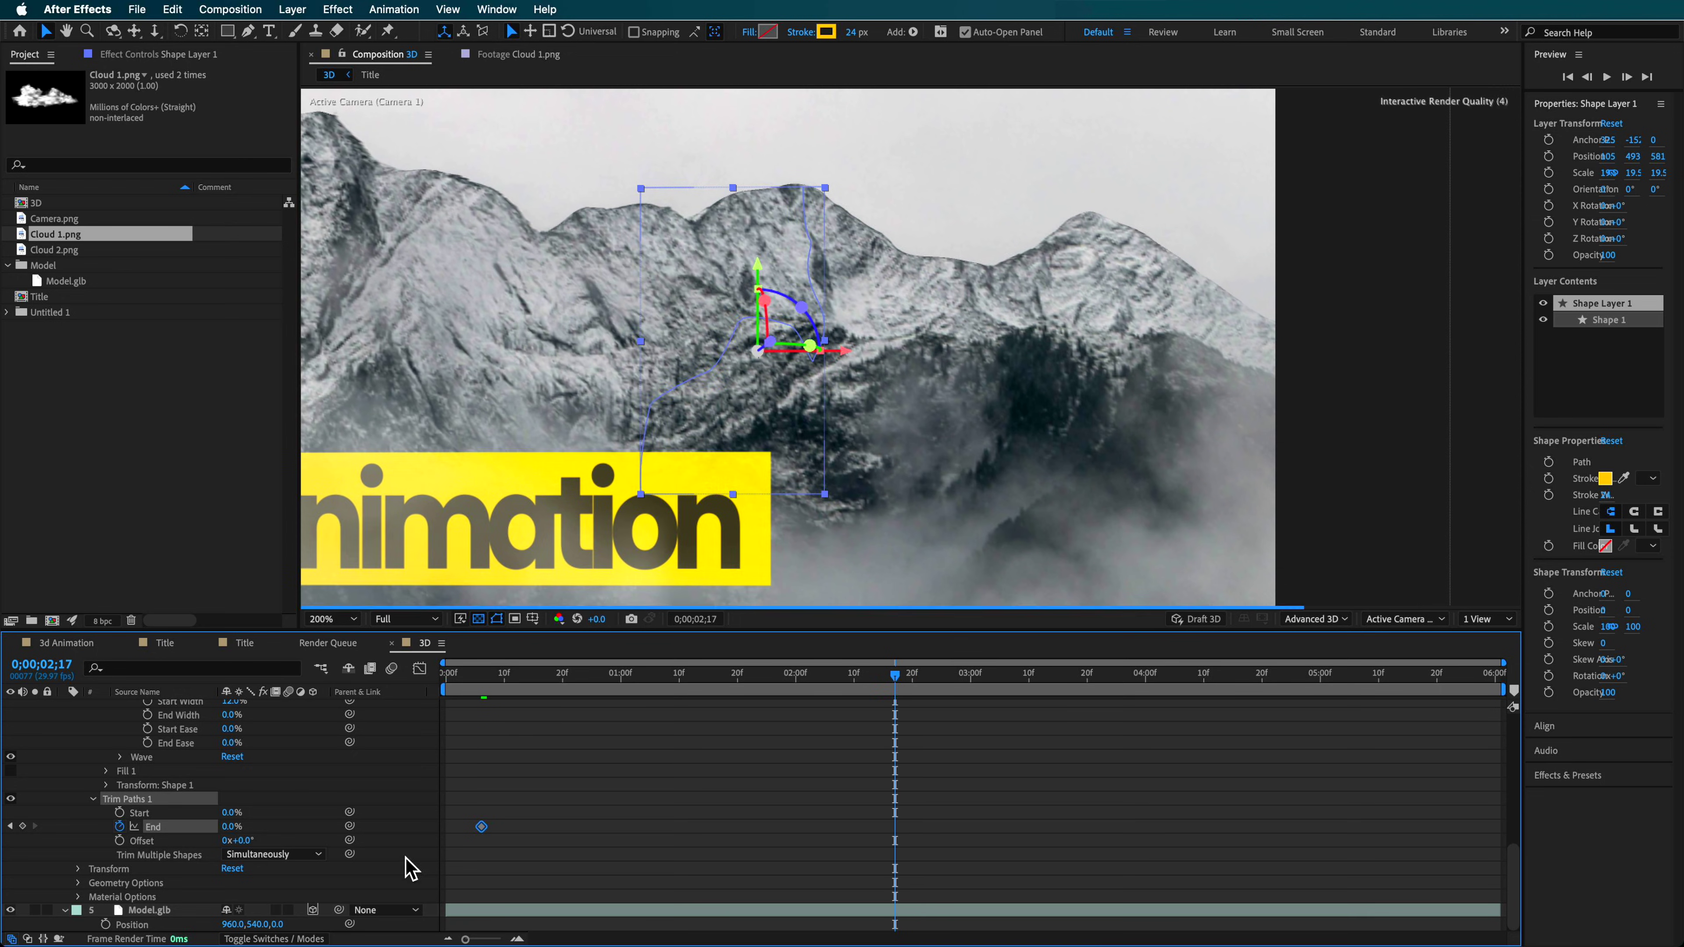
left_click_drag(233, 829, 444, 841)
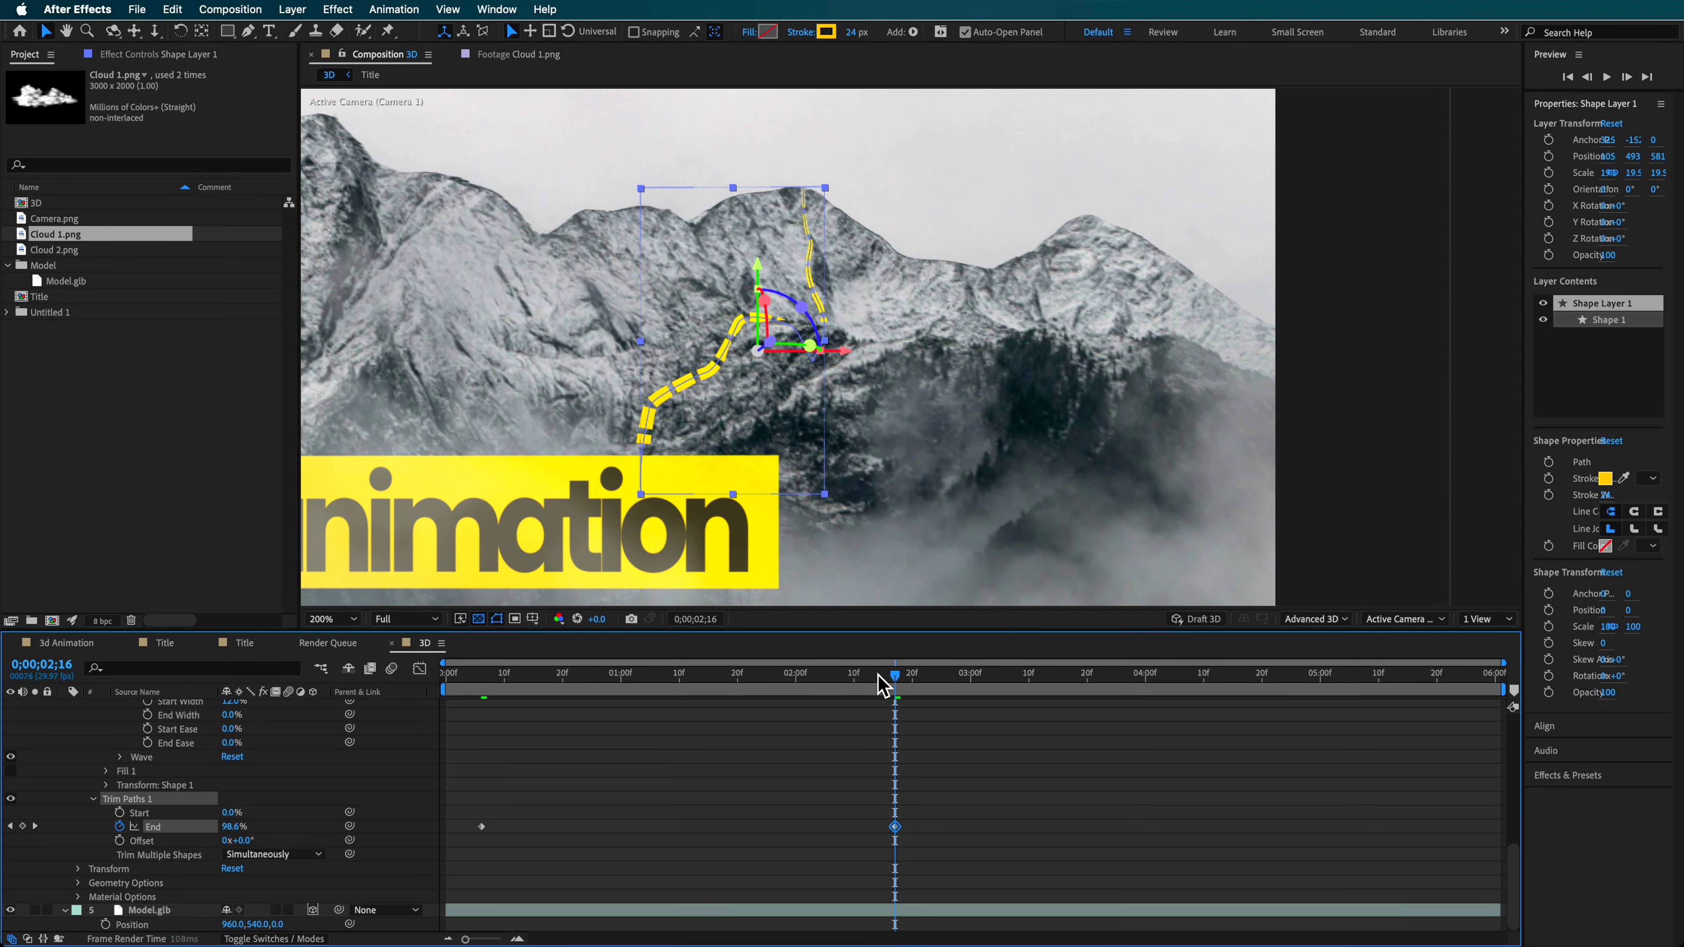
Preview the route's drawing animation from the start of the composition with the whole scene in view.
left_click_drag(882, 683, 376, 707)
key("space")
scroll(655, 476, "down", 3)
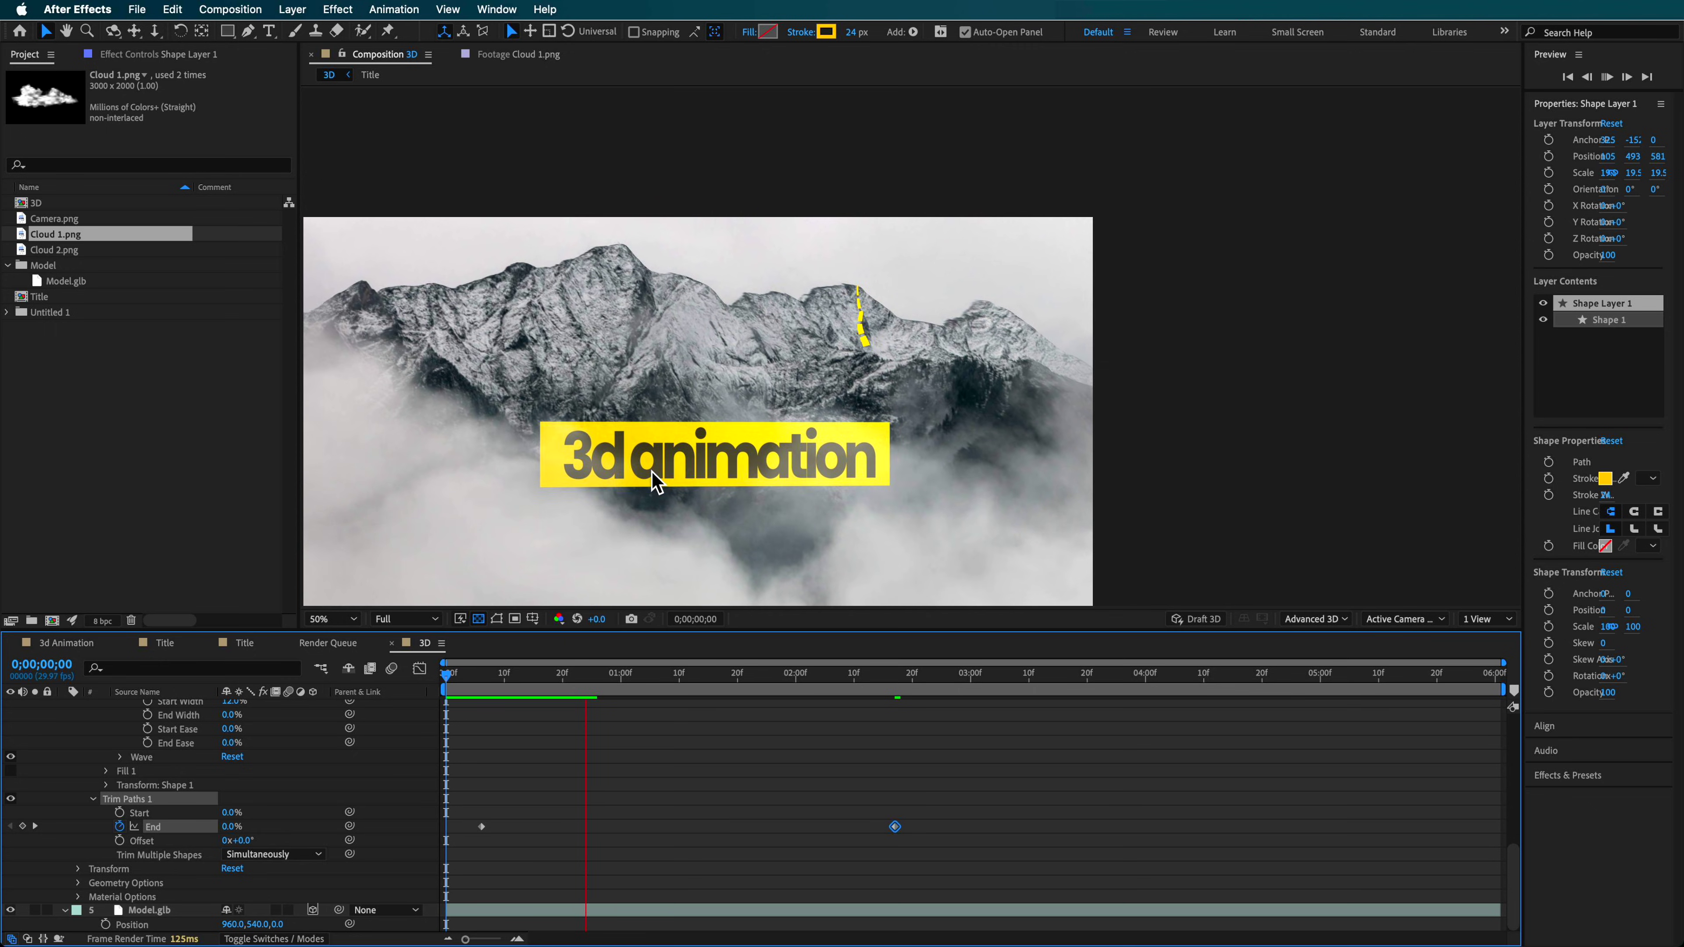